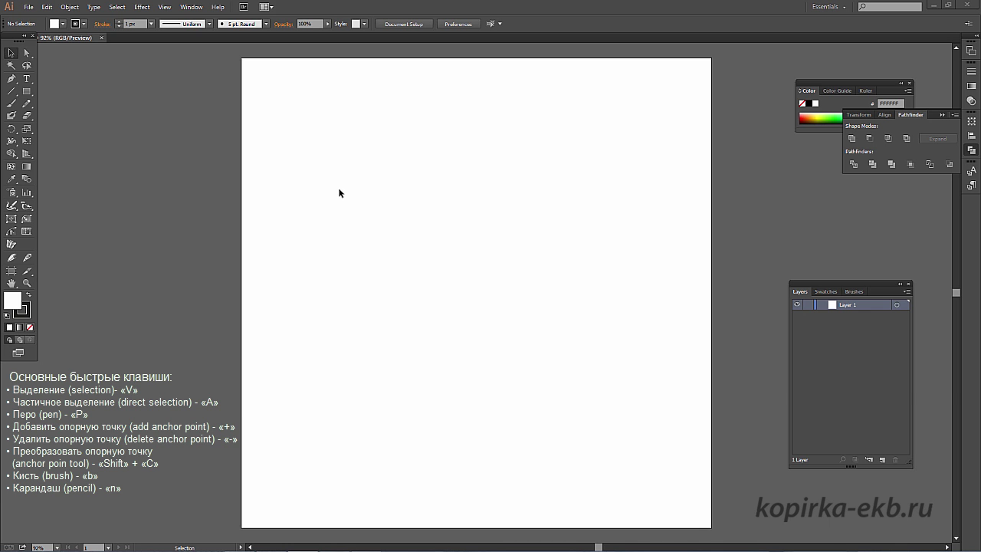
# Copy the peace-sign hand JPG from its folder and paste it onto the artboard.
pyautogui.hotkey('alt', 'Tab')
pyautogui.rightClick(679, 212)
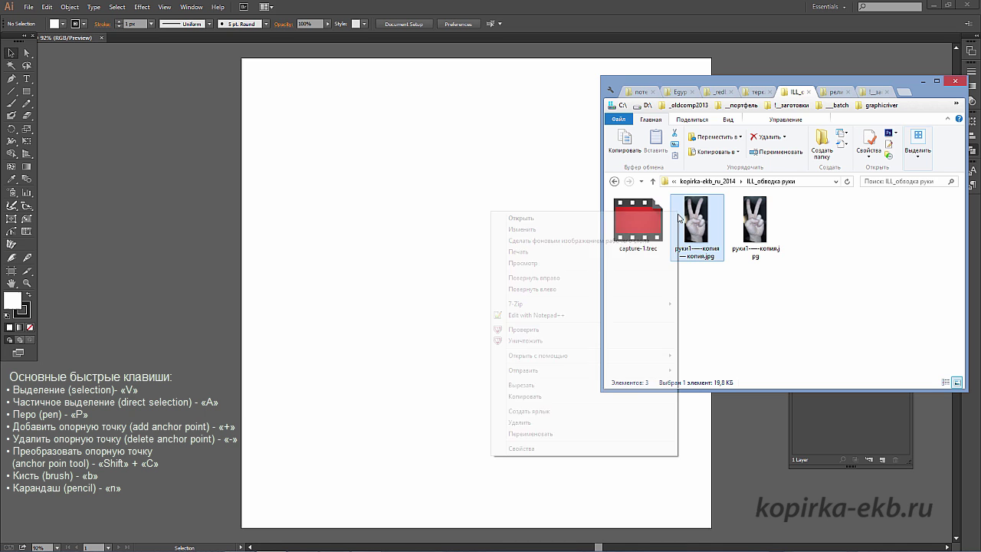
pyautogui.click(546, 398)
pyautogui.click(472, 301)
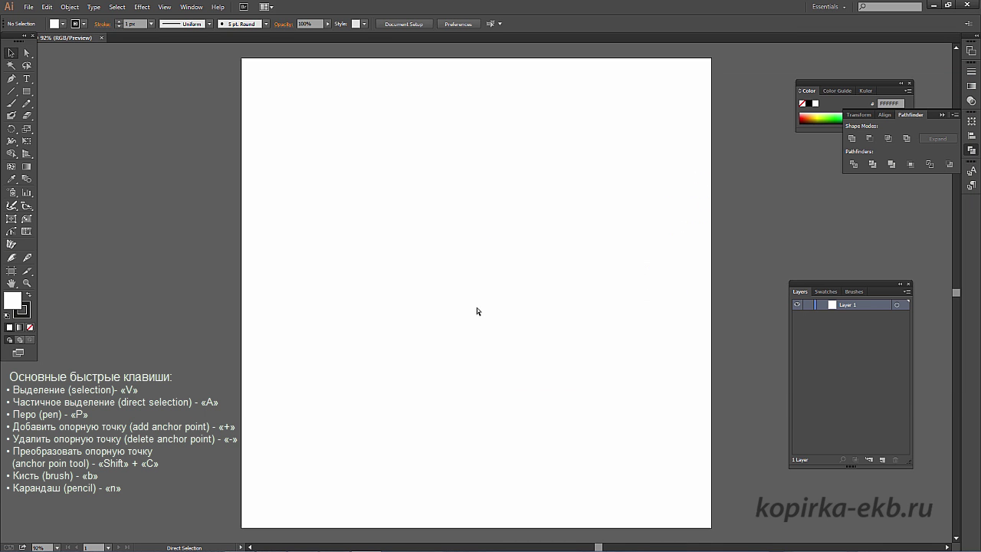
pyautogui.hotkey('ctrl', 'v')
# Enlarge the hand photo and lower its opacity in the Transparency panel to fade it.
pyautogui.moveTo(532, 186); pyautogui.dragTo(585, 82)
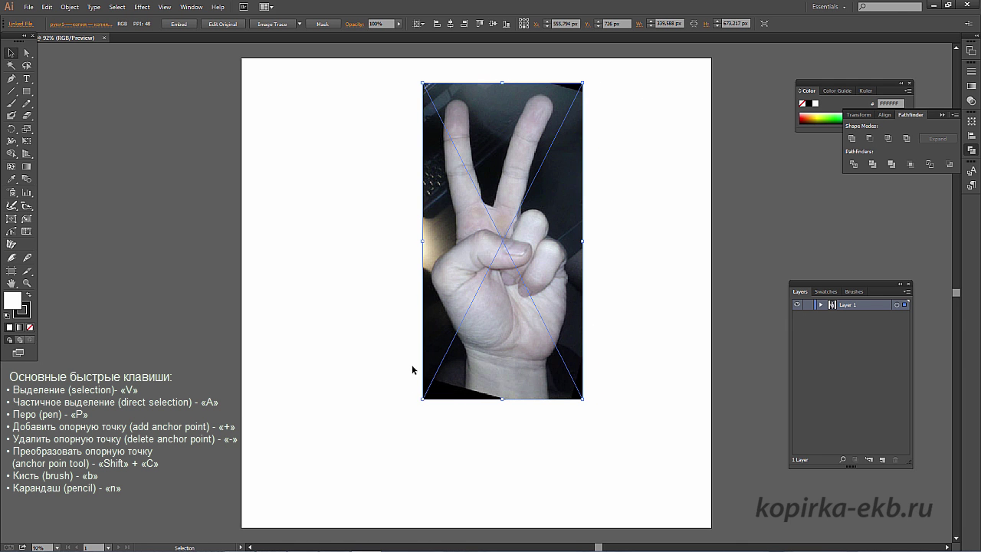
pyautogui.moveTo(422, 399); pyautogui.dragTo(353, 476)
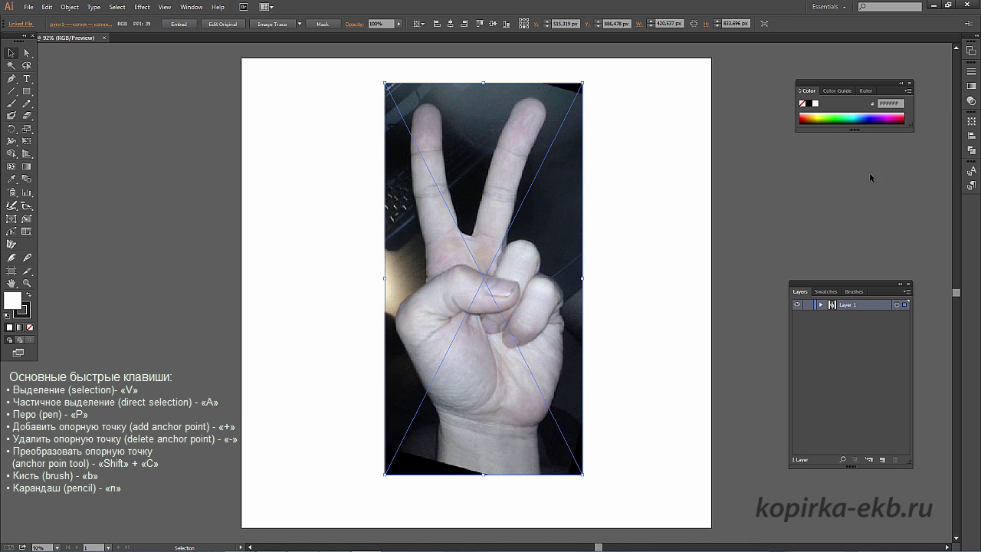
pyautogui.click(968, 100)
pyautogui.click(950, 78)
pyautogui.moveTo(953, 89); pyautogui.dragTo(936, 92)
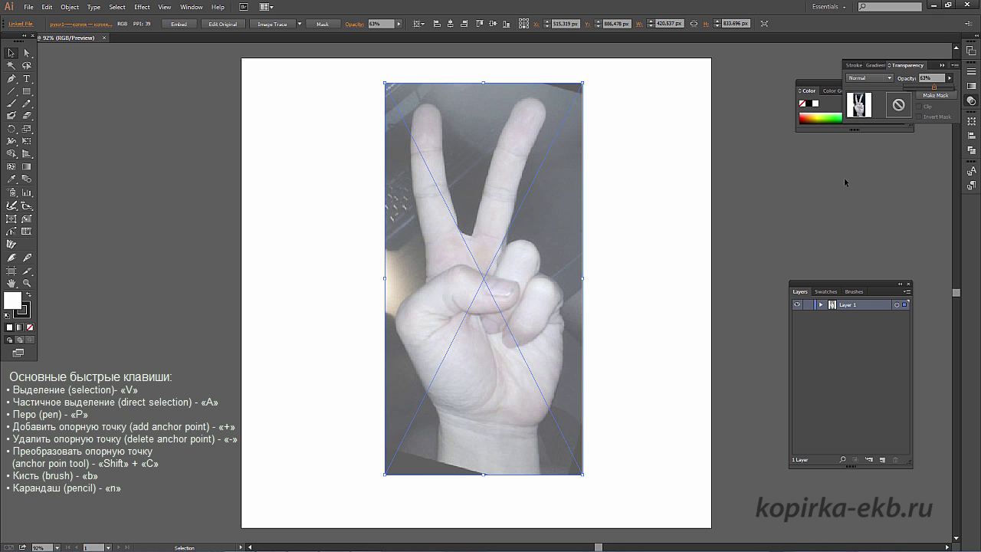
# Lock the photo's layer and add a new Layer 2 above it for tracing.
pyautogui.click(809, 305)
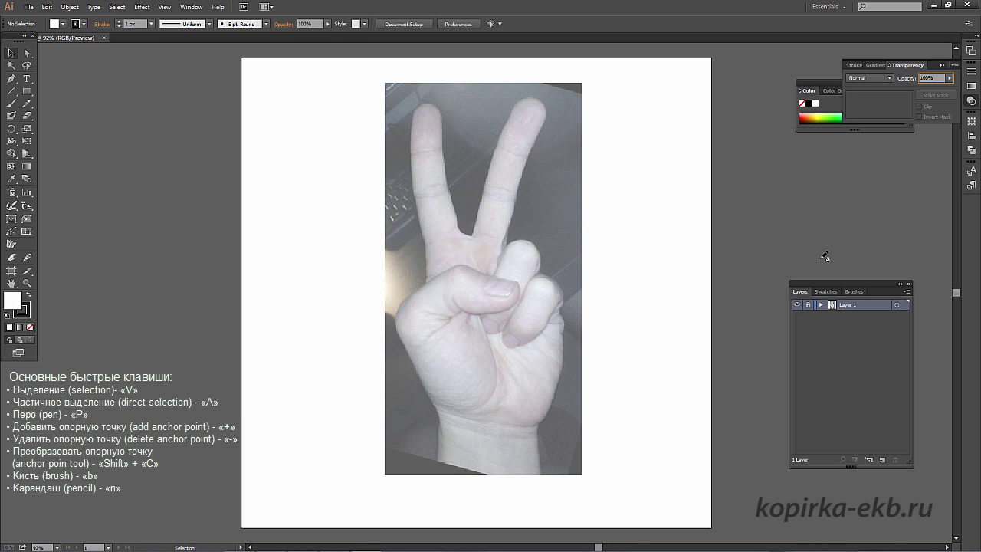
pyautogui.hotkey('ctrl', '1')
pyautogui.click(882, 459)
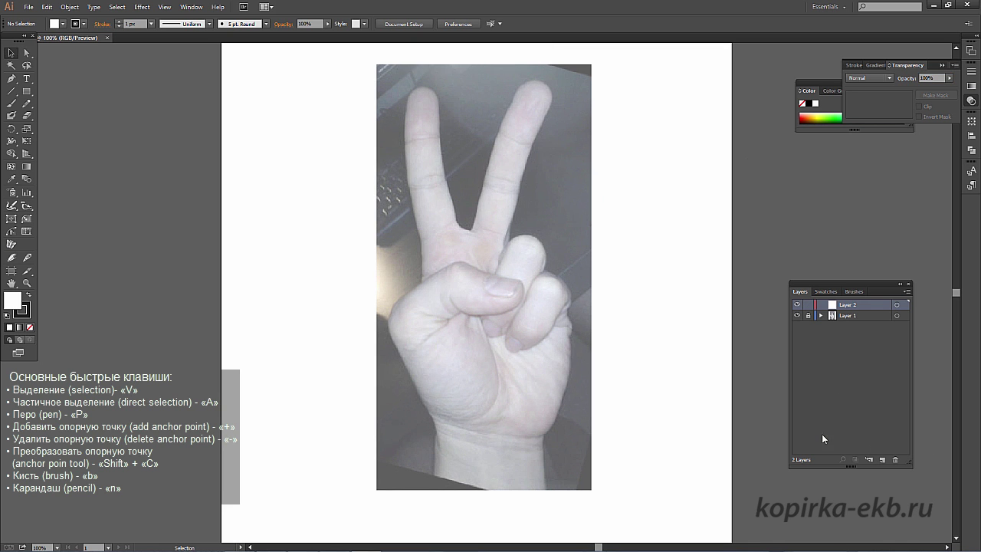
# With black fill and no stroke, draw a tiny circle between the fingers using the Ellipse Tool.
pyautogui.click(29, 295)
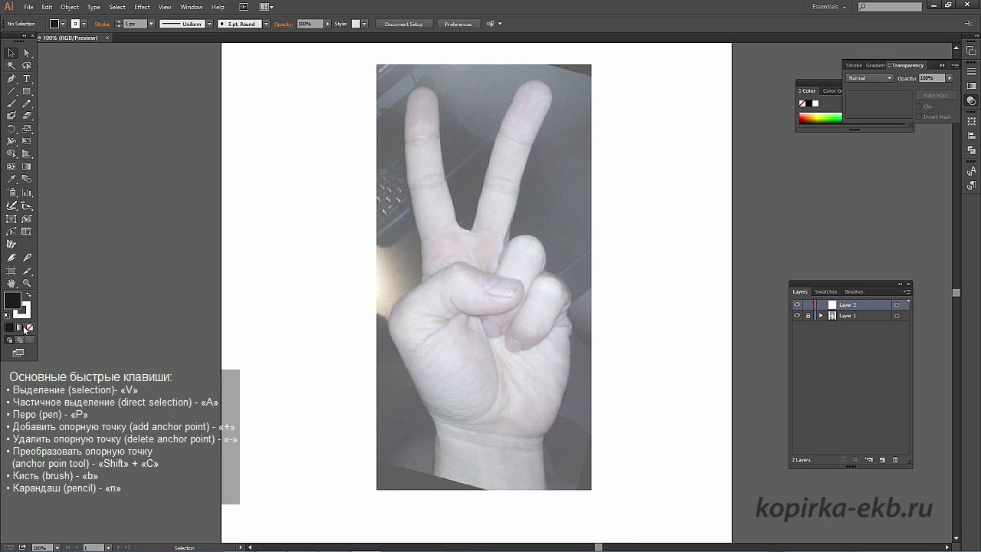
pyautogui.click(30, 311)
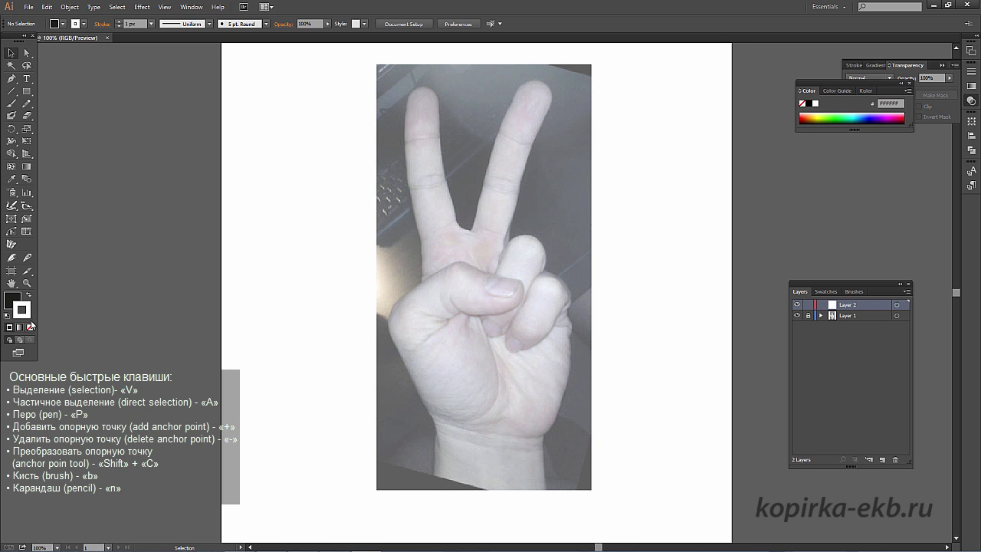
pyautogui.click(11, 302)
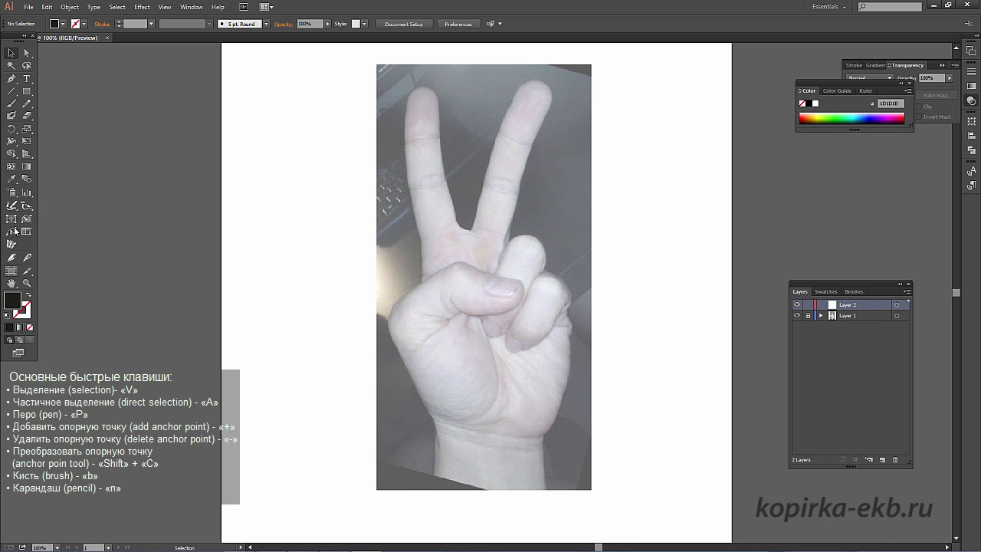
pyautogui.click(26, 91)
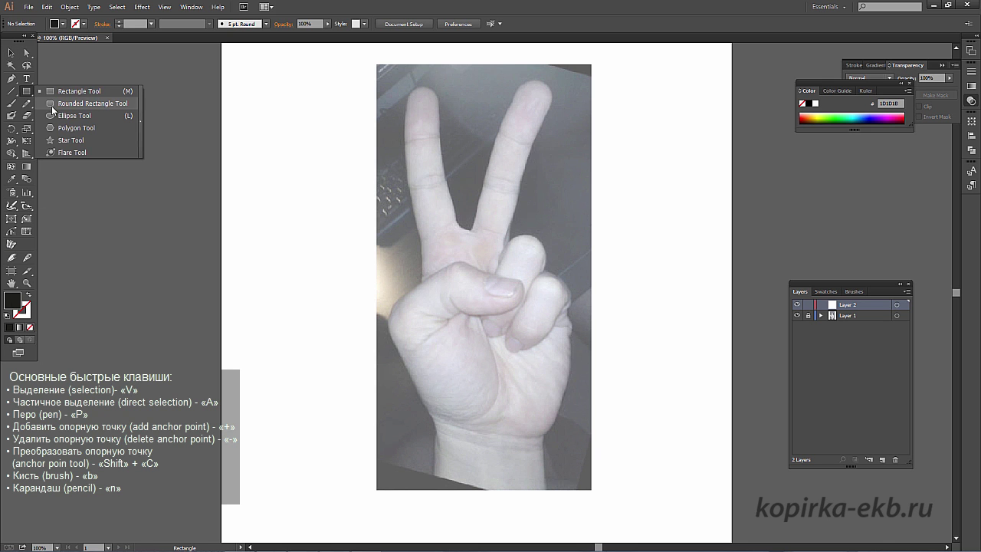
pyautogui.moveTo(27, 91); pyautogui.dragTo(76, 103)
pyautogui.hotkey('ctrl', '+')
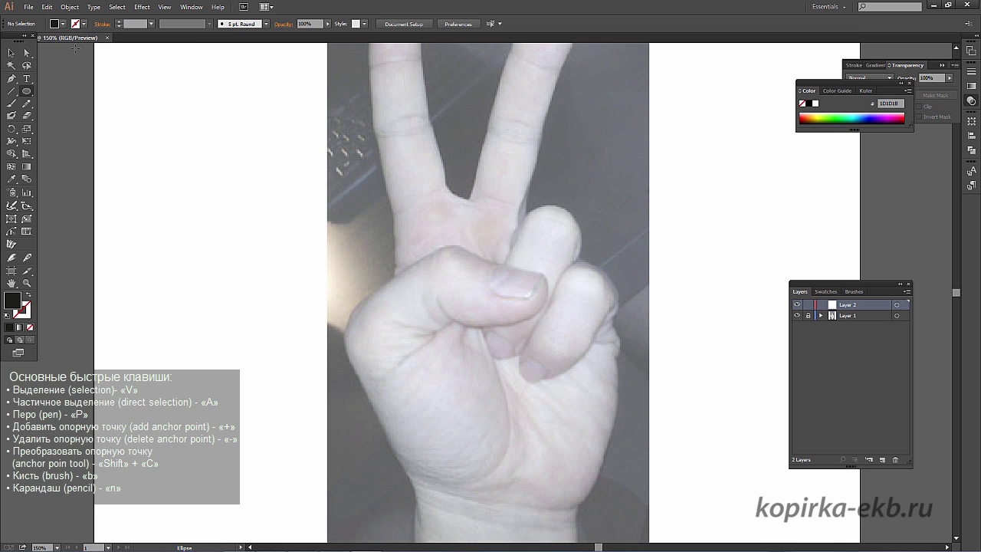
pyautogui.moveTo(457, 180); pyautogui.dragTo(465, 187)
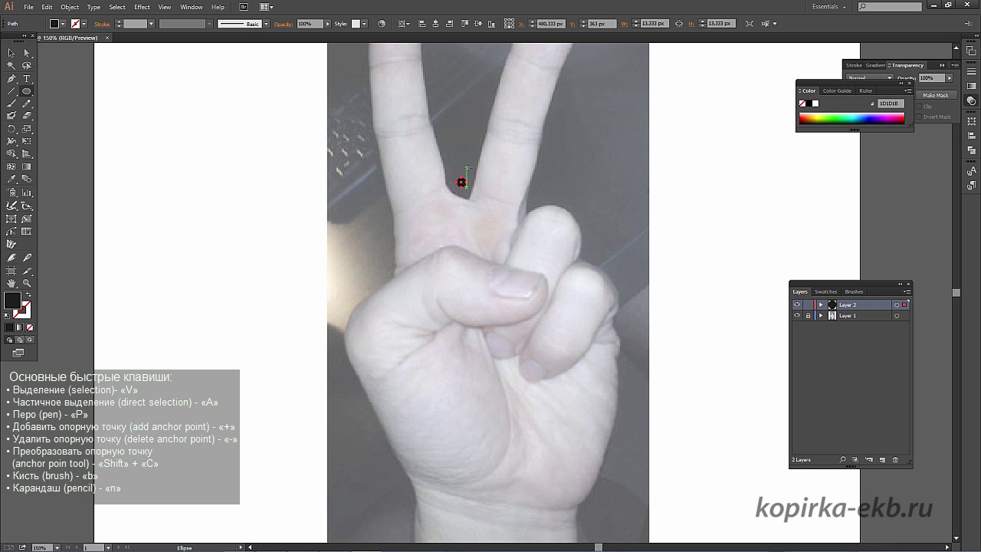
# Stretch the circle's side anchors far apart into a long tapered shape, nudging its middle point down.
pyautogui.click(27, 52)
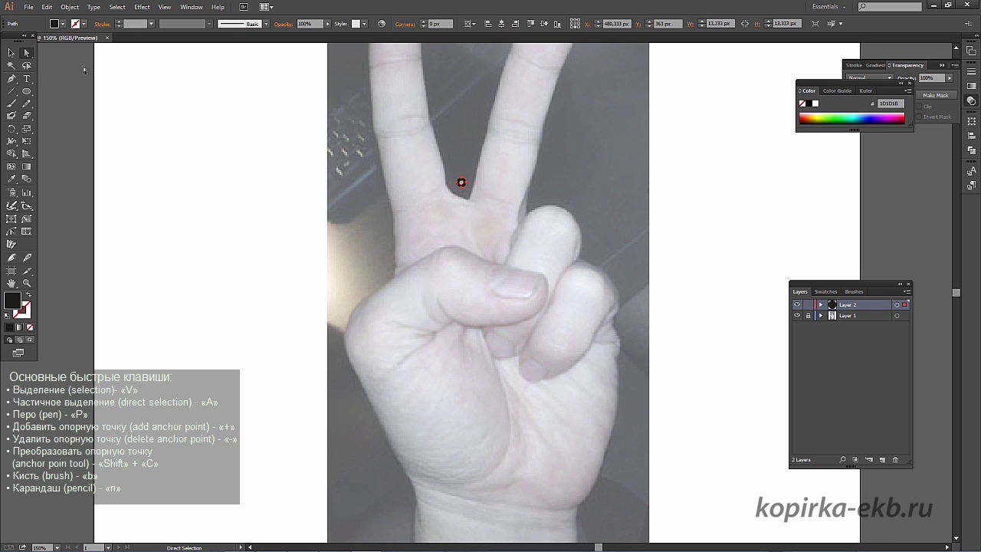
pyautogui.click(483, 165)
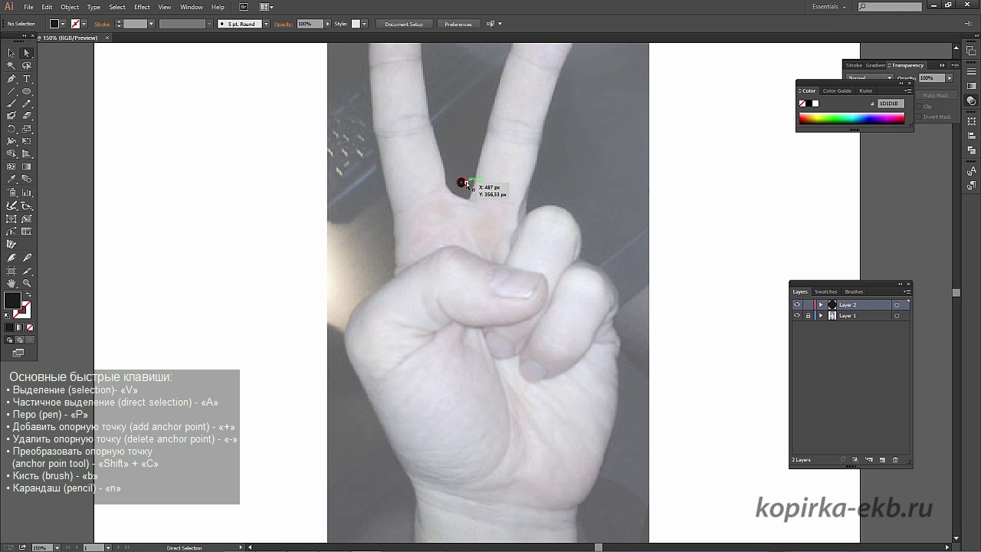
pyautogui.moveTo(466, 184); pyautogui.dragTo(784, 184)
pyautogui.moveTo(455, 183); pyautogui.dragTo(173, 197)
pyautogui.click(448, 146)
pyautogui.click(461, 182)
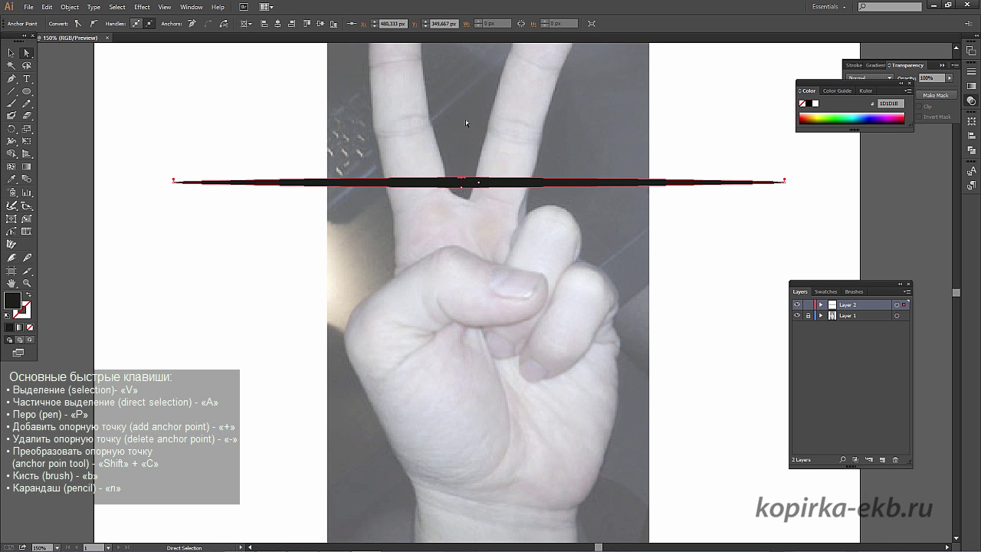
pyautogui.moveTo(463, 182); pyautogui.dragTo(464, 187)
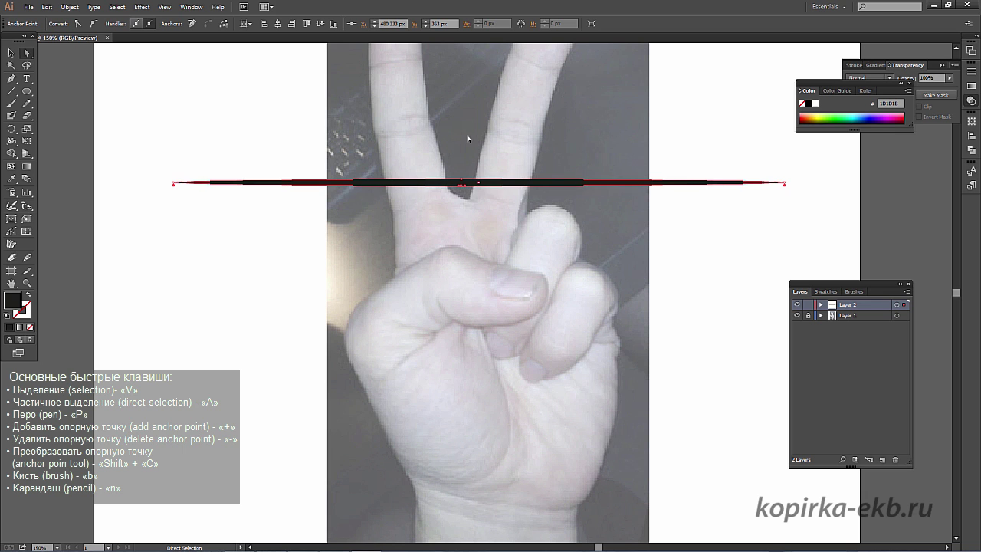
pyautogui.click(12, 53)
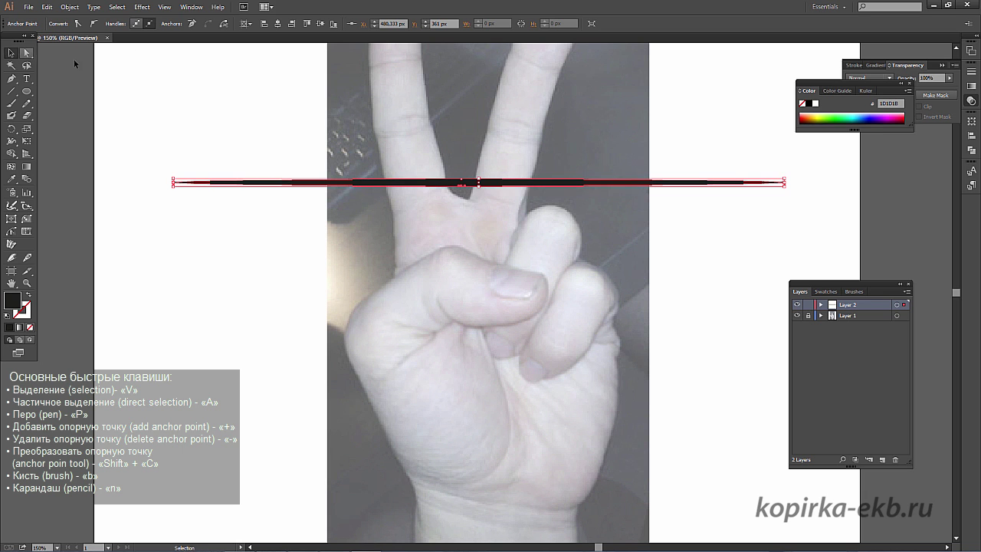
# Drag the tapered shape into the Brushes panel and save it as a new Art Brush.
pyautogui.click(853, 292)
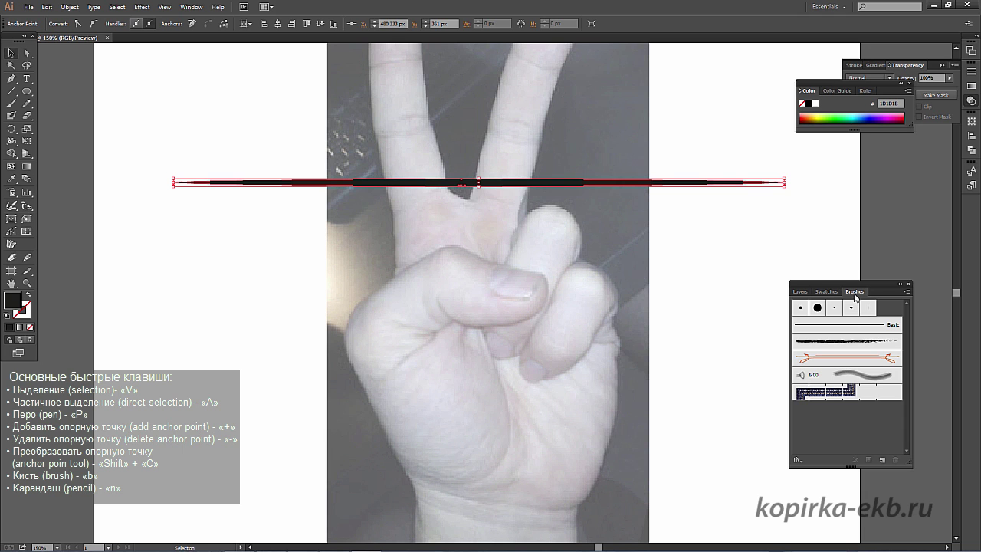
pyautogui.moveTo(508, 182); pyautogui.dragTo(806, 413)
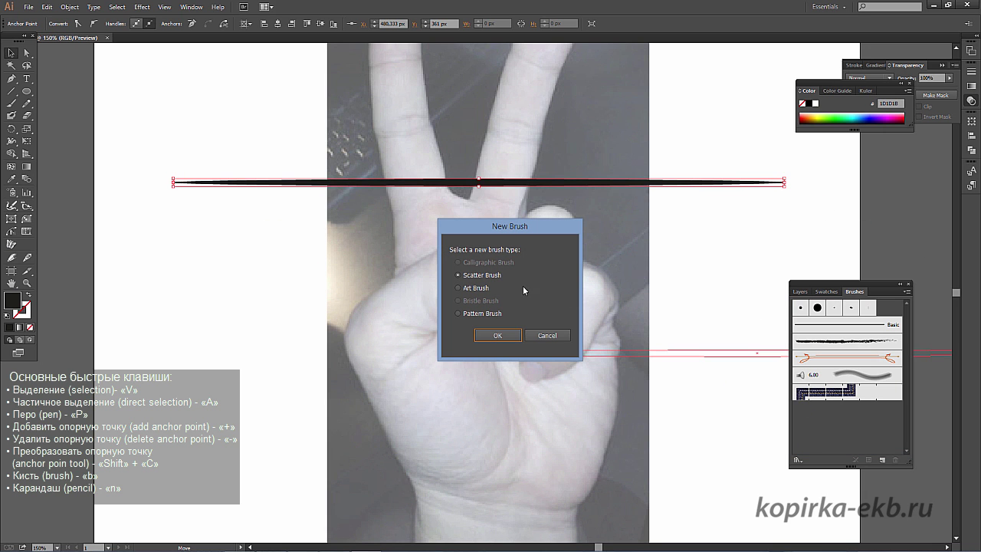
pyautogui.click(468, 291)
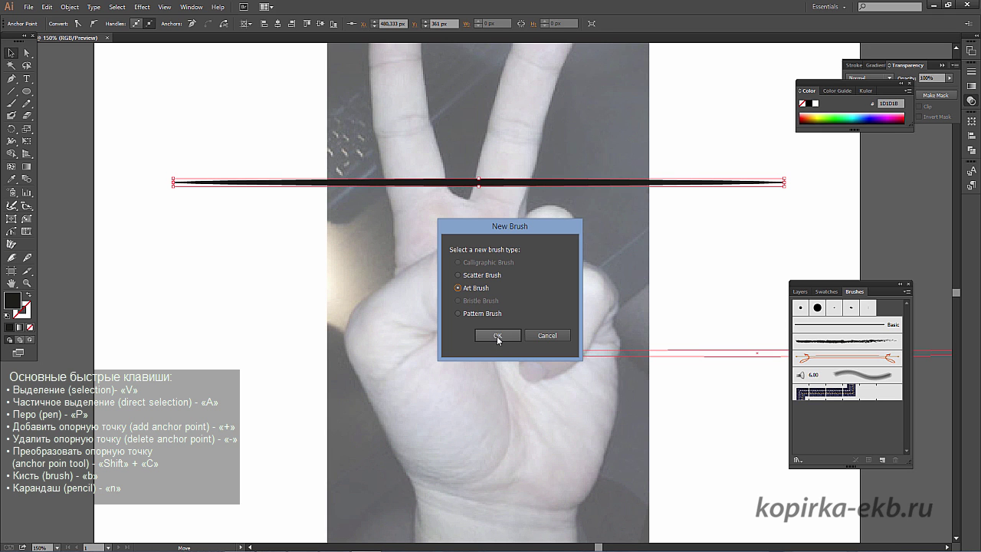
pyautogui.click(498, 336)
pyautogui.click(577, 407)
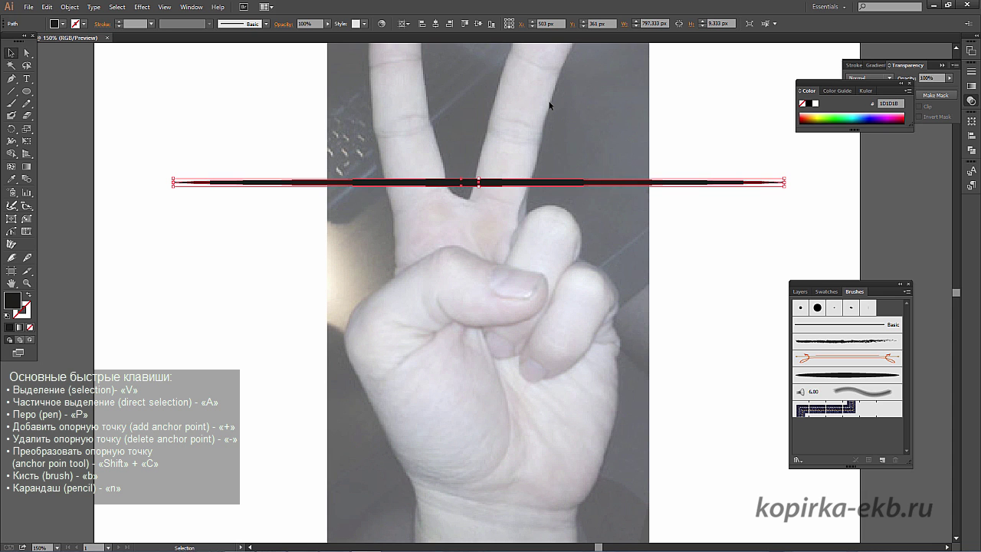
# Delete the template shape and paint curved test strokes with the new art brush using the Paintbrush.
pyautogui.press('Delete')
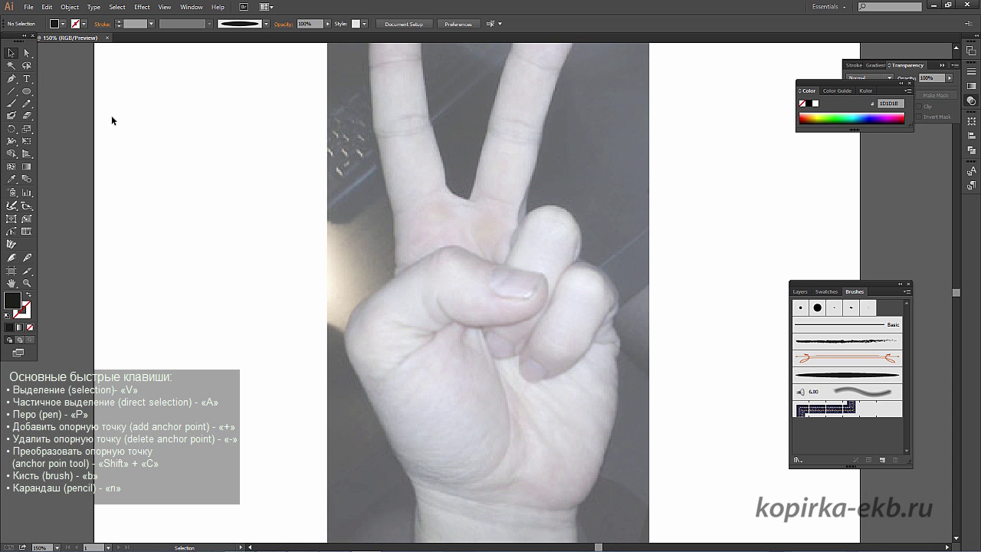
pyautogui.click(810, 372)
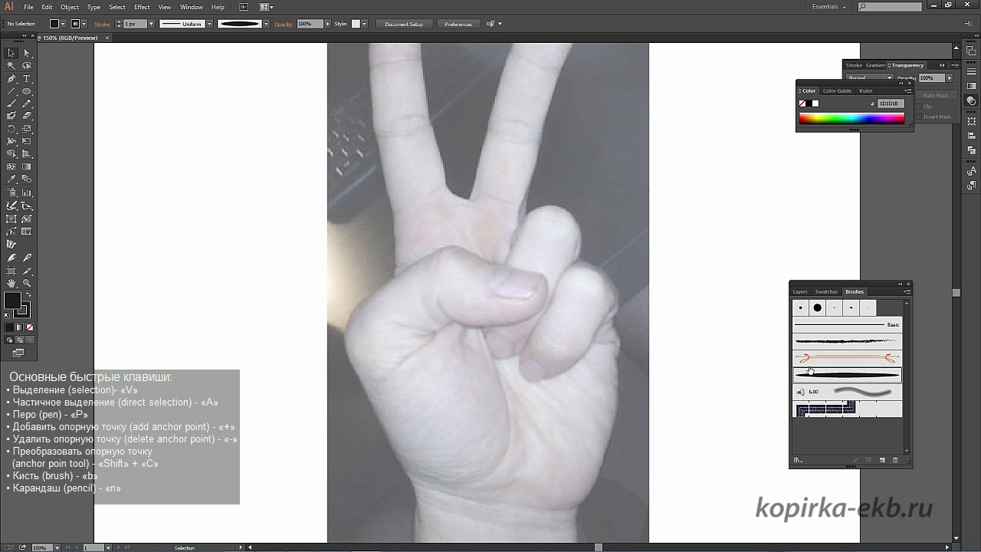
pyautogui.click(11, 103)
pyautogui.moveTo(214, 121); pyautogui.dragTo(235, 267)
pyautogui.moveTo(243, 146); pyautogui.dragTo(266, 255)
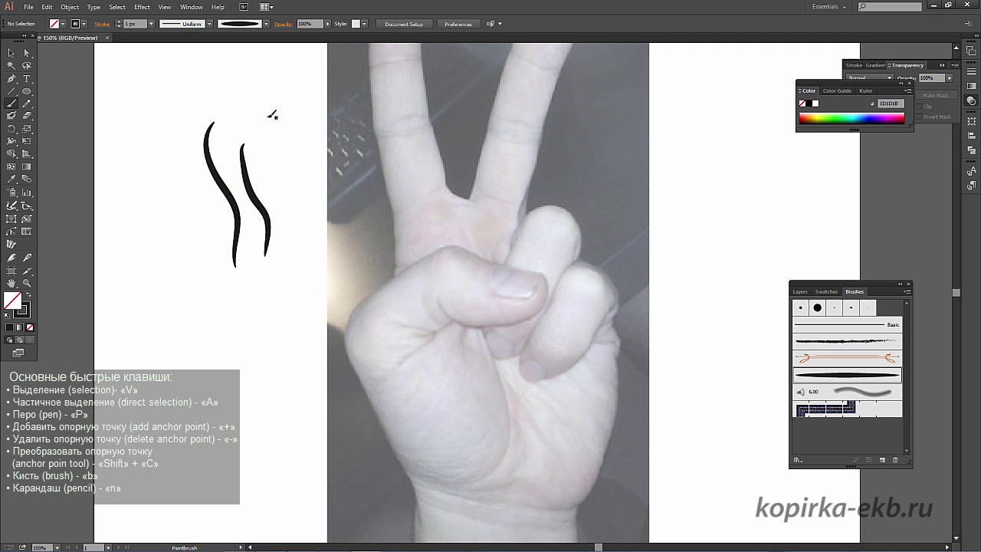
pyautogui.moveTo(252, 115); pyautogui.dragTo(234, 274)
pyautogui.moveTo(222, 198); pyautogui.dragTo(223, 291)
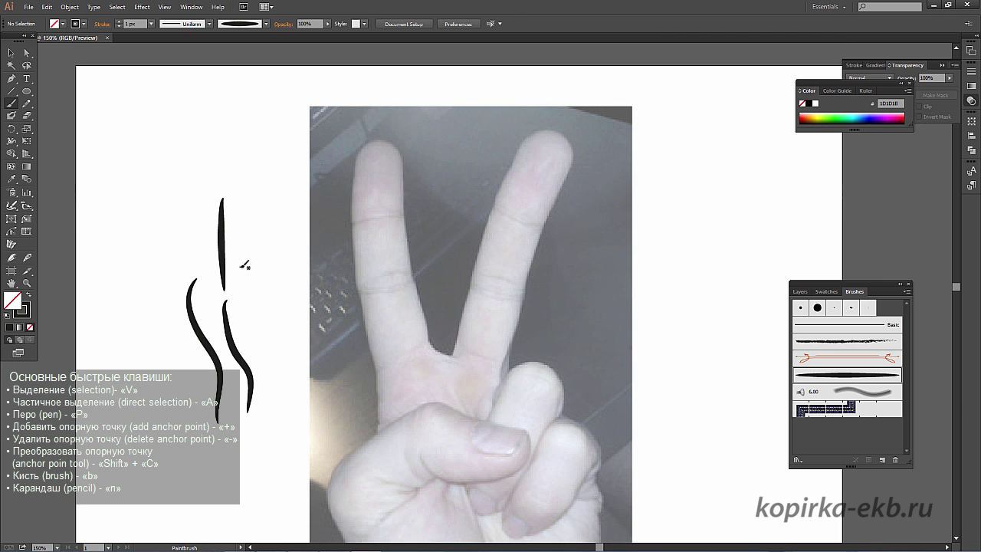
# Set the stroke weight to 0.5 px and paint two thin test strokes.
pyautogui.click(132, 24)
pyautogui.moveTo(258, 212); pyautogui.dragTo(266, 267)
pyautogui.moveTo(274, 224); pyautogui.dragTo(270, 357)
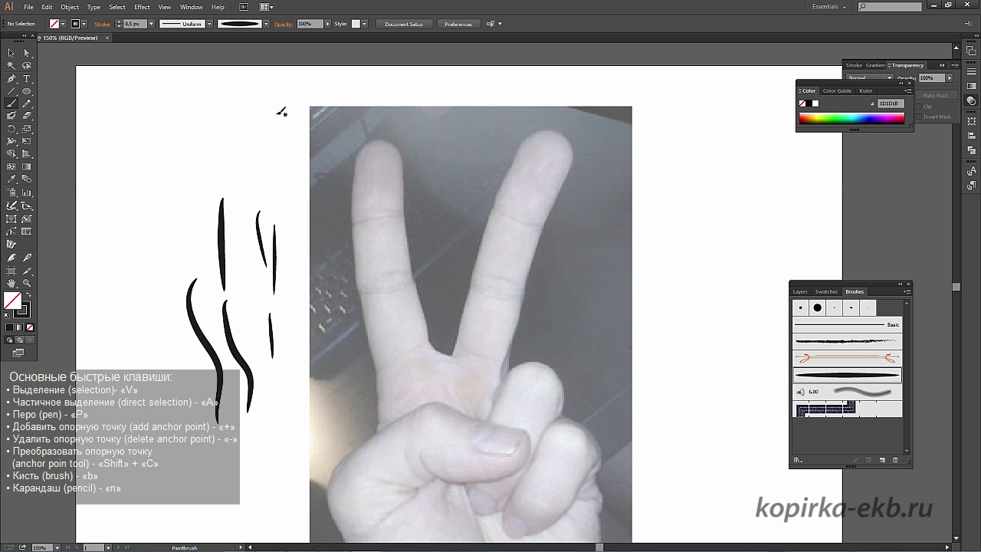
pyautogui.hotkey('ctrl', '+')
pyautogui.hotkey('ctrl', '+')
pyautogui.moveTo(281, 105)
pyautogui.mouseDown()
pyautogui.moveTo(474, 230)
pyautogui.moveTo(476, 99)
pyautogui.mouseUp()
pyautogui.hotkey('ctrl', '-')
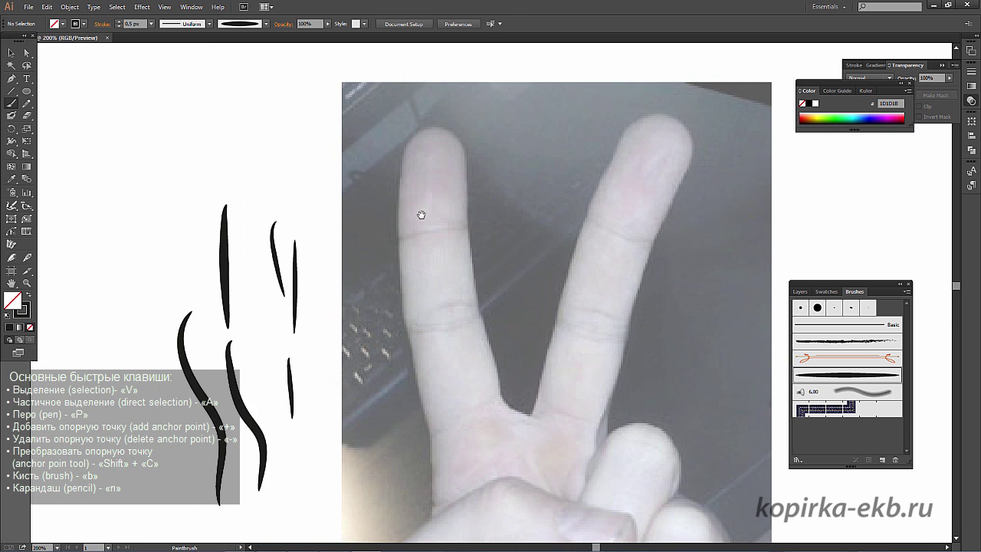
# Trace the outer and inner edges of the two raised fingers up to the fingertips.
pyautogui.moveTo(421, 215); pyautogui.dragTo(424, 148)
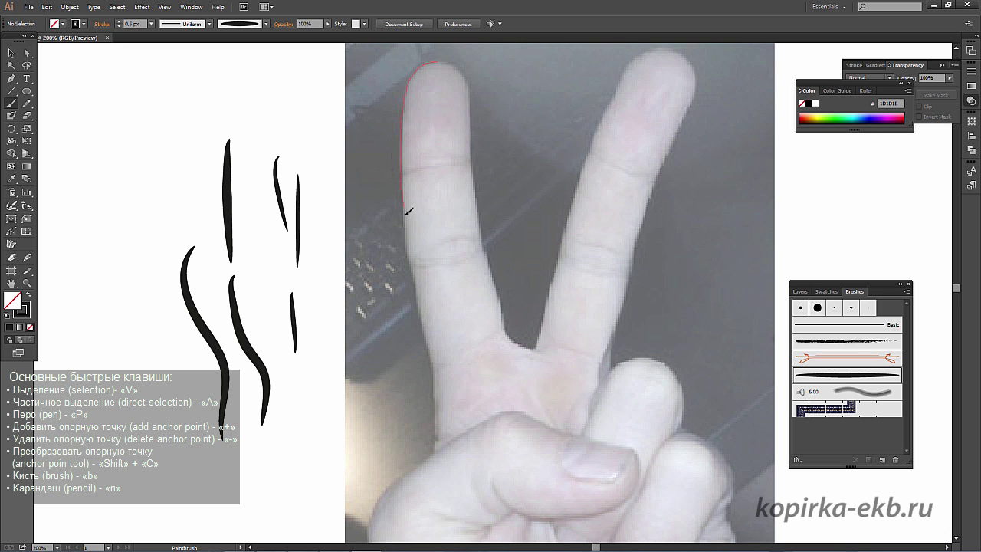
pyautogui.moveTo(421, 296); pyautogui.dragTo(431, 339)
pyautogui.moveTo(437, 429); pyautogui.dragTo(437, 448)
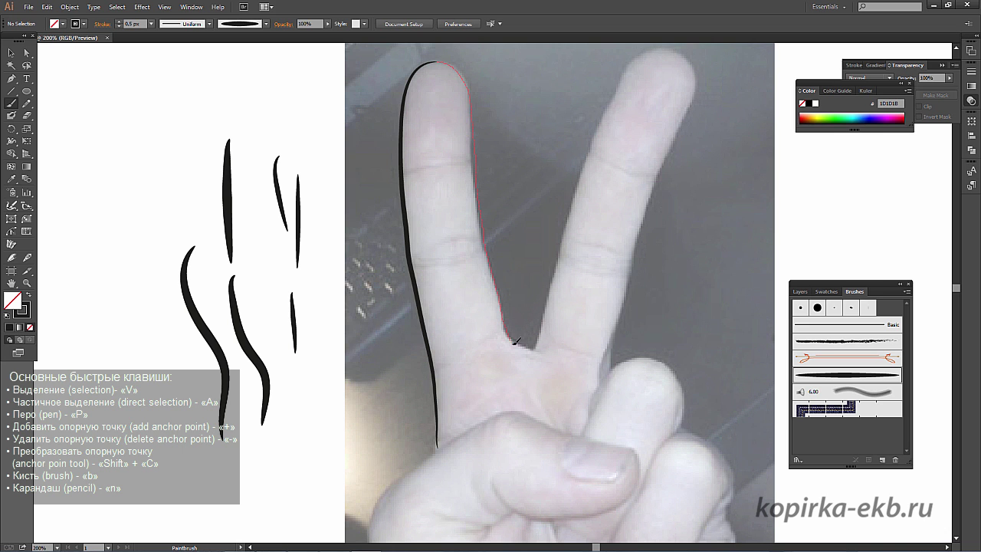
pyautogui.moveTo(525, 359); pyautogui.dragTo(554, 276)
pyautogui.moveTo(623, 76); pyautogui.dragTo(665, 48)
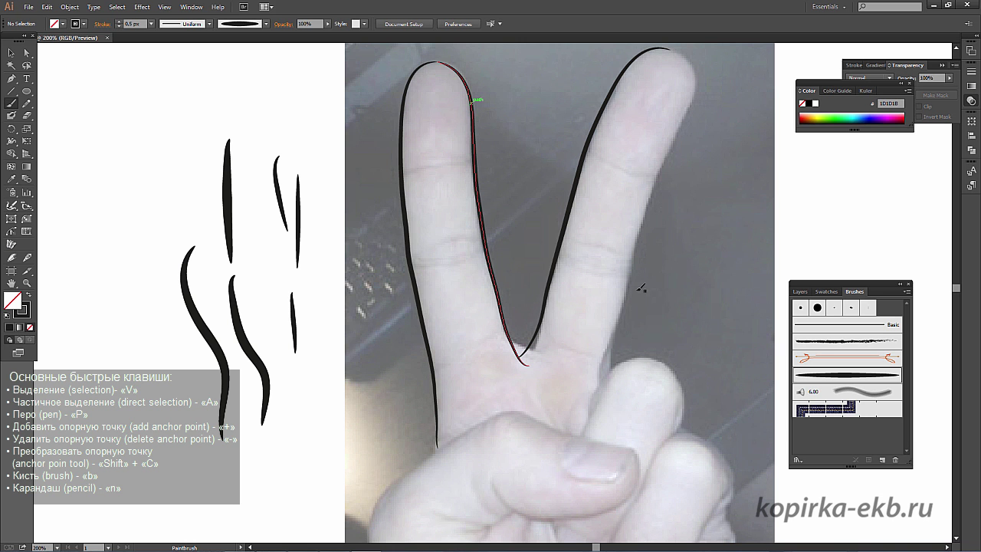
# Paint knuckle crease strokes across the left and right raised fingers.
pyautogui.moveTo(693, 97); pyautogui.dragTo(670, 49)
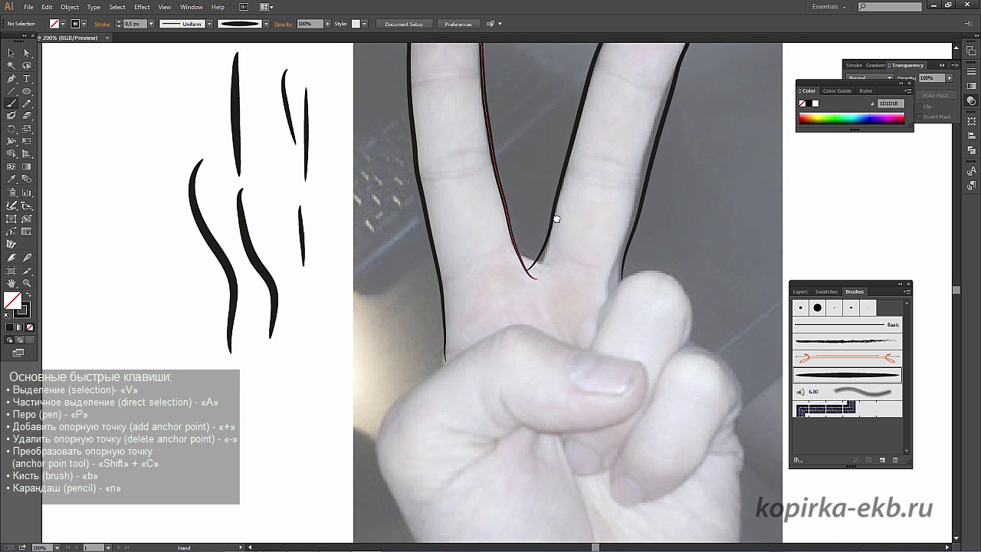
pyautogui.moveTo(427, 175); pyautogui.dragTo(485, 168)
pyautogui.moveTo(448, 164); pyautogui.dragTo(481, 161)
pyautogui.moveTo(441, 250); pyautogui.dragTo(487, 244)
pyautogui.moveTo(437, 262)
pyautogui.mouseDown()
pyautogui.moveTo(489, 254)
pyautogui.moveTo(476, 265)
pyautogui.mouseUp()
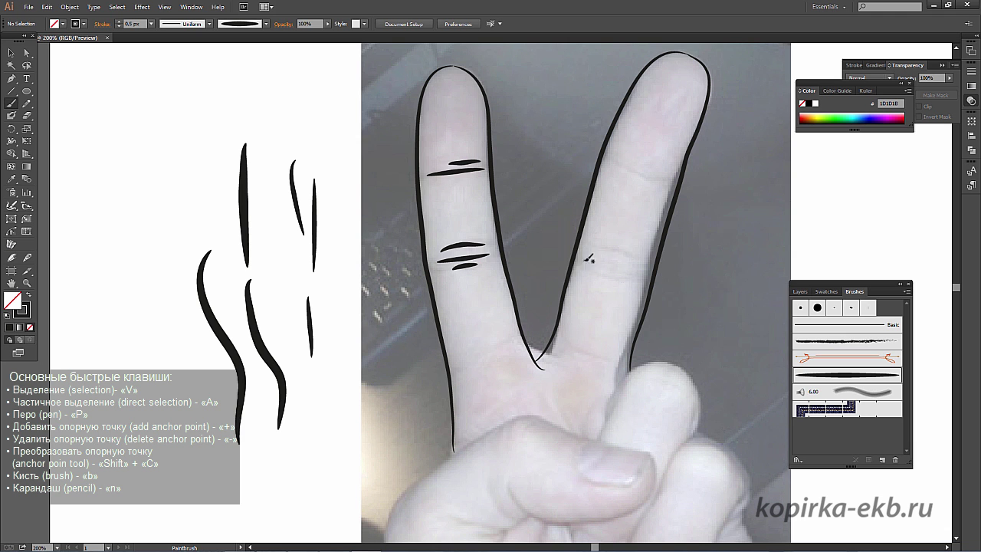
pyautogui.moveTo(586, 263); pyautogui.dragTo(640, 274)
pyautogui.moveTo(599, 252); pyautogui.dragTo(645, 263)
pyautogui.moveTo(617, 163); pyautogui.dragTo(664, 176)
# Add more crease strokes lower down on the fingers.
pyautogui.scroll(-3, 677, 171)
pyautogui.moveTo(571, 273); pyautogui.dragTo(614, 282)
pyautogui.moveTo(483, 277); pyautogui.dragTo(520, 274)
pyautogui.moveTo(468, 297); pyautogui.dragTo(521, 288)
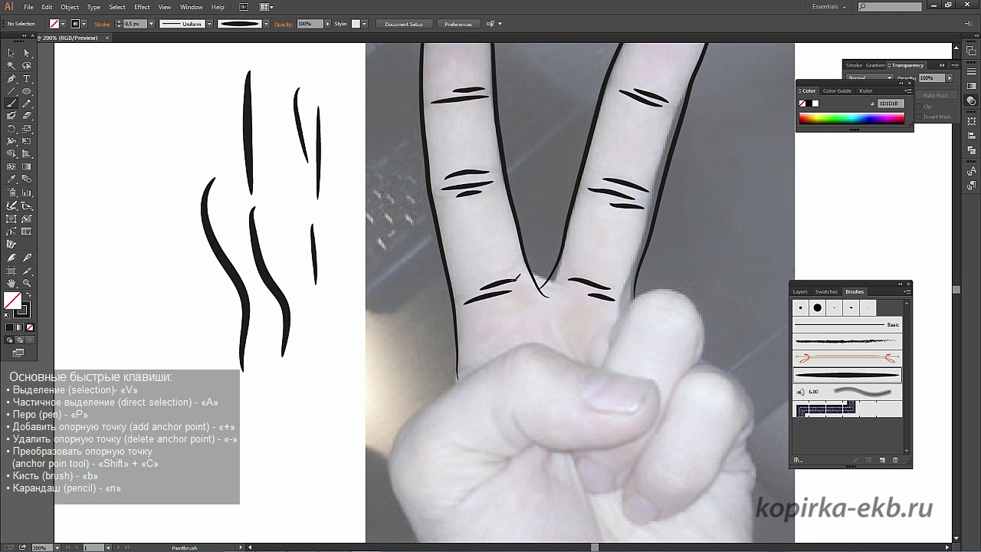
pyautogui.scroll(-3, 613, 299)
pyautogui.moveTo(614, 241)
pyautogui.mouseDown()
pyautogui.moveTo(674, 204)
pyautogui.moveTo(707, 277)
pyautogui.moveTo(696, 279)
pyautogui.mouseUp()
# Outline the thumb with its knuckle creases and the top of the fist.
pyautogui.moveTo(608, 287); pyautogui.dragTo(628, 240)
pyautogui.moveTo(569, 252); pyautogui.dragTo(582, 280)
pyautogui.moveTo(515, 328); pyautogui.dragTo(577, 368)
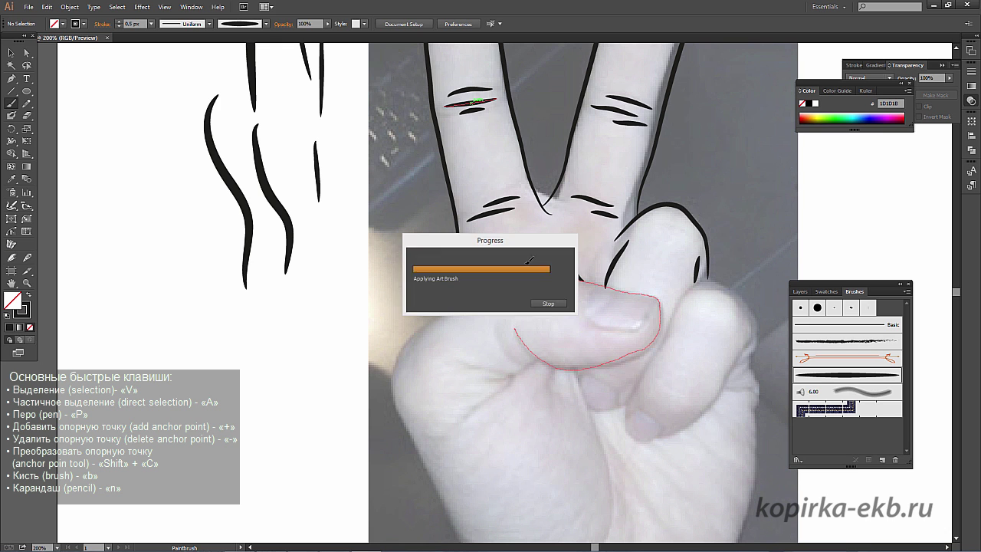
pyautogui.moveTo(515, 328)
pyautogui.mouseDown()
pyautogui.moveTo(587, 360)
pyautogui.moveTo(660, 296)
pyautogui.mouseUp()
pyautogui.moveTo(457, 303); pyautogui.dragTo(659, 295)
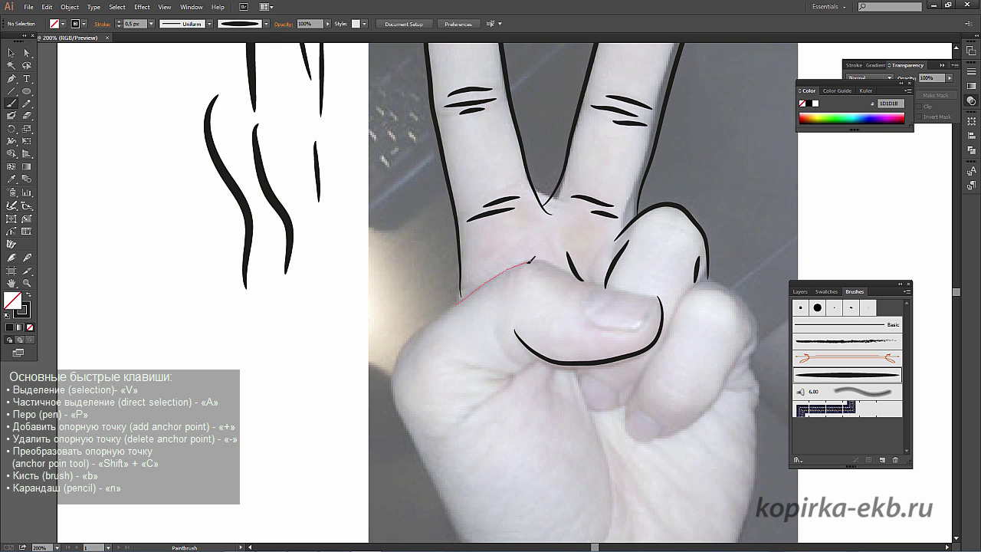
# Trace both edges of the fist and the lines and creases along the wrist.
pyautogui.moveTo(519, 473); pyautogui.dragTo(465, 295)
pyautogui.moveTo(391, 328)
pyautogui.mouseDown()
pyautogui.moveTo(473, 404)
pyautogui.moveTo(458, 437)
pyautogui.mouseUp()
pyautogui.moveTo(429, 405); pyautogui.dragTo(426, 534)
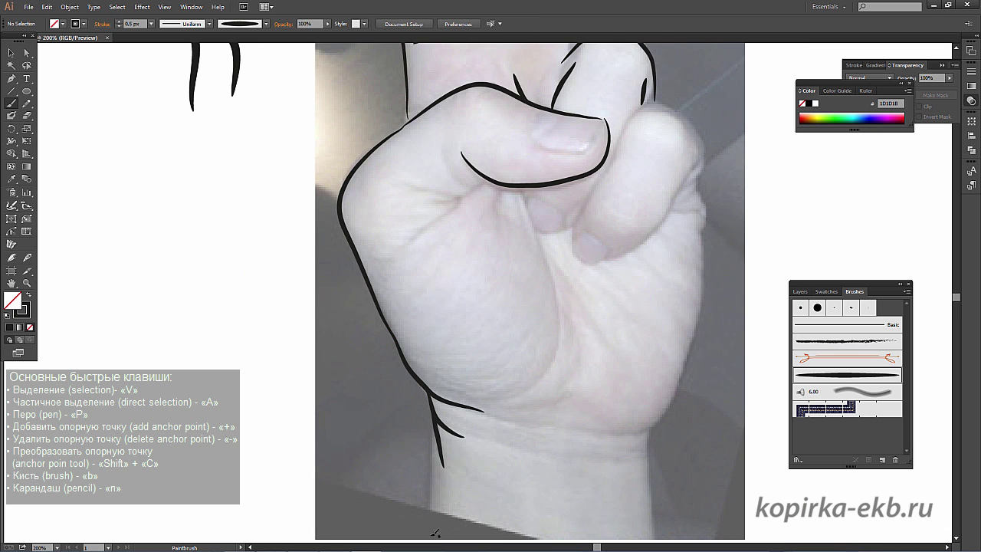
pyautogui.moveTo(602, 432)
pyautogui.mouseDown()
pyautogui.moveTo(526, 324)
pyautogui.moveTo(617, 121)
pyautogui.mouseUp()
pyautogui.moveTo(567, 321); pyautogui.dragTo(574, 429)
pyautogui.moveTo(427, 338); pyautogui.dragTo(537, 347)
pyautogui.moveTo(417, 311); pyautogui.dragTo(490, 317)
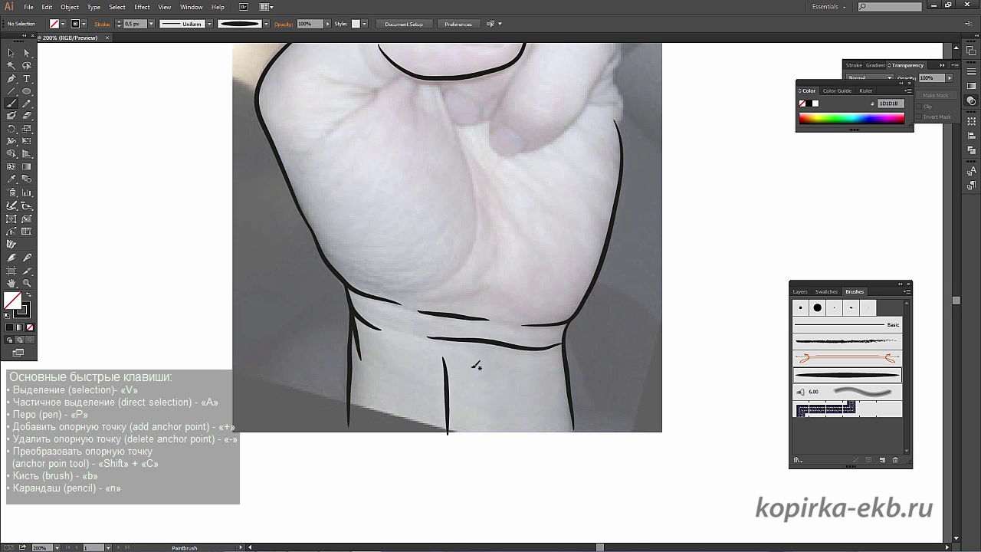
pyautogui.moveTo(475, 362); pyautogui.dragTo(457, 534)
# Outline the thumb's underside, the curled middle finger, knuckle hatching and a palm line.
pyautogui.moveTo(425, 252); pyautogui.dragTo(471, 291)
pyautogui.moveTo(506, 235); pyautogui.dragTo(589, 239)
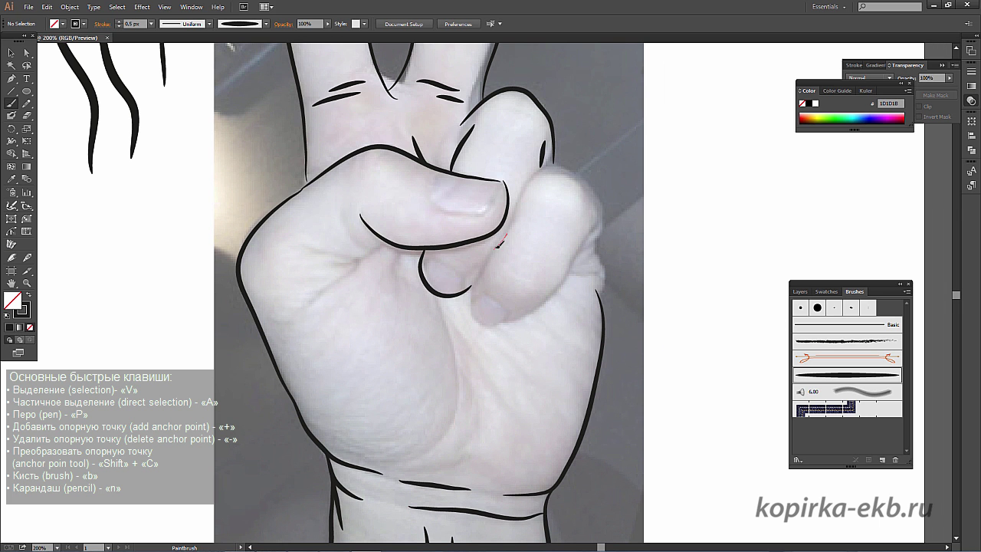
pyautogui.moveTo(505, 234); pyautogui.dragTo(581, 174)
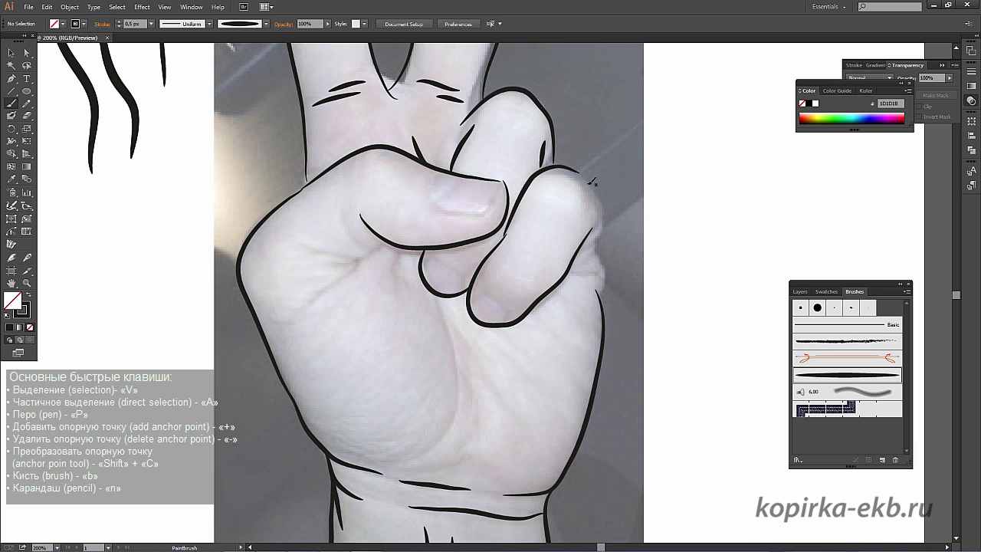
pyautogui.moveTo(599, 250); pyautogui.dragTo(598, 295)
pyautogui.moveTo(577, 269)
pyautogui.mouseDown()
pyautogui.moveTo(566, 273)
pyautogui.moveTo(575, 258)
pyautogui.mouseUp()
pyautogui.moveTo(433, 290); pyautogui.dragTo(432, 446)
# Paint short crease strokes on the palm below the thumb.
pyautogui.hotkey('ctrl', '+')
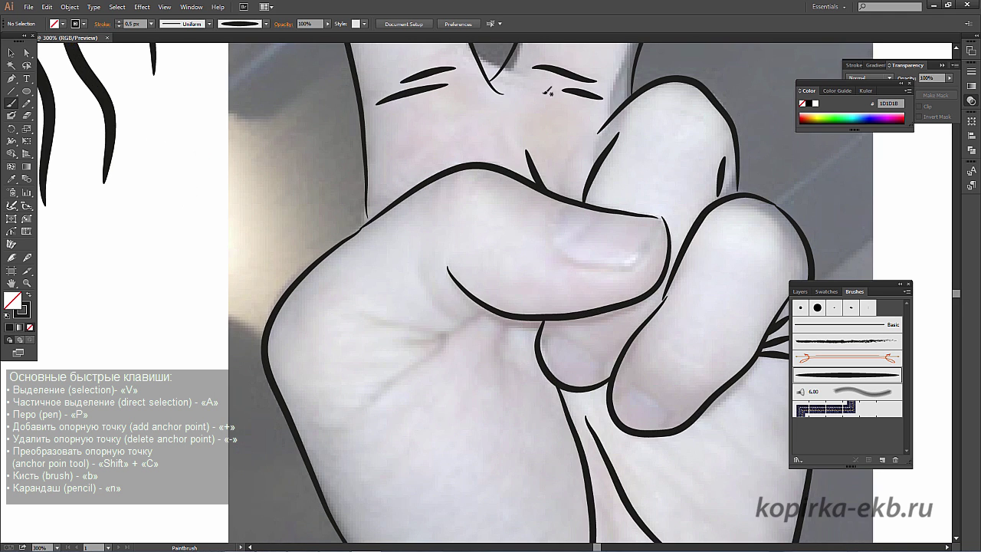
pyautogui.moveTo(397, 315); pyautogui.dragTo(367, 320)
pyautogui.moveTo(475, 315); pyautogui.dragTo(368, 331)
pyautogui.moveTo(452, 331)
pyautogui.mouseDown()
pyautogui.moveTo(404, 348)
pyautogui.moveTo(385, 388)
pyautogui.mouseUp()
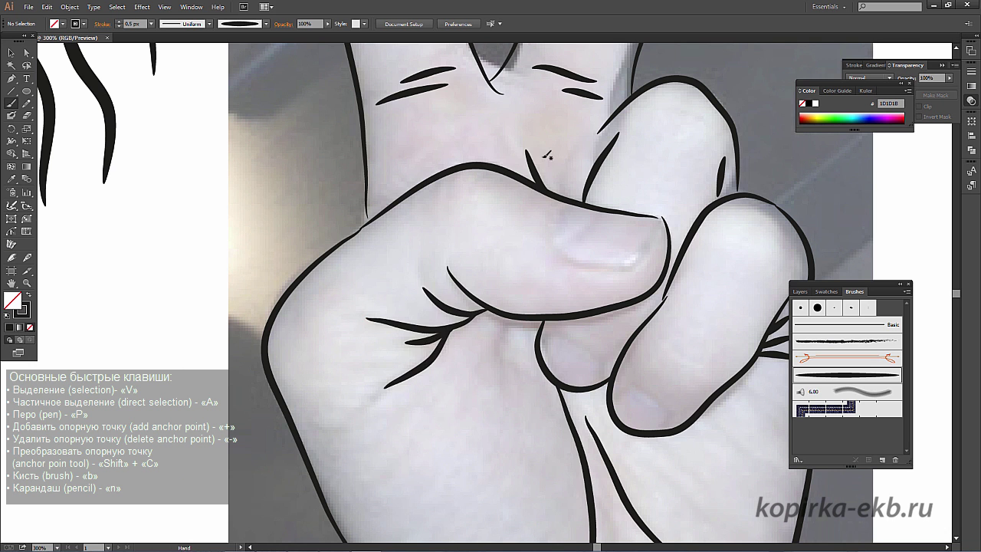
pyautogui.hotkey('ctrl', '-')
# Outline the fingernails on the curled fingers, including their inner curved lines.
pyautogui.moveTo(569, 435); pyautogui.dragTo(596, 451)
pyautogui.hotkey('ctrl', '+')
pyautogui.hotkey('ctrl', '+')
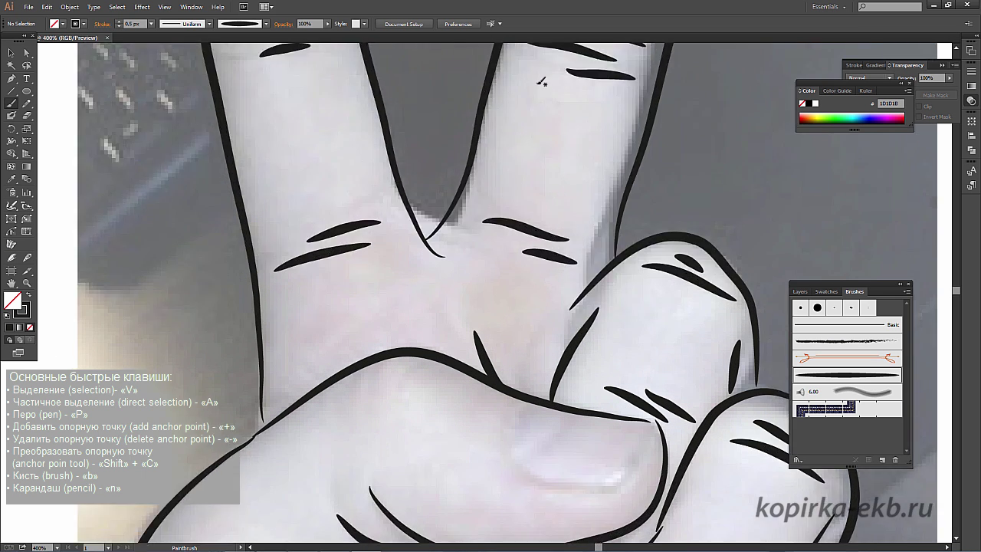
pyautogui.moveTo(554, 282)
pyautogui.mouseDown()
pyautogui.moveTo(546, 338)
pyautogui.moveTo(605, 345)
pyautogui.moveTo(590, 247)
pyautogui.mouseUp()
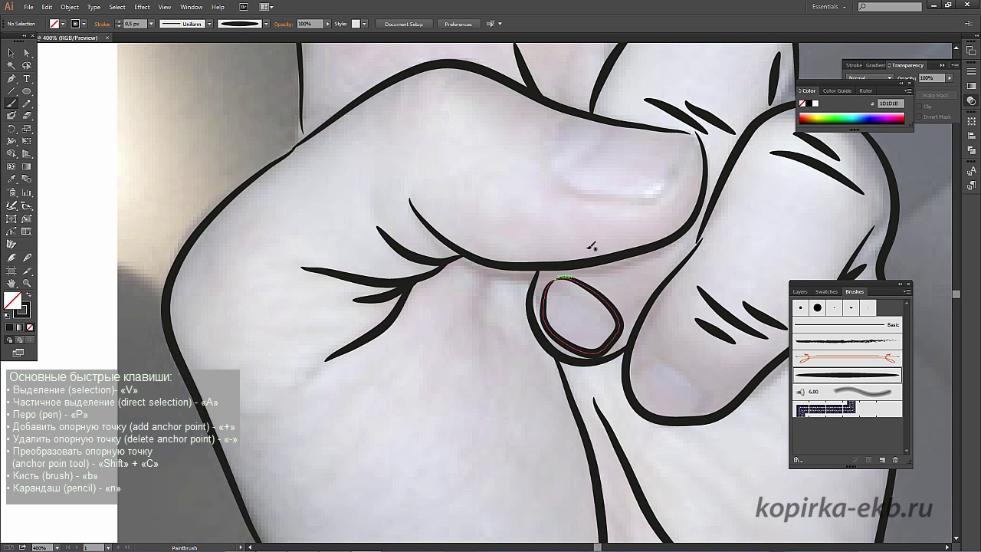
pyautogui.scroll(-2, 537, 277)
pyautogui.hscroll(3, 537, 278)
pyautogui.moveTo(538, 278)
pyautogui.mouseDown()
pyautogui.moveTo(617, 308)
pyautogui.moveTo(552, 264)
pyautogui.mouseUp()
pyautogui.hotkey('ctrl', '+')
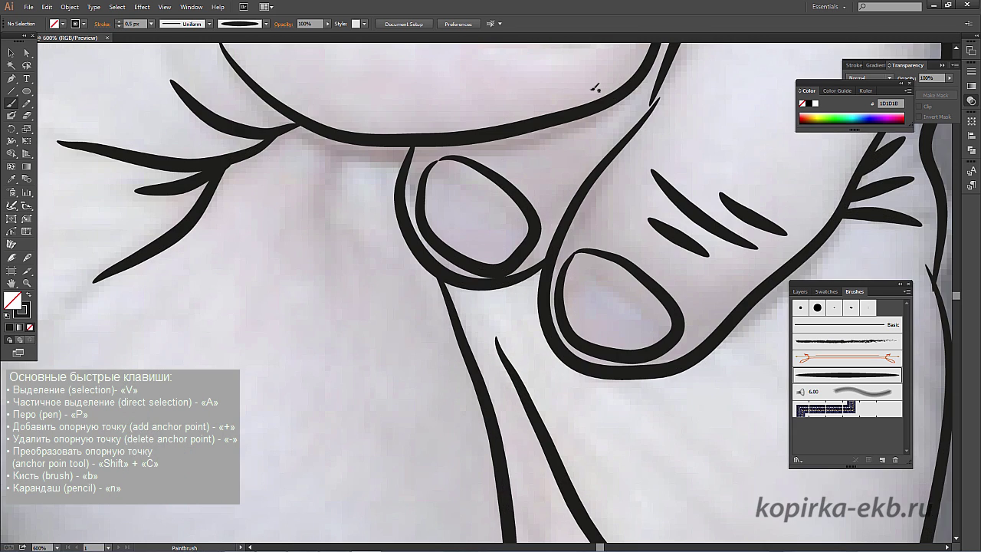
pyautogui.moveTo(456, 161); pyautogui.dragTo(521, 217)
pyautogui.hotkey('ctrl', '-')
pyautogui.hotkey('ctrl', '-')
pyautogui.hotkey('ctrl', '-')
pyautogui.moveTo(449, 210)
pyautogui.mouseDown()
pyautogui.moveTo(518, 203)
pyautogui.moveTo(453, 220)
pyautogui.mouseUp()
pyautogui.hotkey('ctrl', '-')
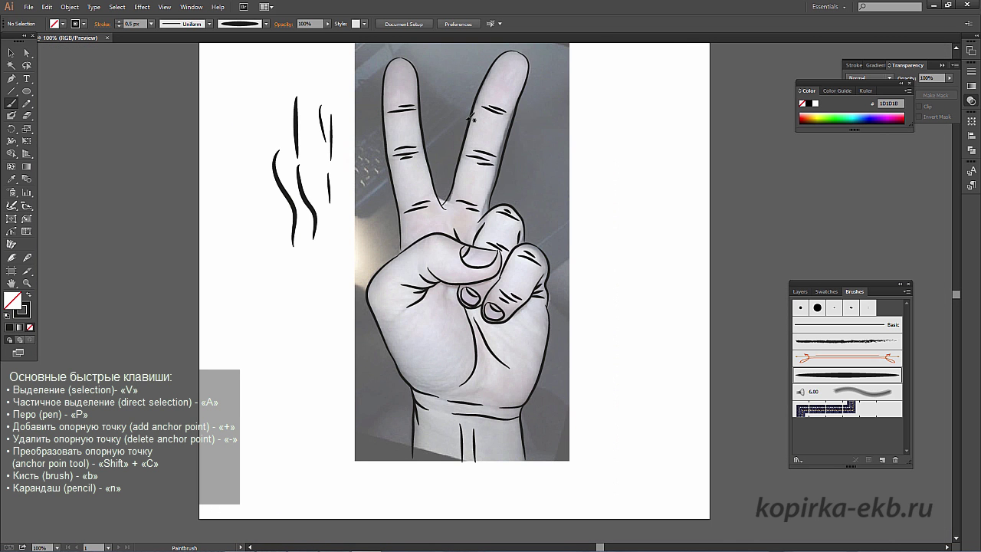
# Set a left-finger crease stroke's weight to 0.3 px.
pyautogui.hotkey('ctrl', '+')
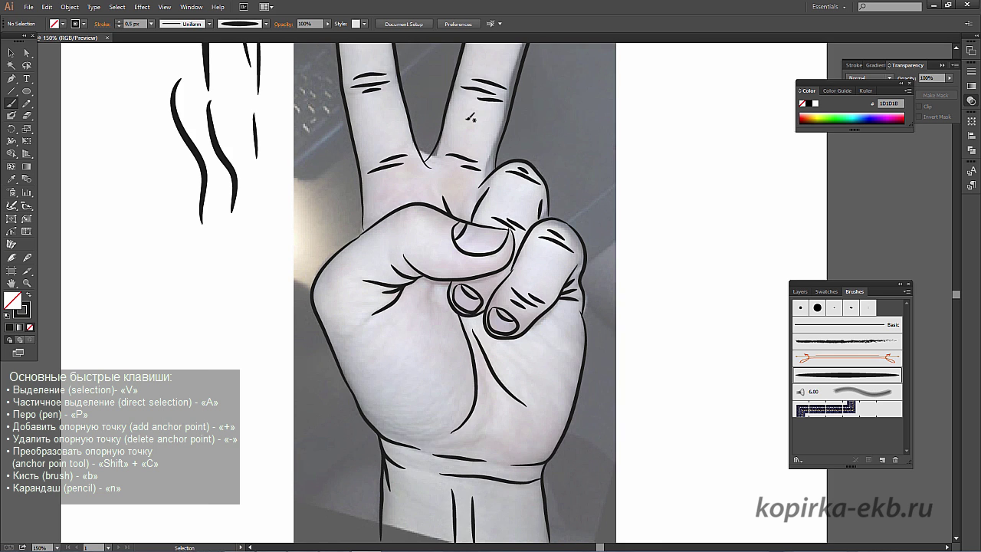
pyautogui.hotkey('ctrl', '+')
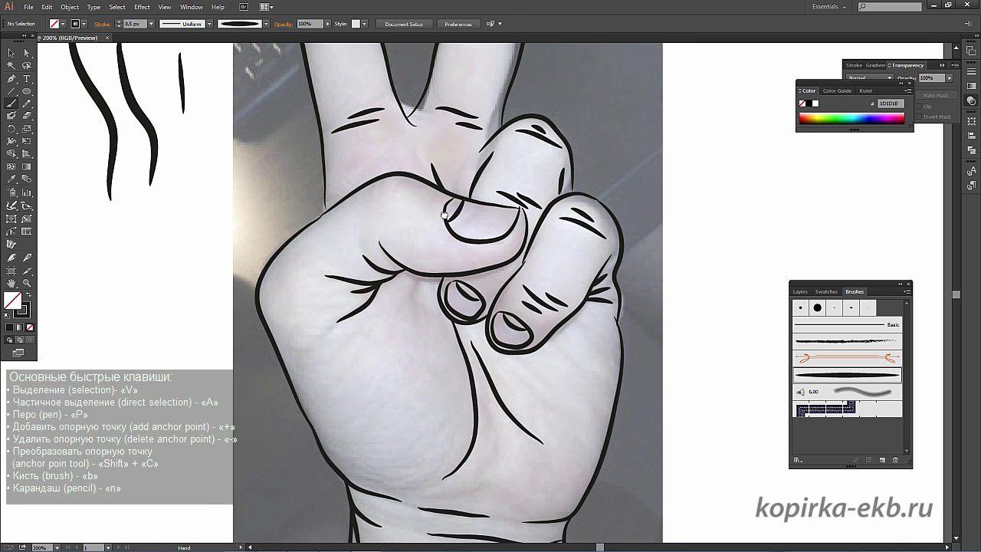
pyautogui.scroll(3, 460, 115)
pyautogui.click(12, 53)
pyautogui.click(349, 151)
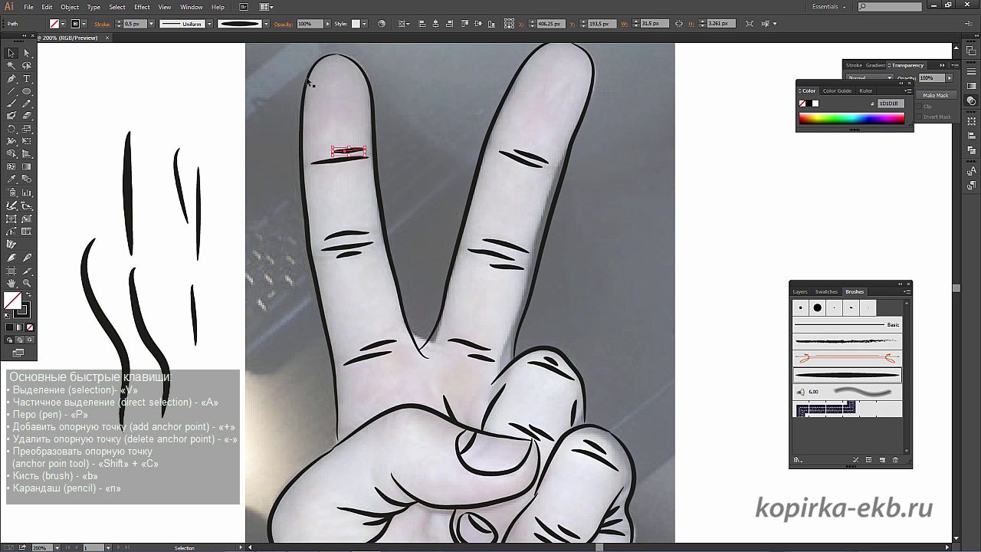
pyautogui.click(132, 24)
pyautogui.write('3')
pyautogui.press('Return')
pyautogui.click(213, 115)
# Use the Eyedropper to apply the thinner 0.3 px style to the other crease strokes.
pyautogui.click(12, 179)
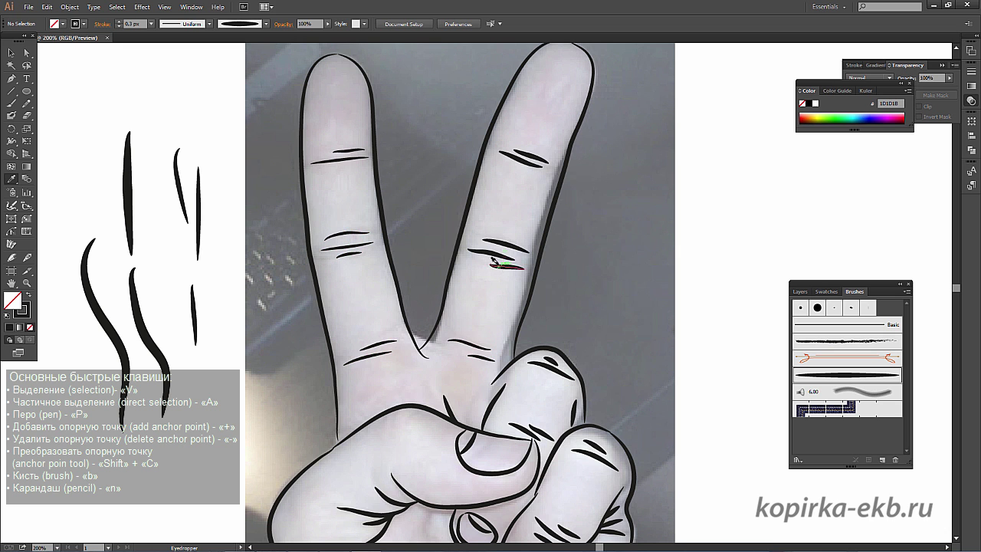
pyautogui.scroll(-3, 532, 158)
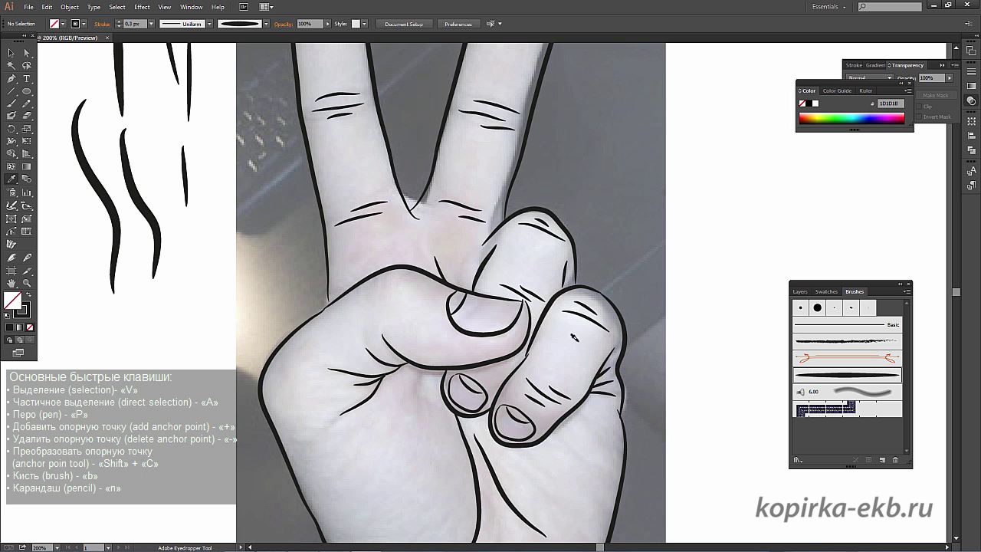
pyautogui.scroll(-2, 479, 306)
pyautogui.scroll(2, 460, 283)
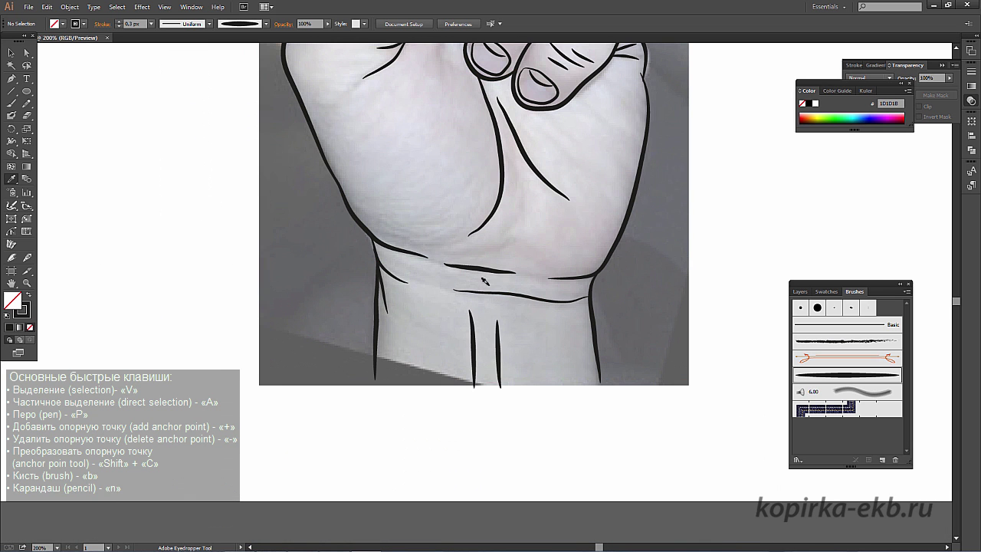
pyautogui.scroll(-3, 469, 146)
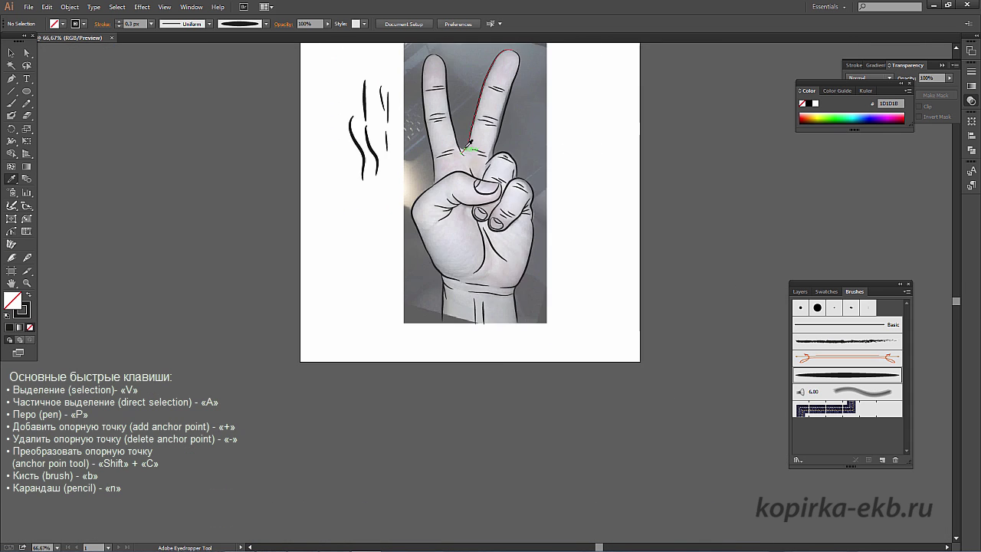
pyautogui.scroll(2, 526, 112)
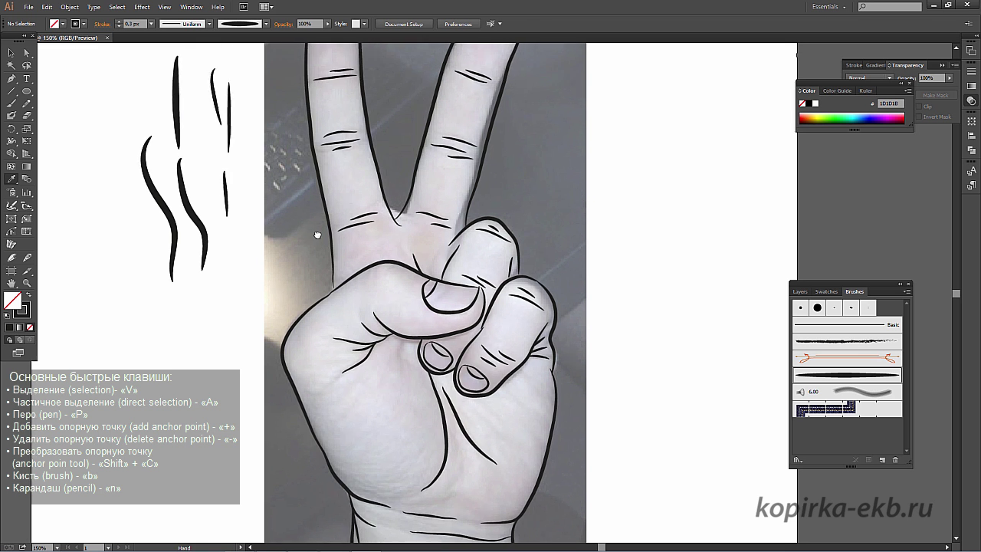
# Nudge the fingertip outline's top point and select the crease strokes on both raised fingers.
pyautogui.moveTo(328, 167); pyautogui.dragTo(319, 337)
pyautogui.scroll(2, 393, 112)
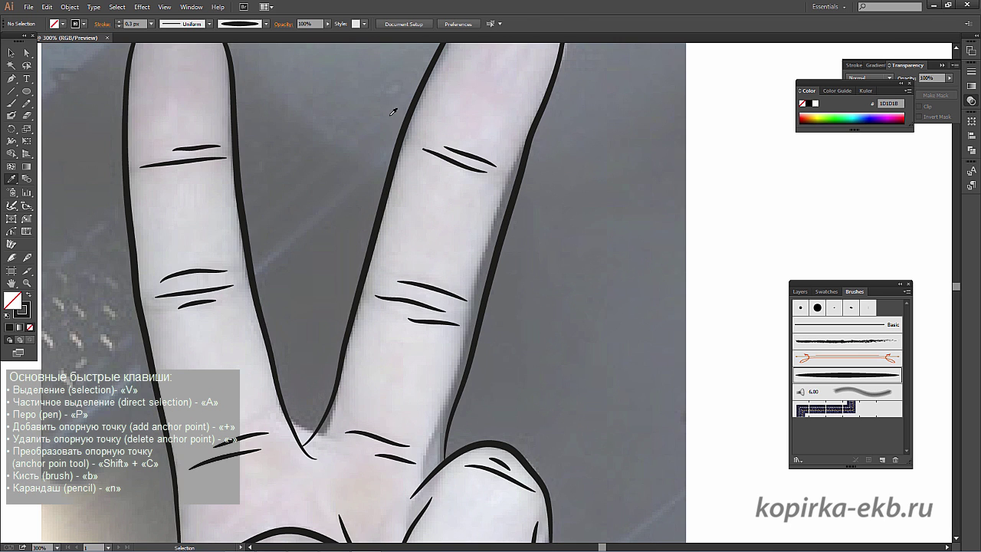
pyautogui.moveTo(263, 108); pyautogui.dragTo(323, 254)
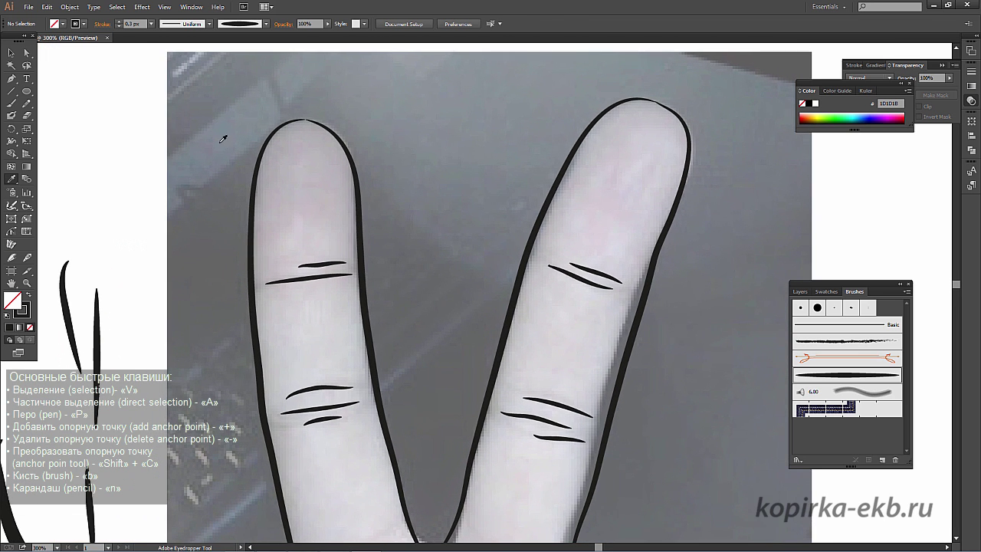
pyautogui.click(27, 52)
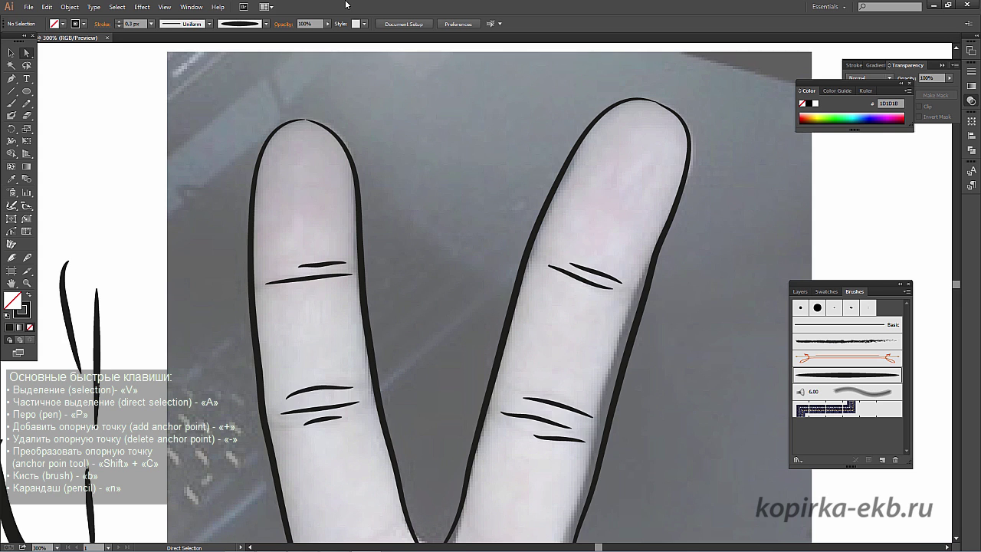
pyautogui.scroll(2, 265, 81)
pyautogui.scroll(-1, 202, 131)
pyautogui.scroll(1, 333, 136)
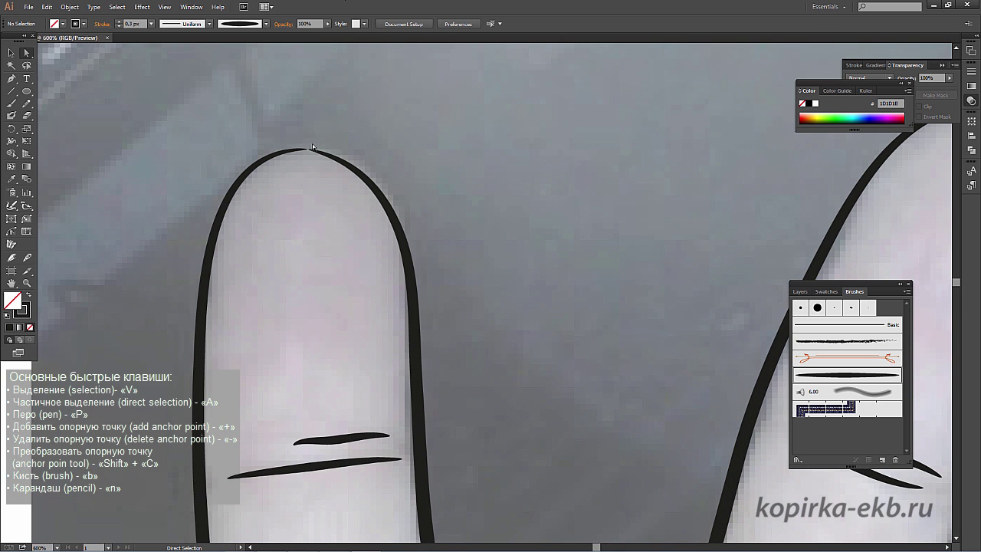
pyautogui.moveTo(312, 146); pyautogui.dragTo(320, 141)
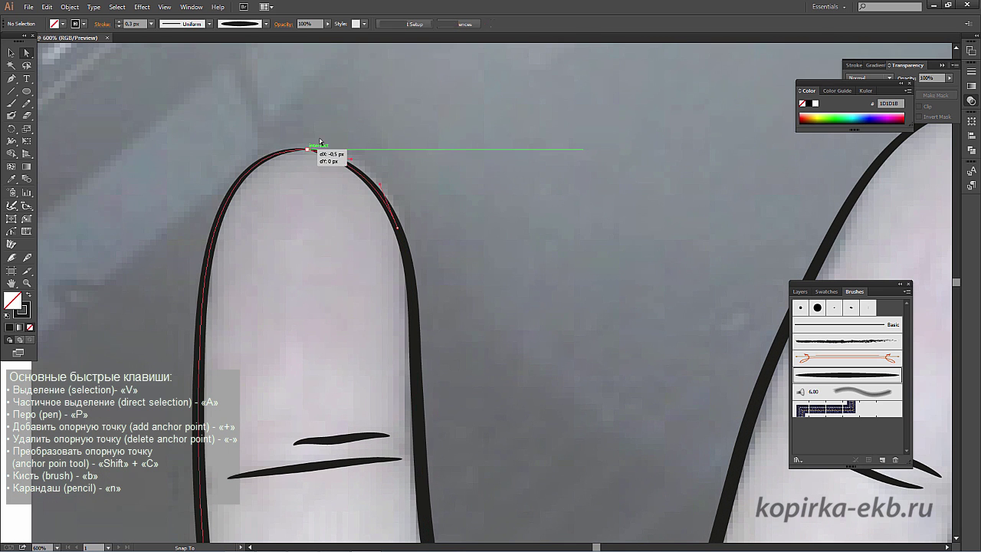
pyautogui.scroll(-3, 337, 333)
pyautogui.click(274, 314)
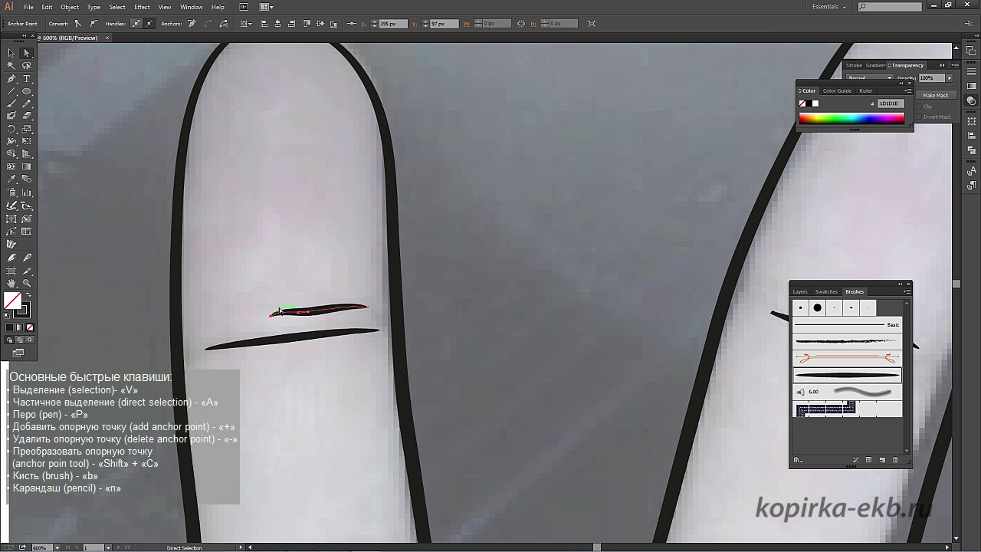
pyautogui.hscroll(5, 447, 212)
pyautogui.click(523, 275)
# Add an anchor point to the right finger crease, then move its end point and upper points.
pyautogui.press('p')
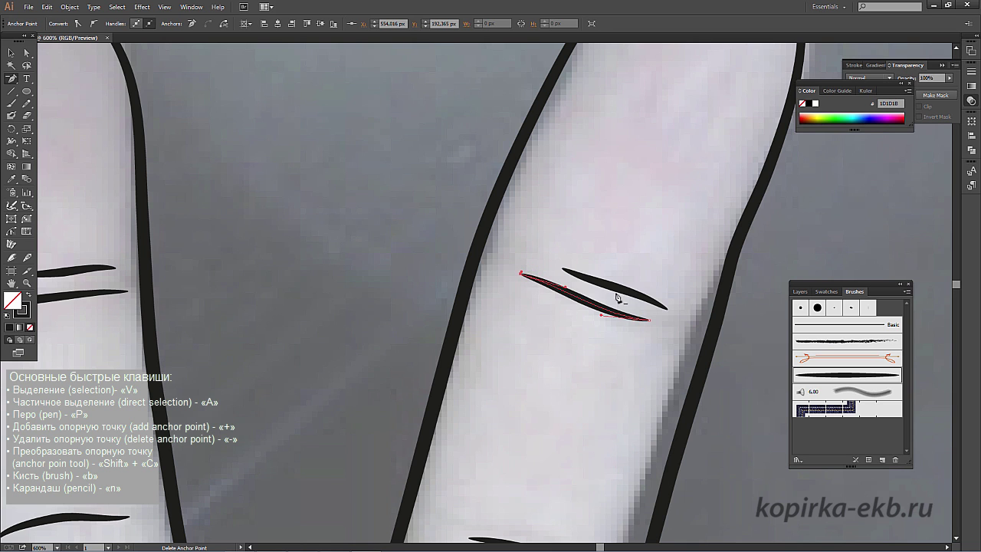
pyautogui.click(577, 299)
pyautogui.press('a')
pyautogui.scroll(-5, 644, 131)
pyautogui.moveTo(477, 296); pyautogui.dragTo(458, 266)
pyautogui.scroll(-5, 459, 267)
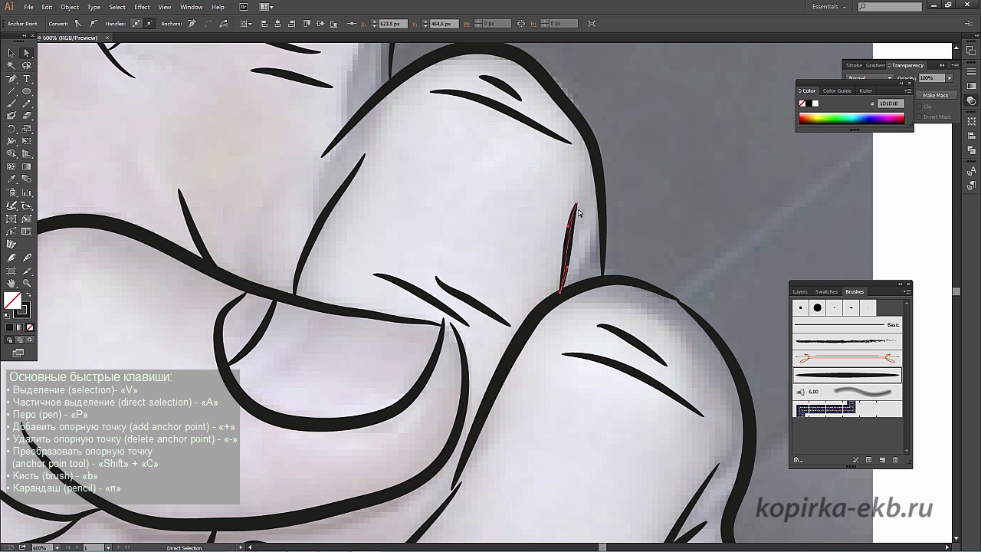
pyautogui.moveTo(563, 99); pyautogui.dragTo(587, 107)
# Select and check the long curves down the finger and under the thumb.
pyautogui.click(447, 314)
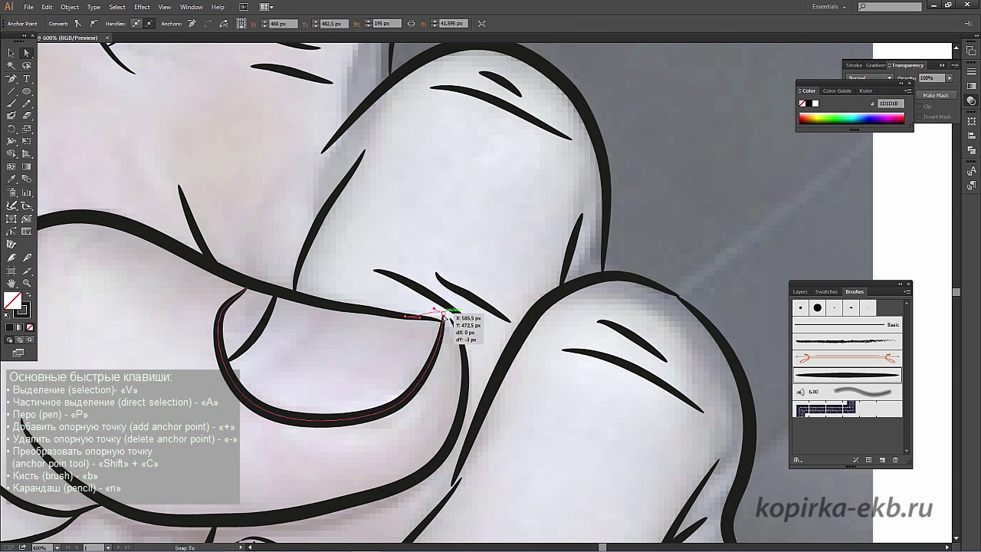
pyautogui.press('p')
pyautogui.press('a')
pyautogui.click(451, 291)
pyautogui.click(460, 337)
pyautogui.scroll(-3, 469, 335)
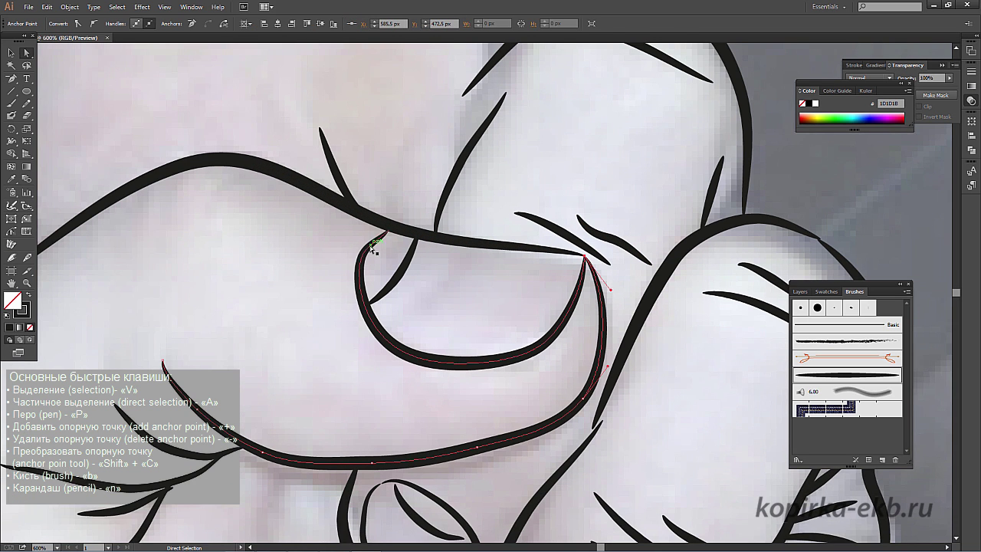
pyautogui.hscroll(-5, 339, 221)
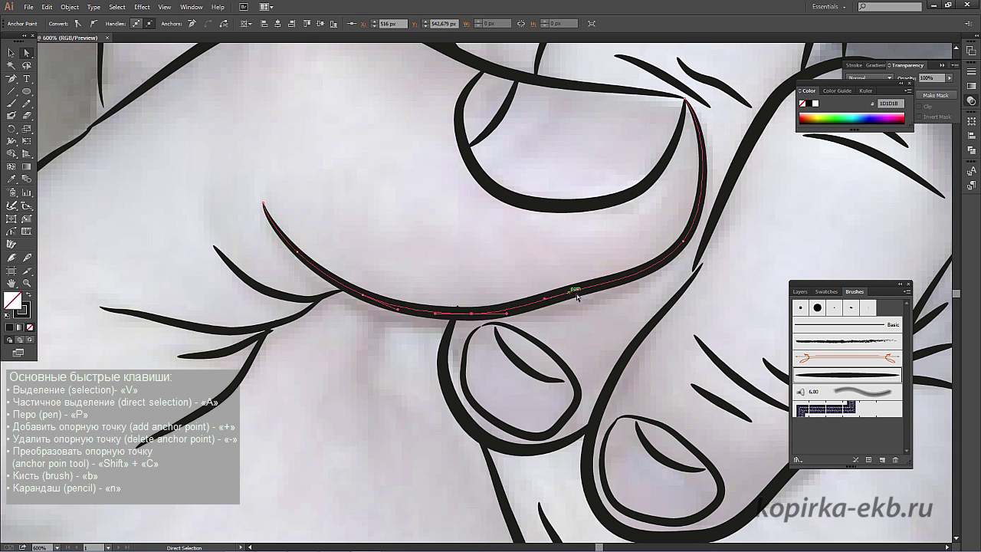
pyautogui.click(458, 303)
# Select and check the fingernail outlines and the crescent line inside the nail.
pyautogui.click(502, 349)
pyautogui.scroll(-3, 491, 322)
pyautogui.hscroll(2, 490, 322)
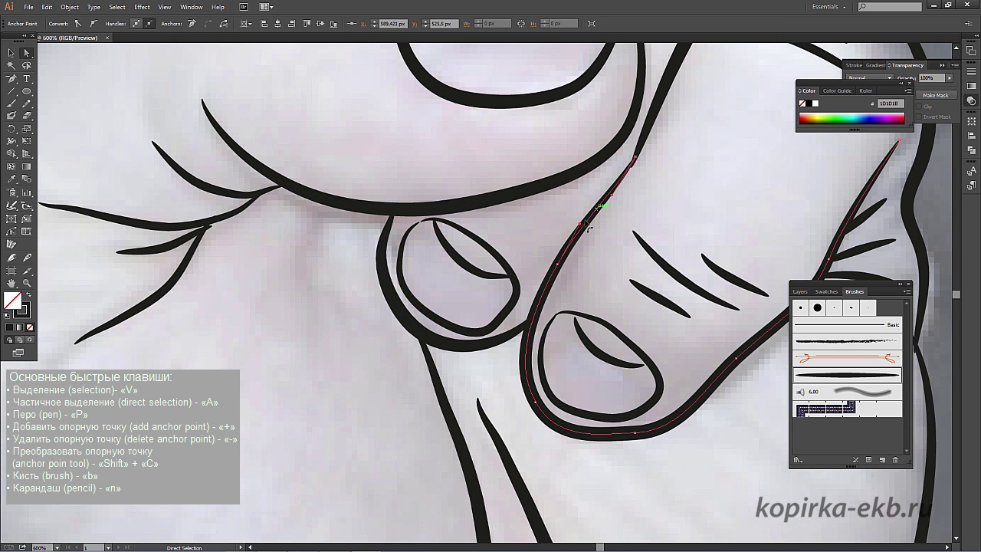
pyautogui.scroll(-2, 636, 164)
pyautogui.hscroll(1, 635, 164)
pyautogui.click(547, 239)
pyautogui.click(606, 285)
pyautogui.click(535, 330)
pyautogui.click(551, 307)
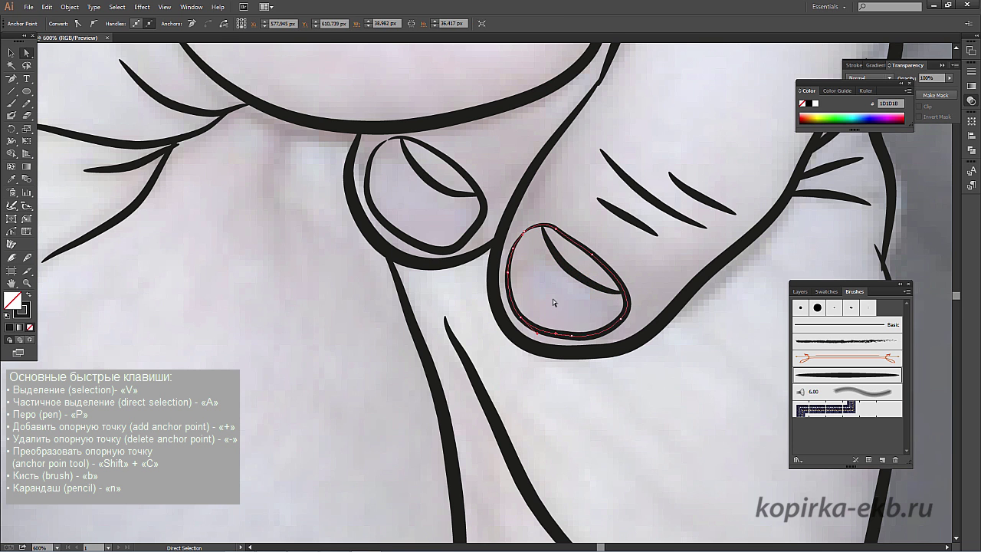
# Marquee-select the stray strokes left of the hand and delete them.
pyautogui.moveTo(782, 332); pyautogui.dragTo(567, 370)
pyautogui.click(314, 158)
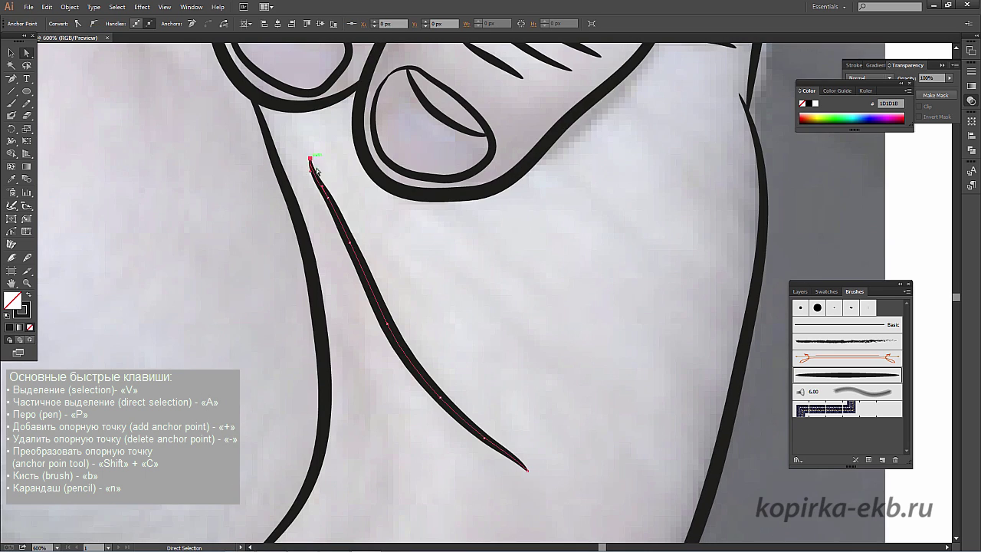
pyautogui.hotkey('ctrl', '-')
pyautogui.hotkey('ctrl', '-')
pyautogui.hotkey('ctrl', '-')
pyautogui.scroll(1, 337, 199)
pyautogui.hotkey('ctrl', '+')
pyautogui.hotkey('ctrl', '+')
pyautogui.hotkey('ctrl', '+')
pyautogui.click(295, 264)
pyautogui.hotkey('ctrl', '-')
pyautogui.hotkey('ctrl', '-')
pyautogui.hotkey('ctrl', '-')
pyautogui.hotkey('ctrl', '-')
pyautogui.hotkey('ctrl', '-')
pyautogui.press('v')
pyautogui.moveTo(208, 158); pyautogui.dragTo(302, 340)
pyautogui.press('Delete')
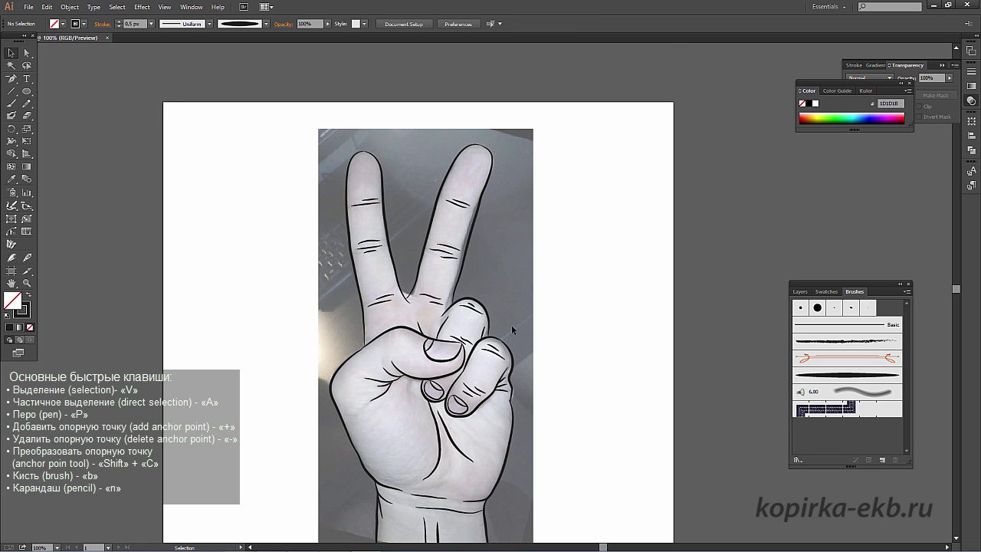
# Hide the photo layer (Layer 1) in the Layers panel.
pyautogui.scroll(-3, 523, 210)
pyautogui.hscroll(1, 523, 210)
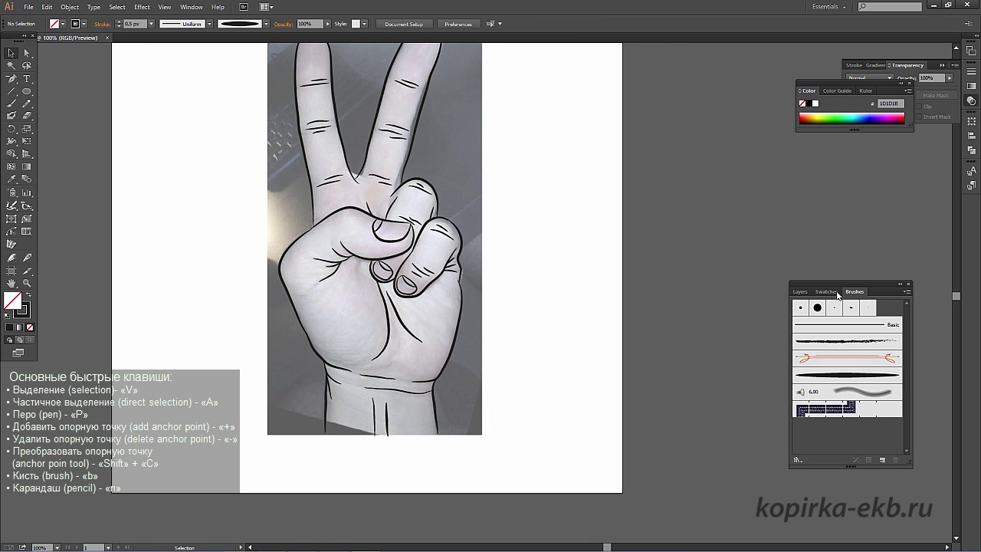
pyautogui.click(799, 291)
pyautogui.click(797, 316)
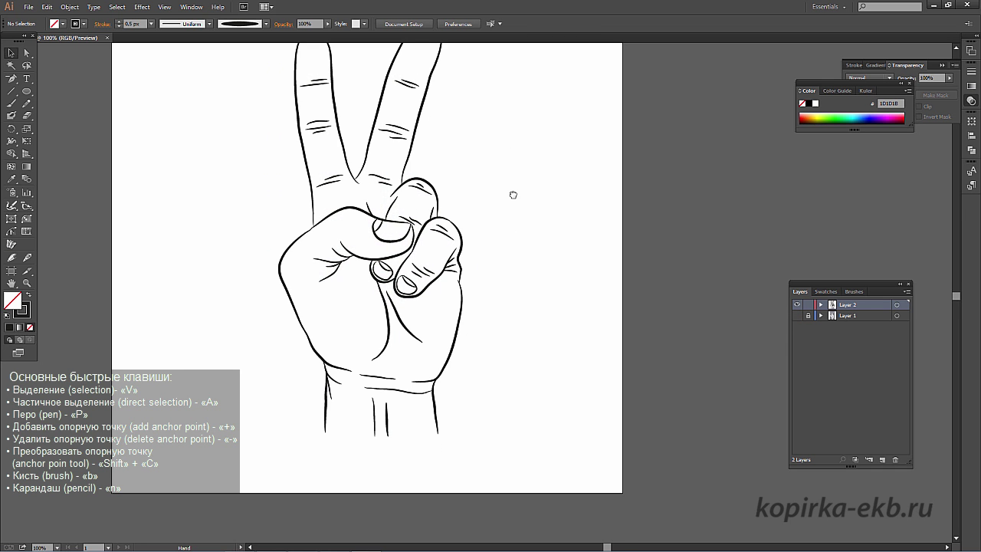
# Marquee-select the entire hand drawing.
pyautogui.scroll(2, 509, 146)
pyautogui.scroll(-1, 447, 167)
pyautogui.hscroll(1, 447, 167)
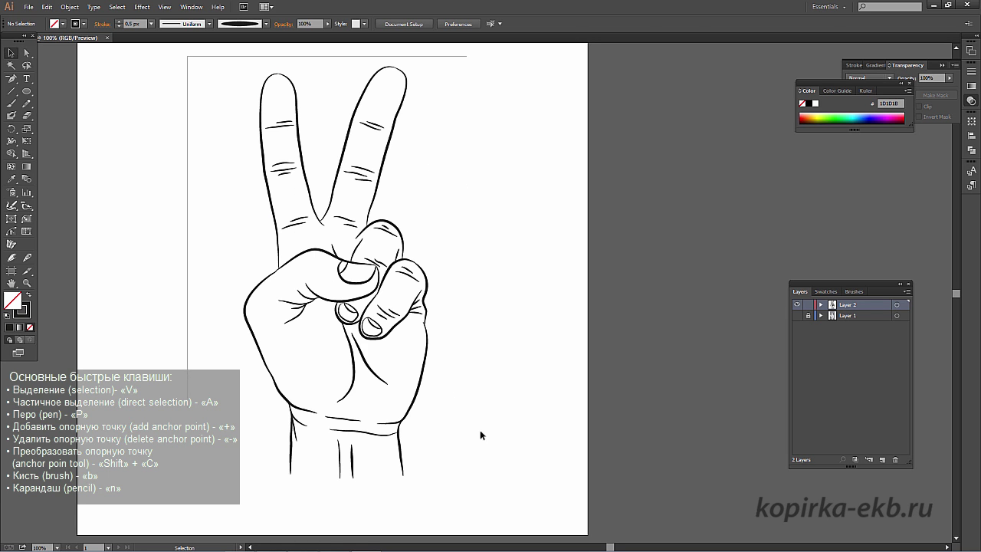
pyautogui.moveTo(217, 102); pyautogui.dragTo(494, 457)
pyautogui.click(70, 7)
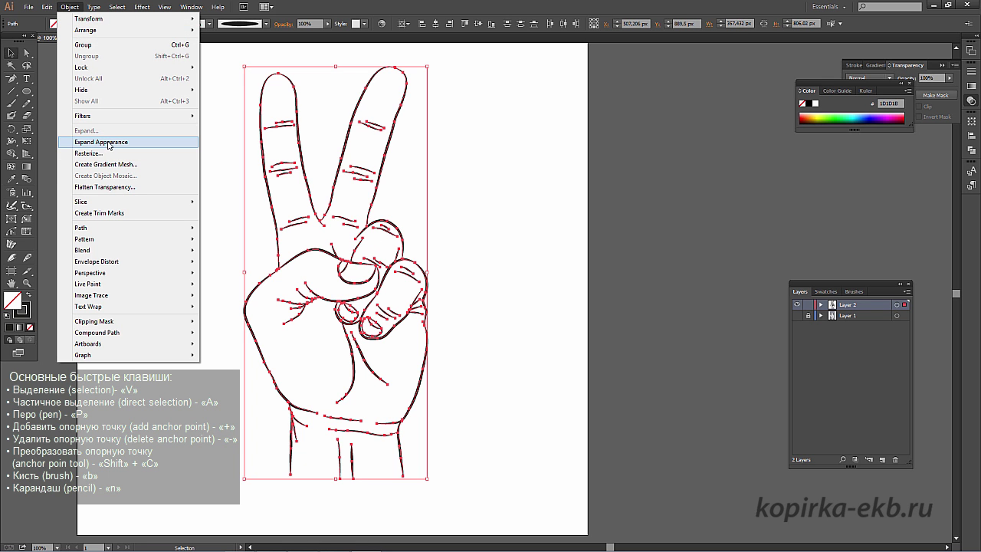
# Apply Expand Appearance to the hand's brush strokes, then view the fingers at 300%.
pyautogui.click(108, 143)
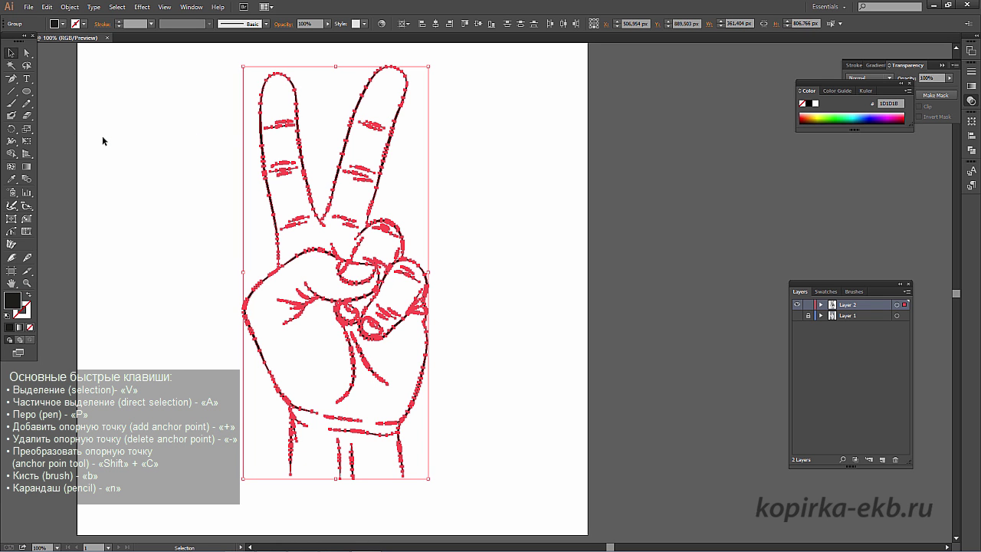
pyautogui.press('a')
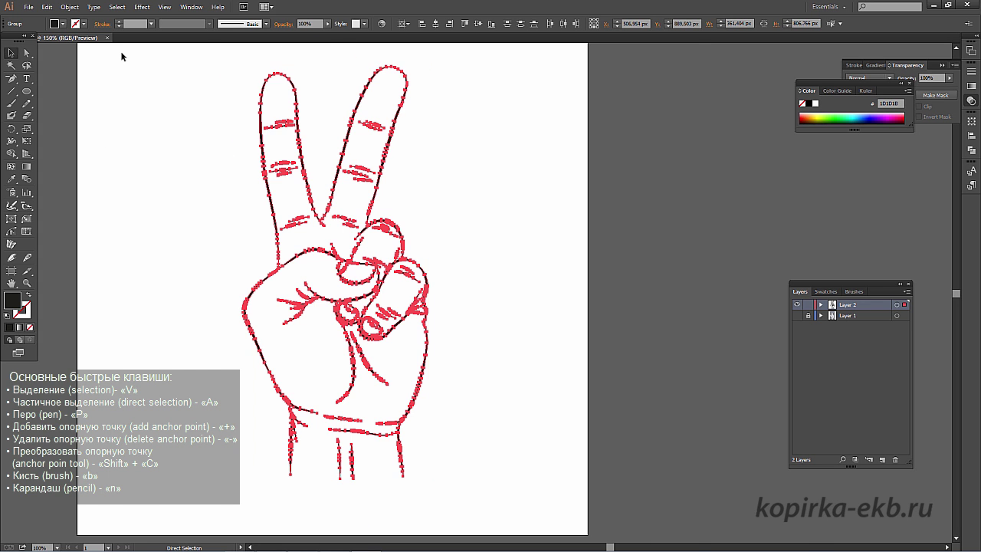
pyautogui.hotkey('ctrl', '+')
pyautogui.hotkey('ctrl', '+')
pyautogui.hotkey('ctrl', '+')
pyautogui.moveTo(217, 232)
pyautogui.mouseDown()
pyautogui.moveTo(513, 221)
pyautogui.moveTo(577, 236)
pyautogui.mouseUp()
pyautogui.press('v')
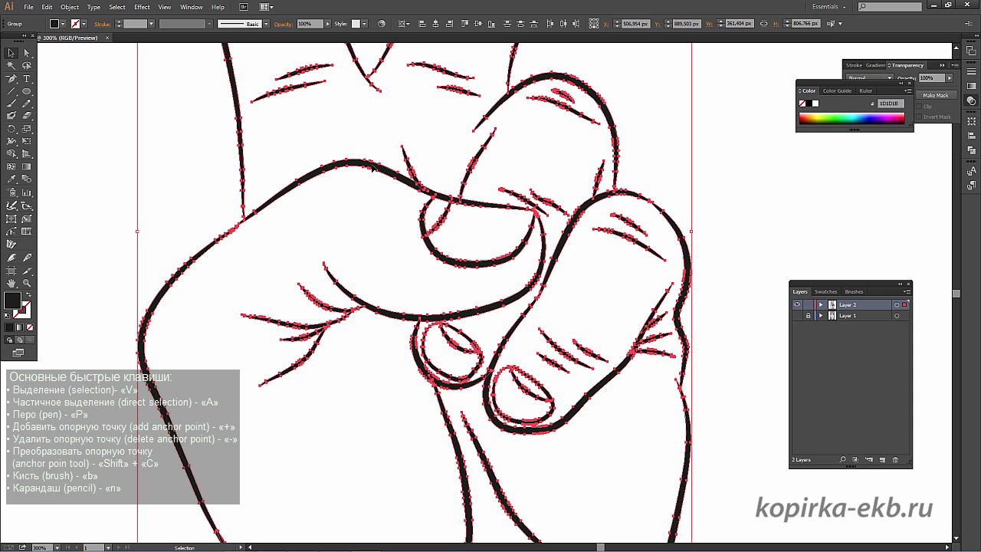
pyautogui.click(68, 8)
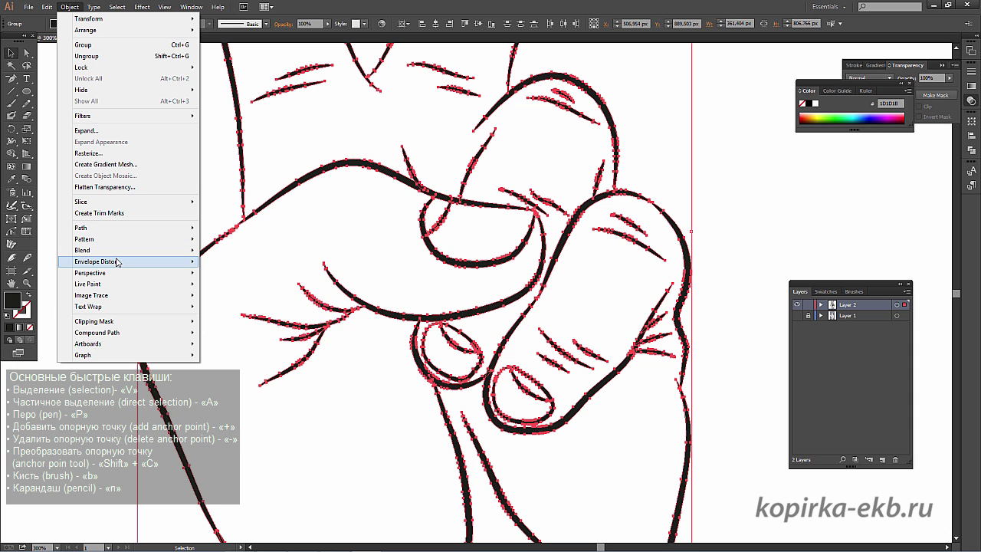
pyautogui.moveTo(122, 228)
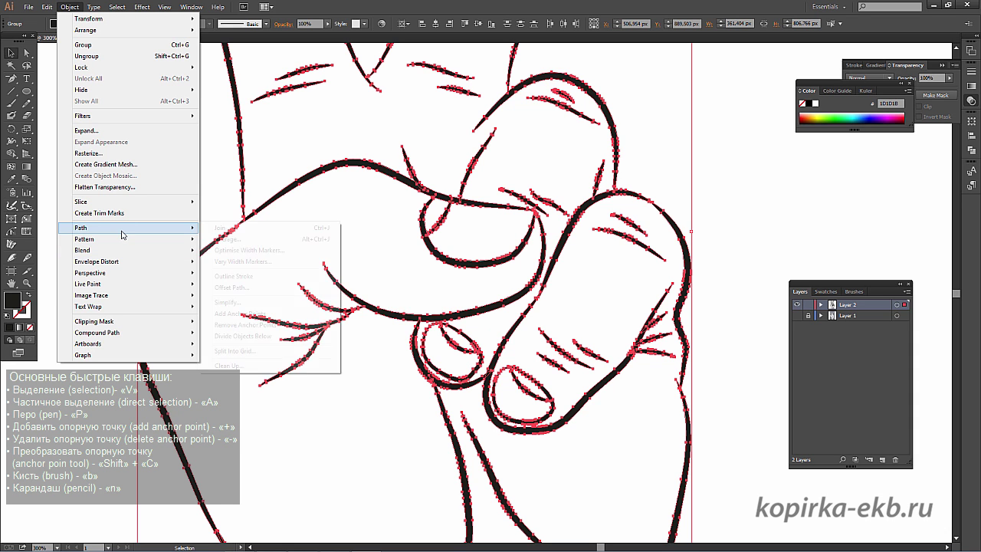
# Simplify the hand outlines at 98% Curve Precision with Preview, then deselect and view at 150%.
pyautogui.click(263, 303)
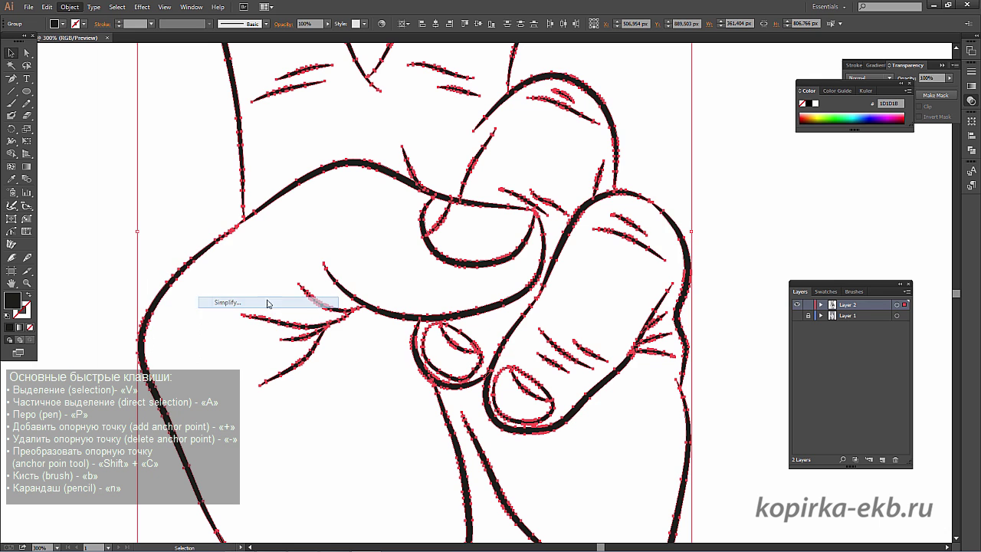
pyautogui.click(669, 286)
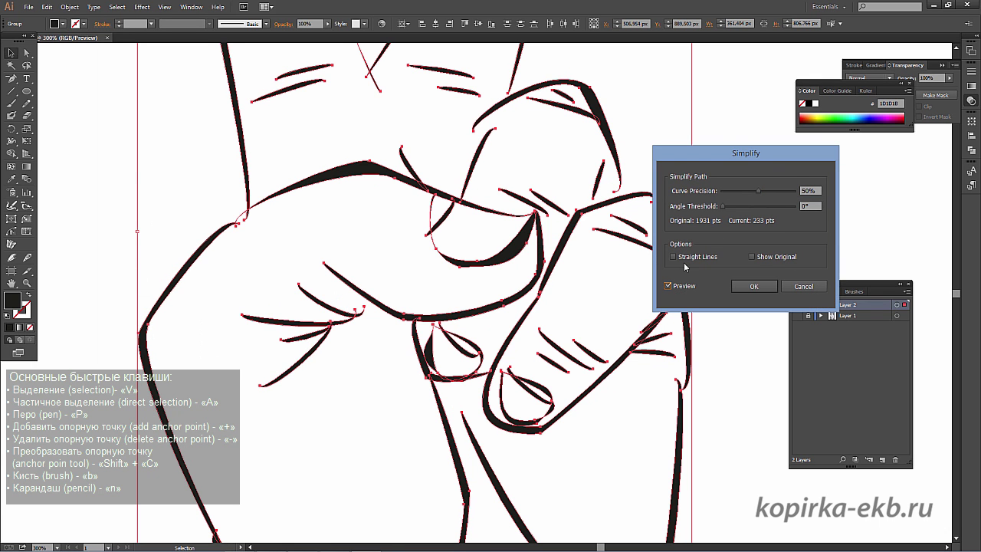
pyautogui.moveTo(760, 191); pyautogui.dragTo(797, 191)
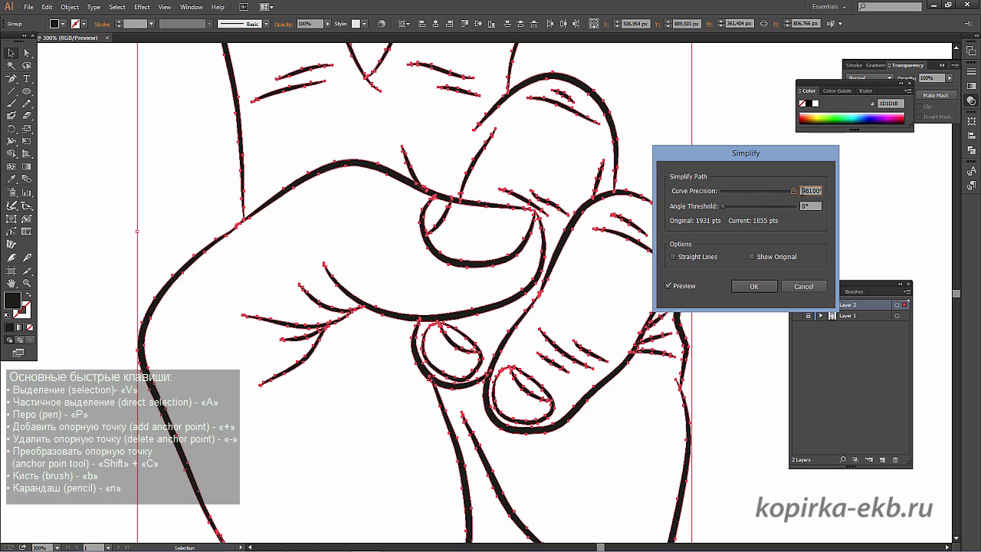
pyautogui.press('BackSpace')
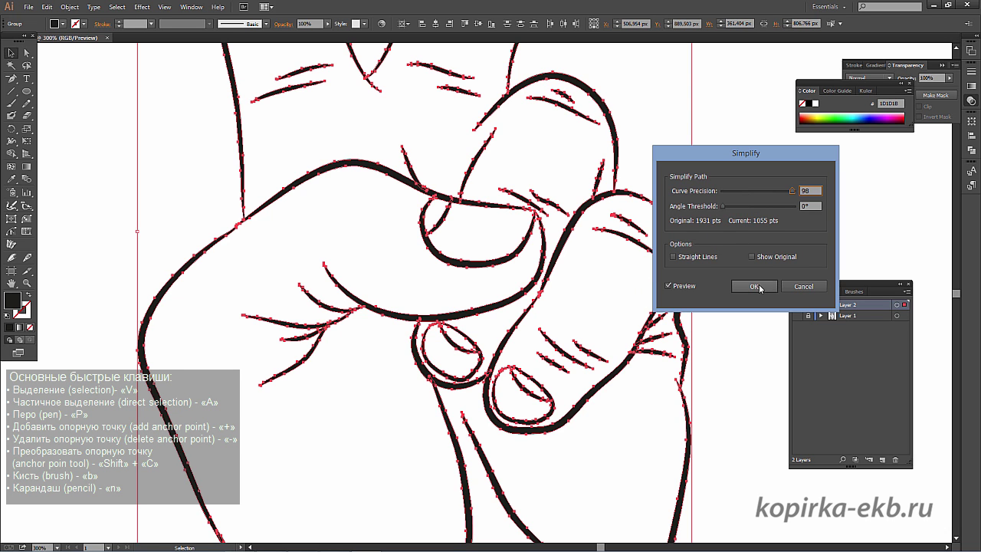
pyautogui.click(669, 286)
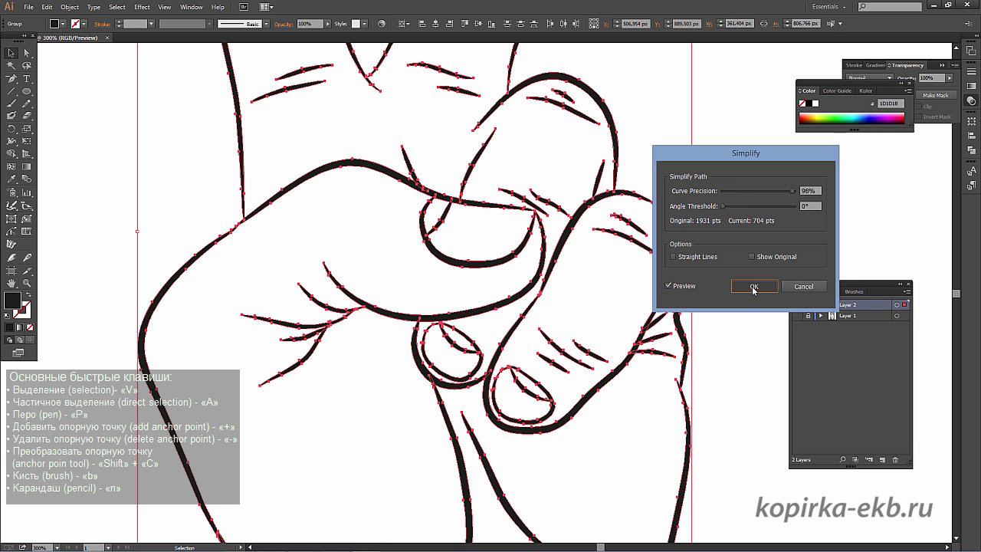
pyautogui.click(754, 286)
pyautogui.hotkey('ctrl', '-')
pyautogui.hotkey('ctrl', '-')
pyautogui.hotkey('ctrl', '-')
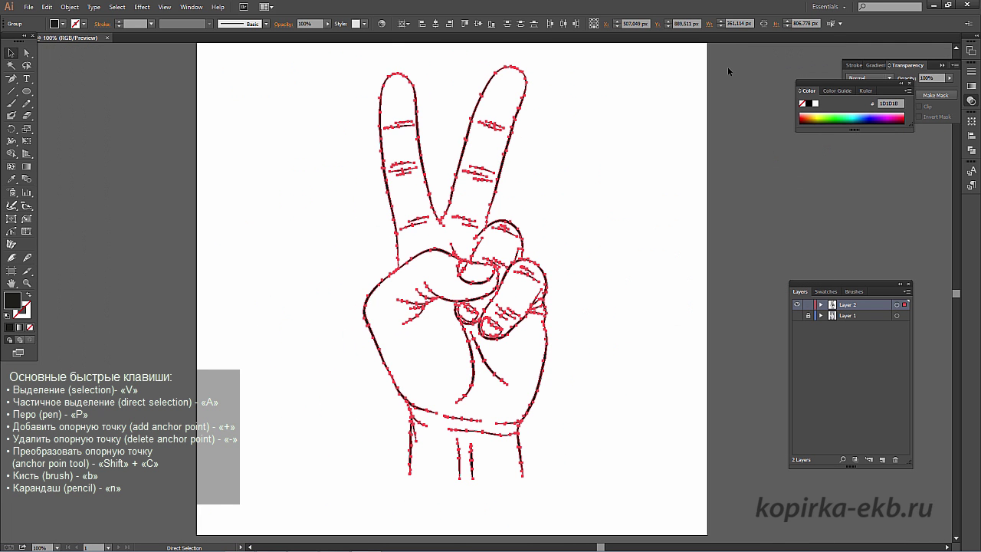
pyautogui.click(599, 167)
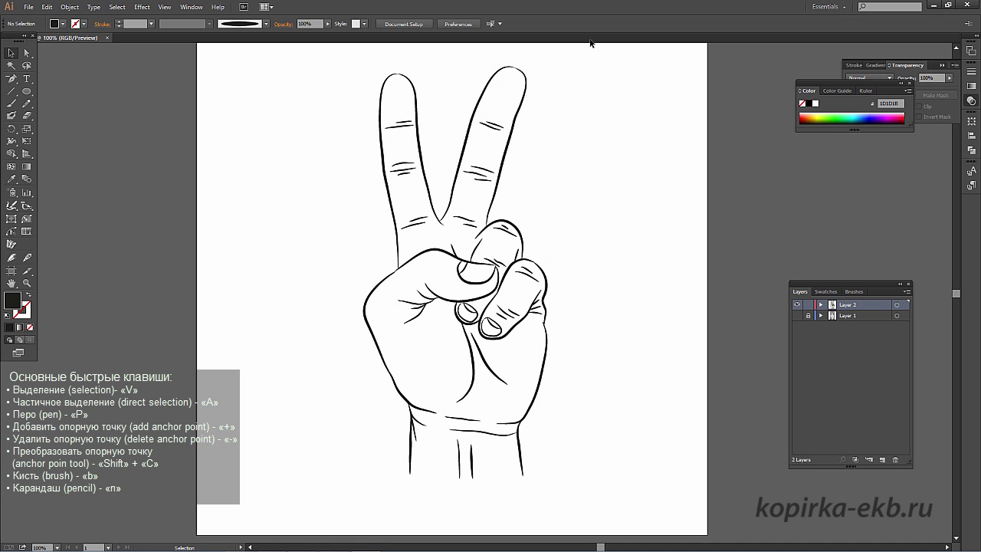
pyautogui.hotkey('ctrl', '+')
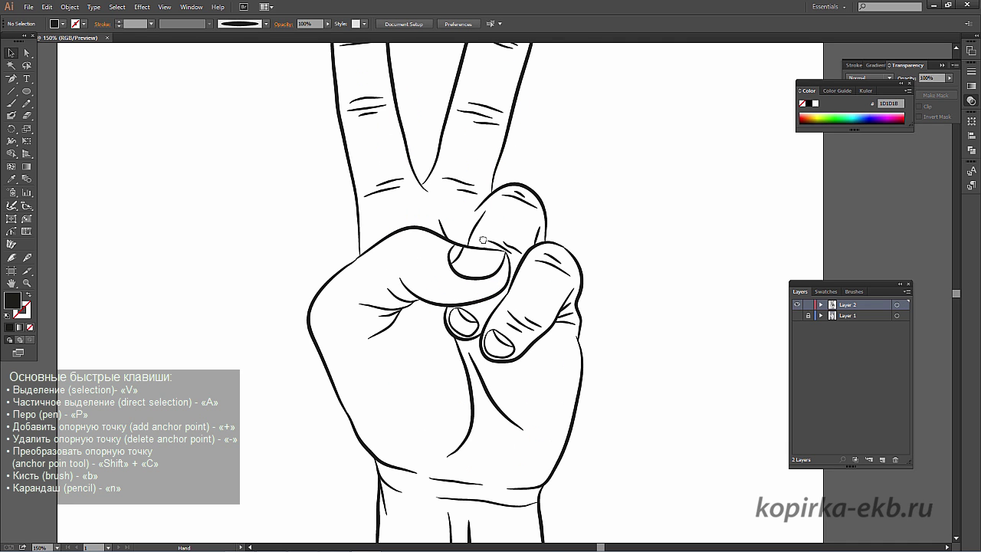
# Draw a Pencil line with no fill and magenta stroke along the bottom of the wrist.
pyautogui.moveTo(506, 147); pyautogui.dragTo(424, 98)
pyautogui.hotkey('ctrl', '-')
pyautogui.hotkey('ctrl', '-')
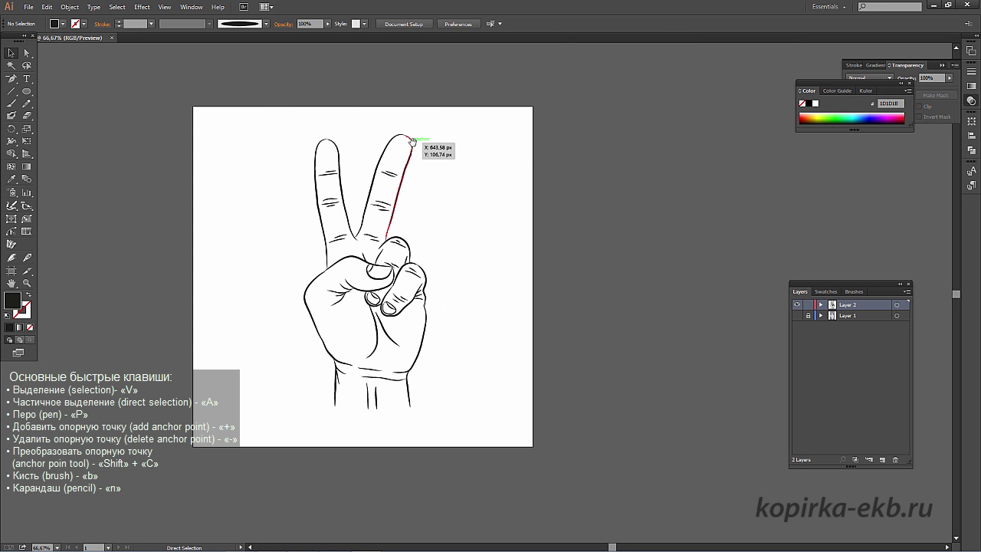
pyautogui.hotkey('ctrl', '+')
pyautogui.hotkey('ctrl', '+')
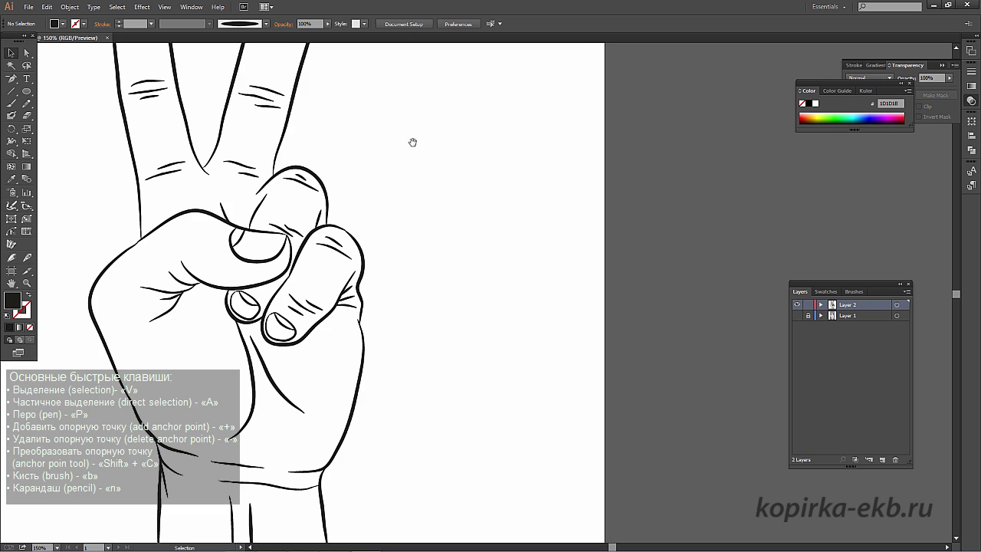
pyautogui.hotkey('ctrl', '-')
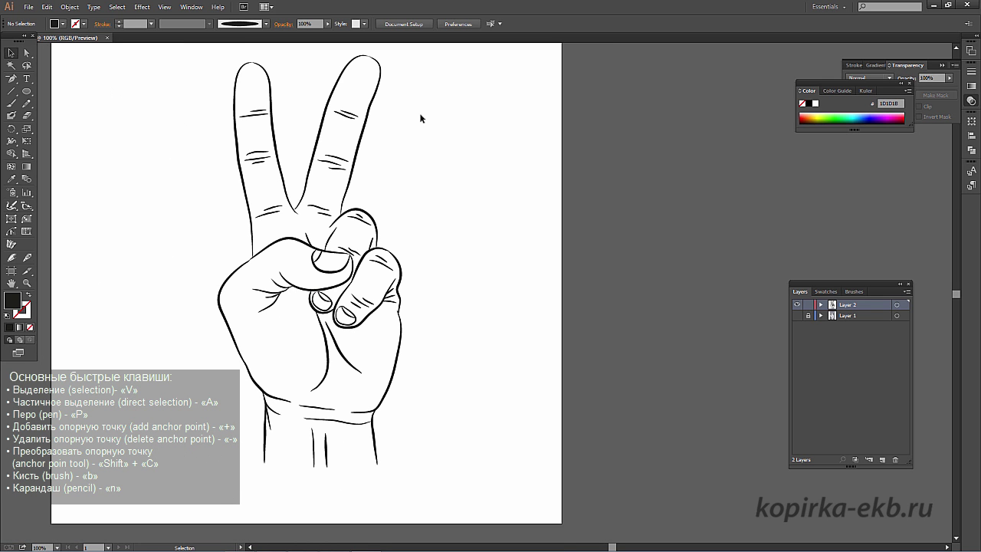
pyautogui.click(29, 105)
pyautogui.click(28, 295)
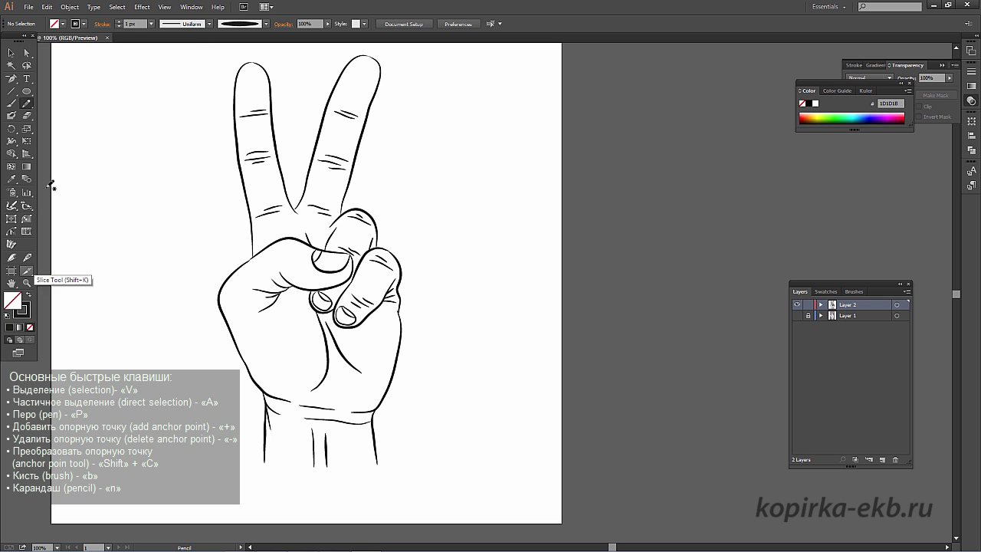
pyautogui.click(83, 26)
pyautogui.click(71, 40)
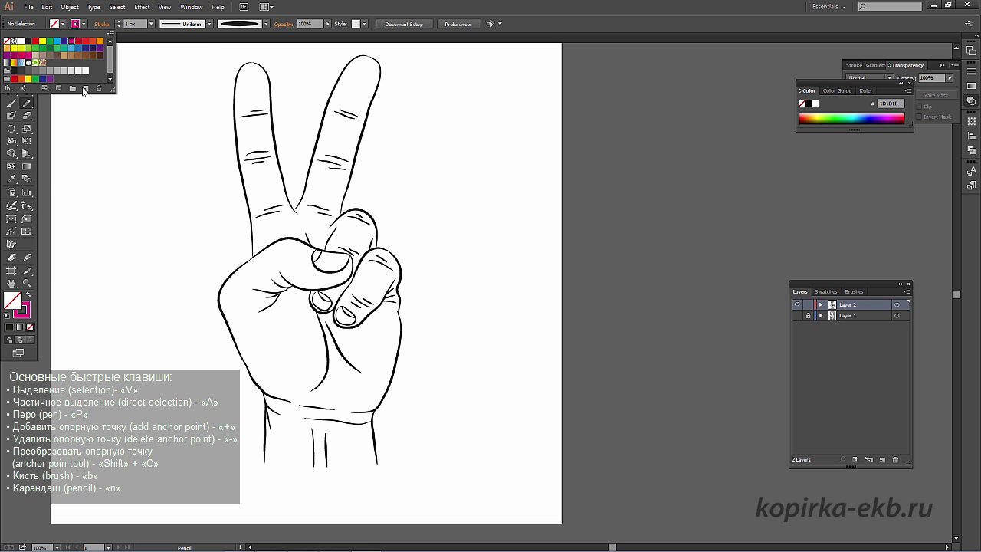
pyautogui.click(400, 6)
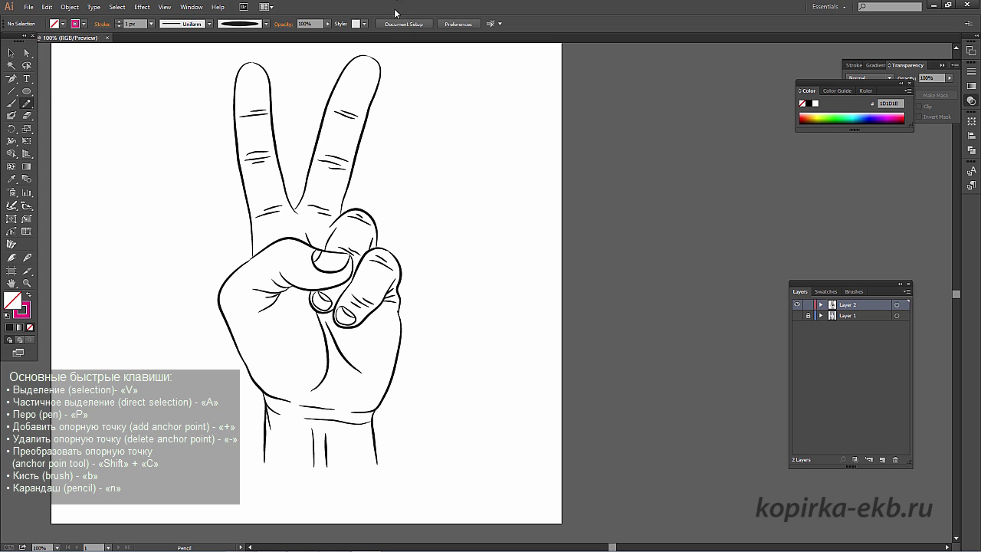
pyautogui.moveTo(253, 460); pyautogui.dragTo(404, 458)
# Select all artwork and set up the Live Paint Bucket with a cyan fill.
pyautogui.hotkey('ctrl', 'a')
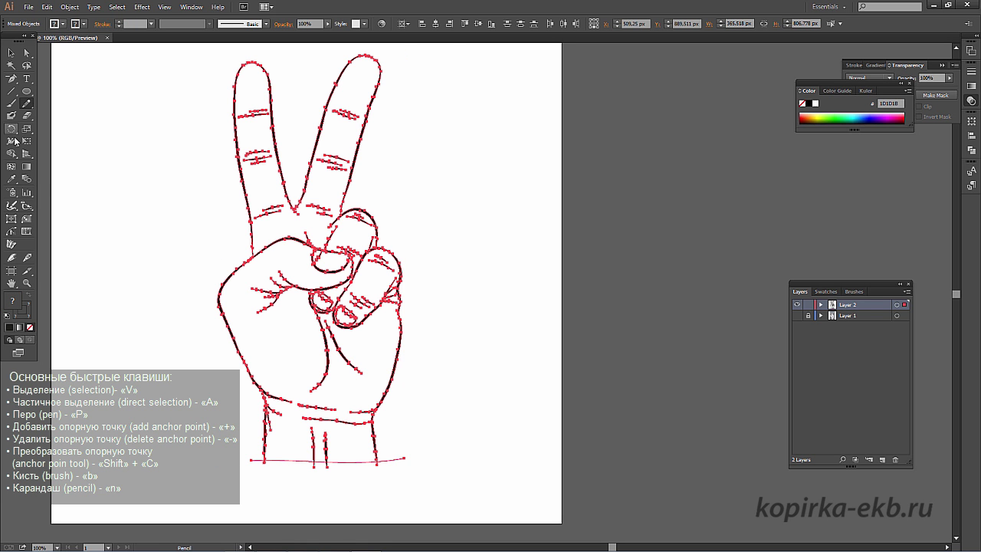
pyautogui.click(12, 156)
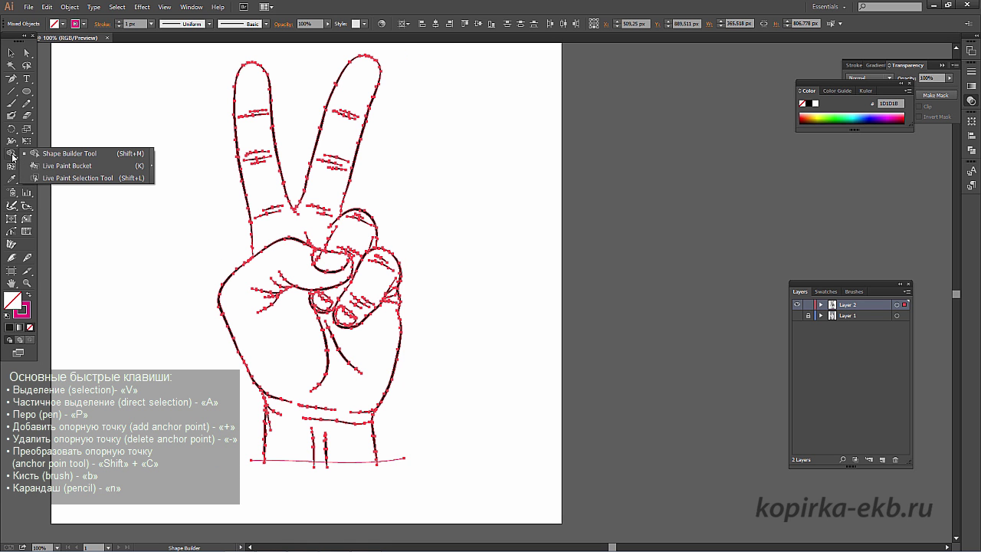
pyautogui.click(49, 171)
pyautogui.hotkey('shift', 'x')
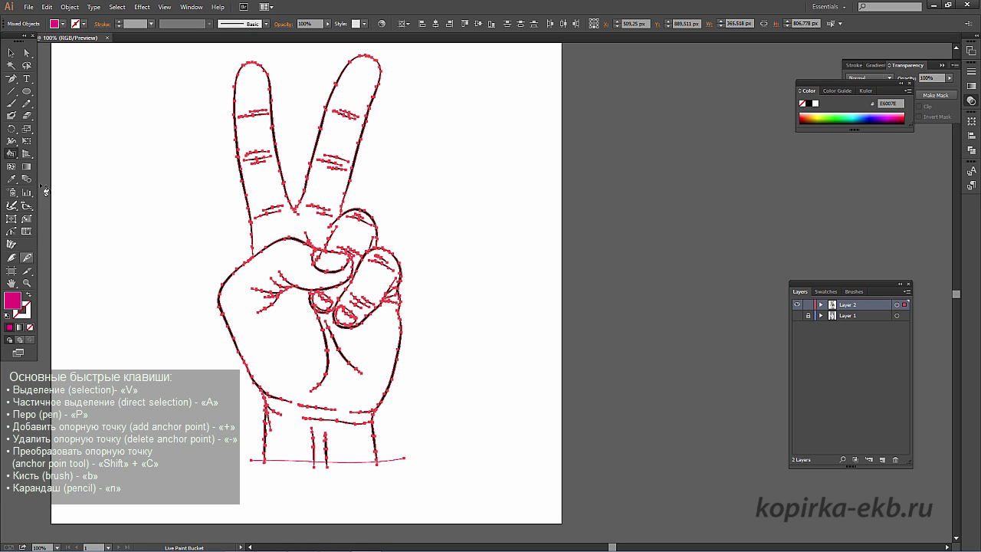
pyautogui.click(62, 24)
pyautogui.click(56, 41)
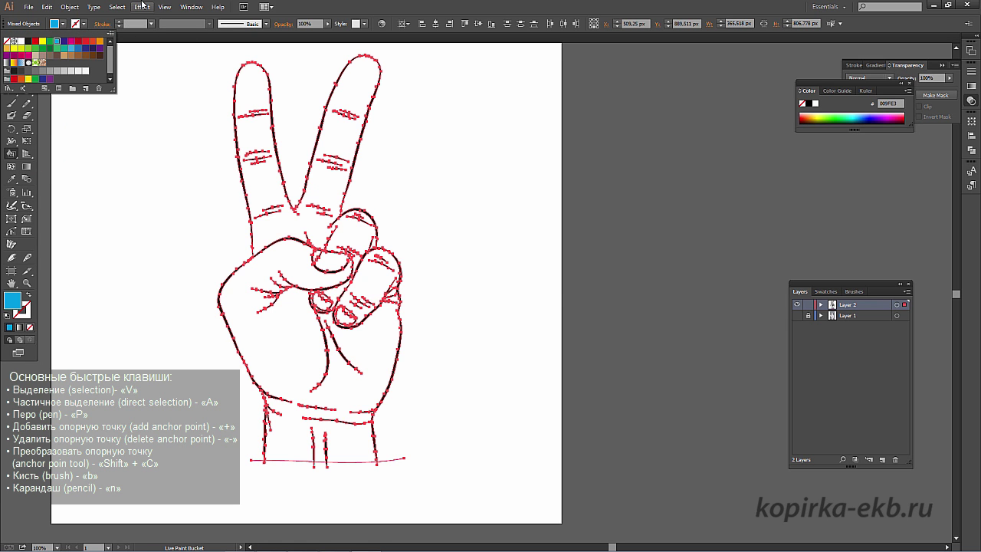
# Paint the hand, wrist, thumb tip and raised fingers cyan, then expand the Live Paint.
pyautogui.click(298, 442)
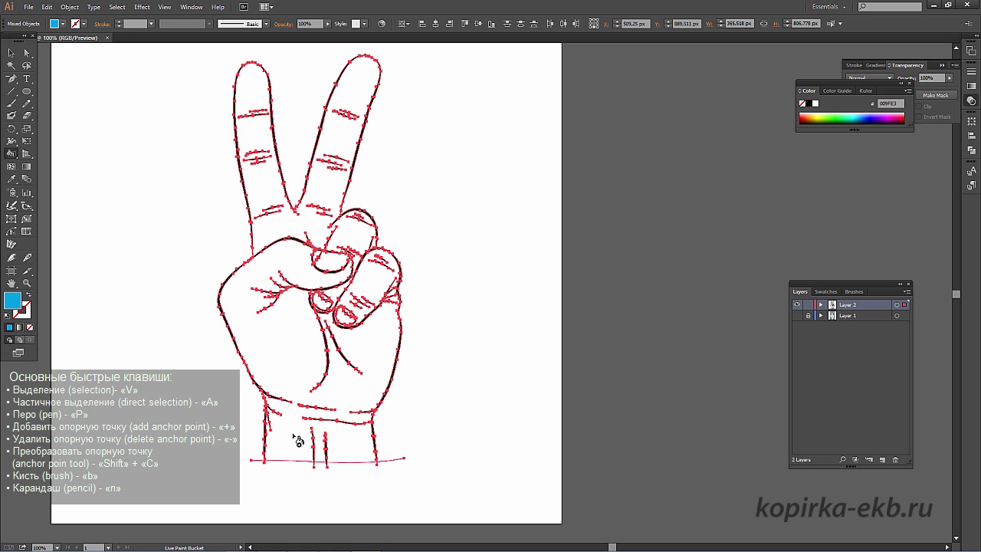
pyautogui.click(295, 437)
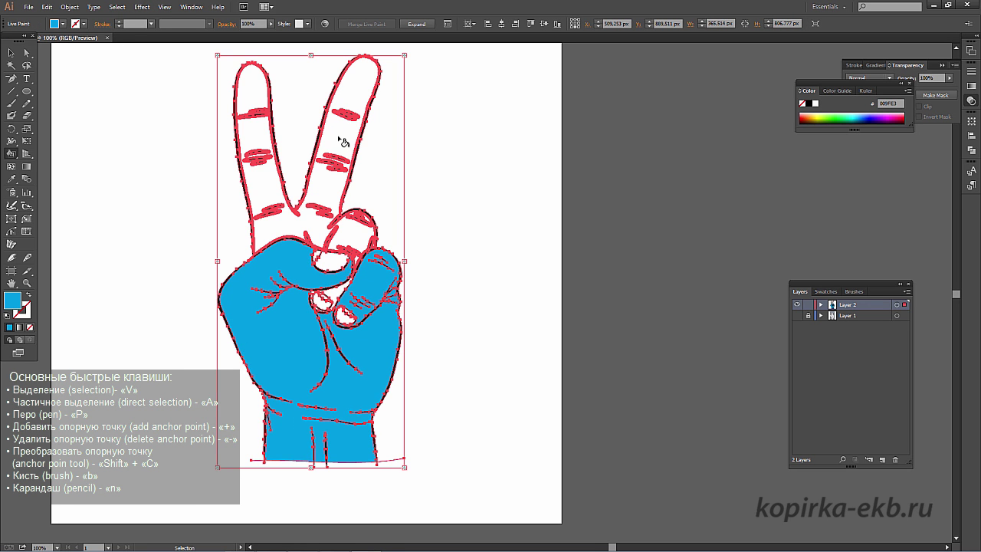
pyautogui.hotkey('ctrl', '+')
pyautogui.hotkey('ctrl', '+')
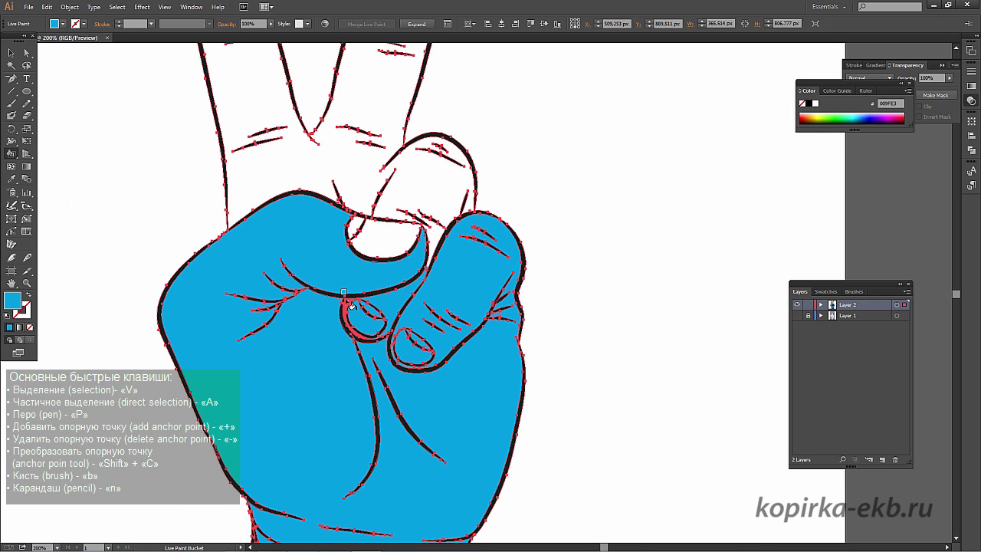
pyautogui.click(376, 242)
pyautogui.click(392, 184)
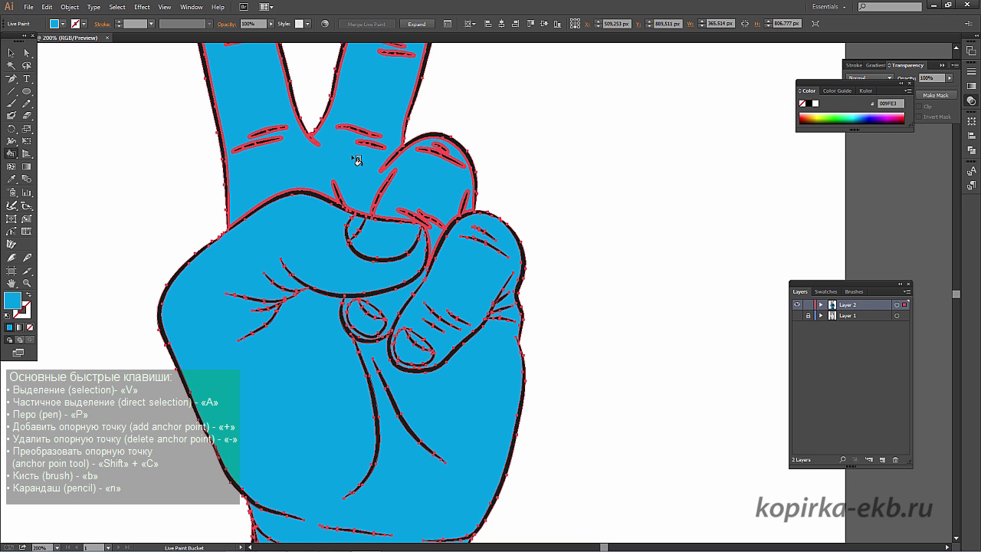
pyautogui.hotkey('ctrl', '1')
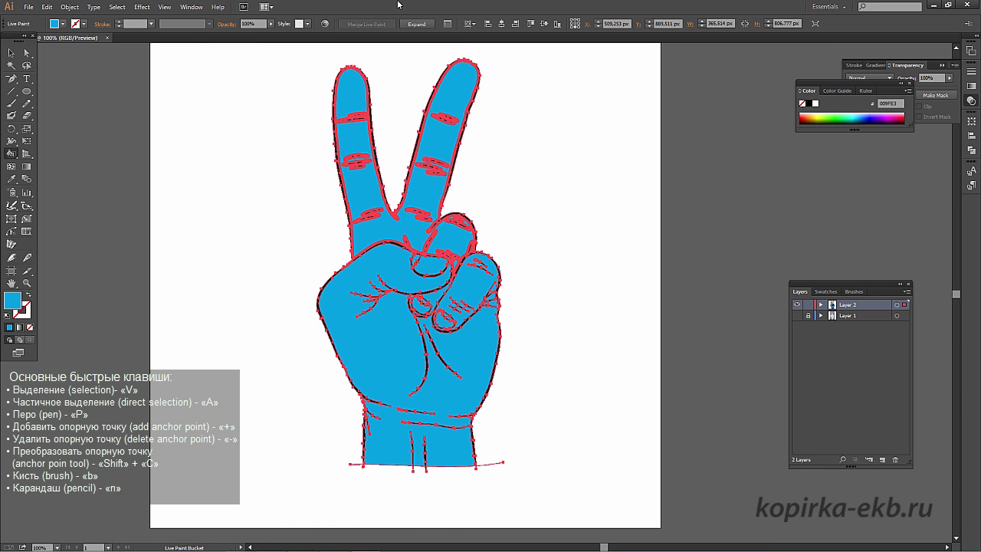
pyautogui.click(416, 23)
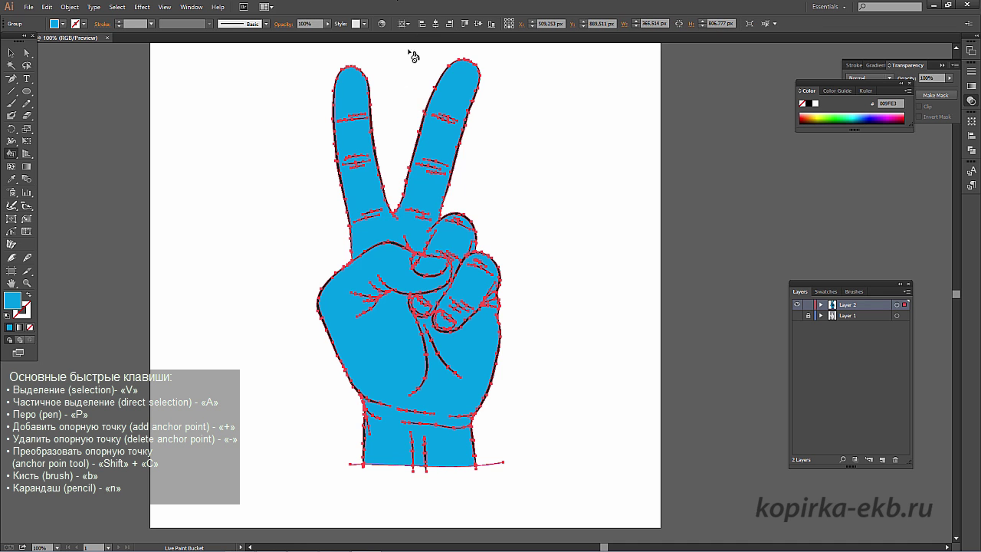
# Ungroup the expanded hand twice and clear the selection.
pyautogui.rightClick(355, 115)
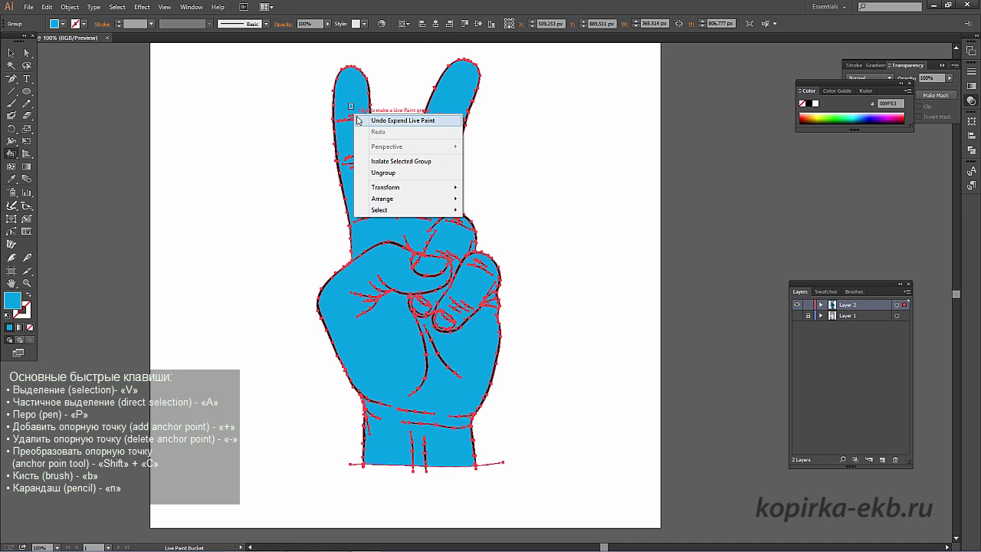
pyautogui.click(380, 174)
pyautogui.rightClick(345, 145)
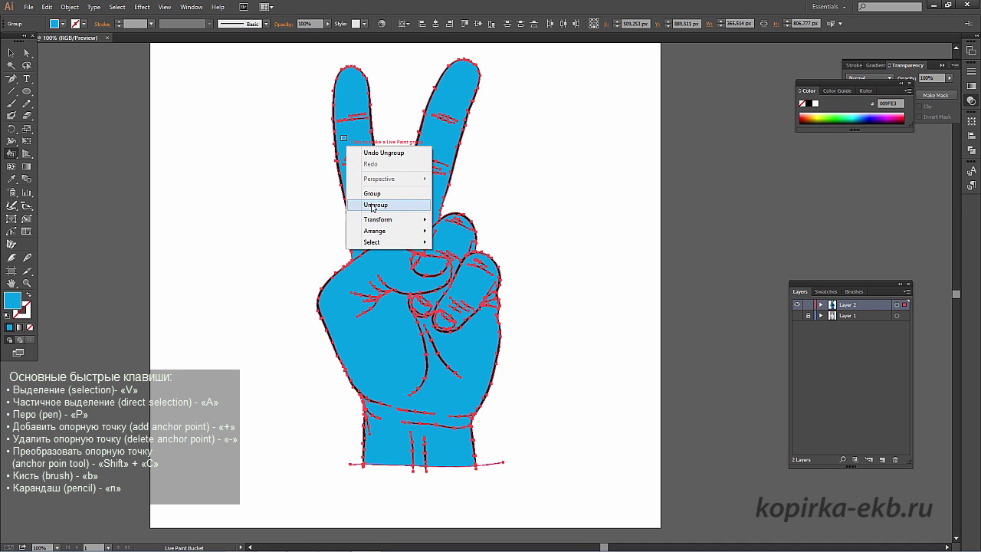
pyautogui.click(374, 206)
pyautogui.click(11, 53)
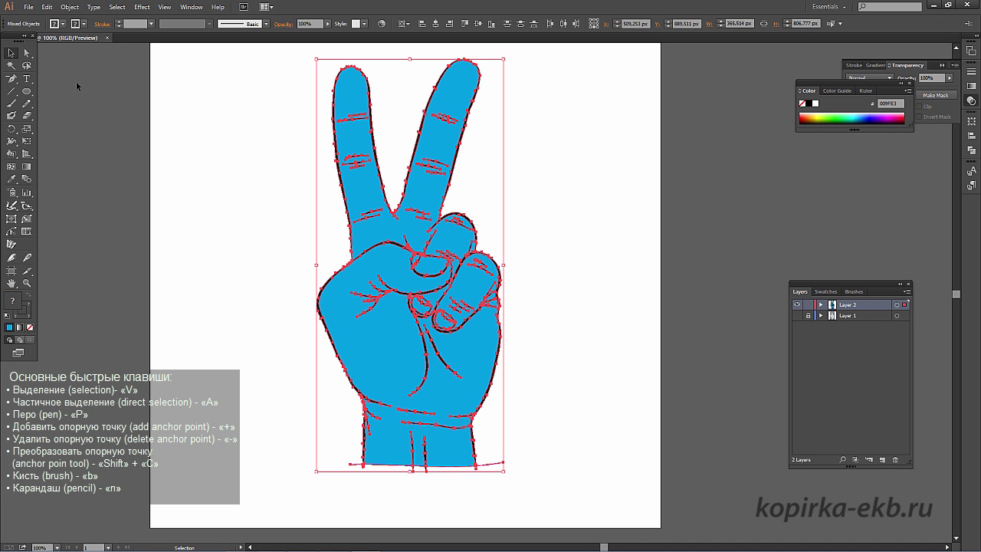
pyautogui.click(158, 131)
# Select the blue finger fill and every shape sharing the same fill colour.
pyautogui.press('a')
pyautogui.moveTo(368, 245); pyautogui.dragTo(332, 269)
pyautogui.hotkey('ctrl', 'z')
pyautogui.press('v')
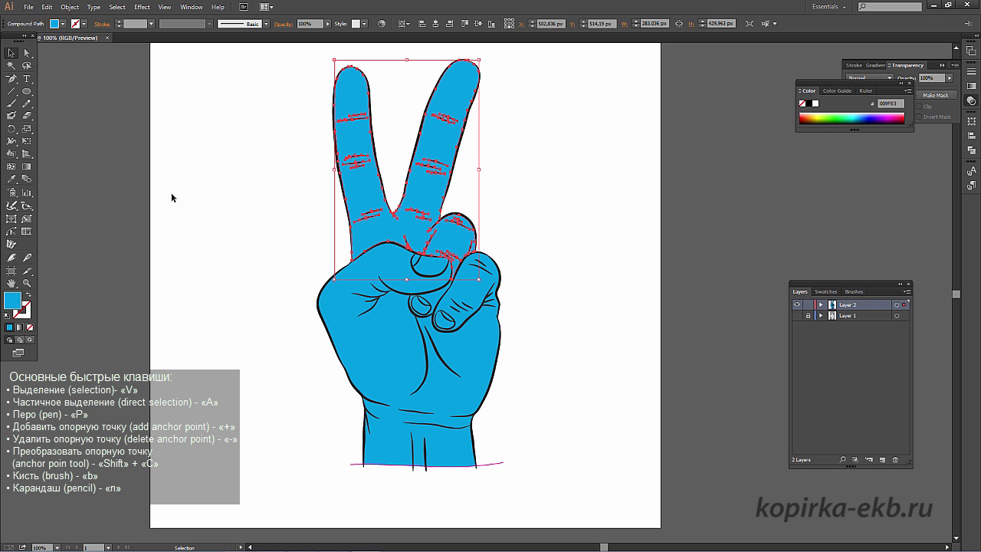
pyautogui.click(152, 131)
pyautogui.click(342, 90)
pyautogui.click(117, 7)
pyautogui.moveTo(146, 104)
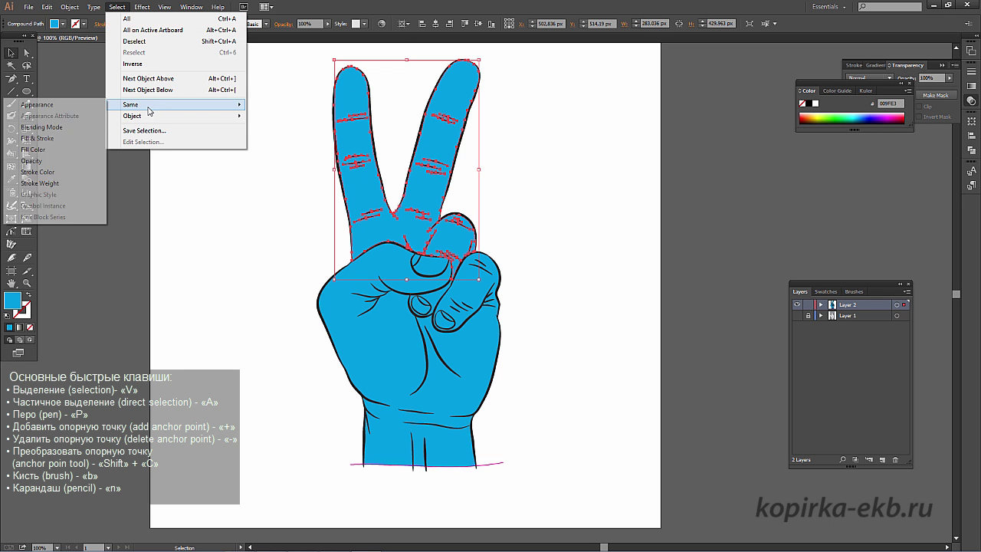
pyautogui.click(67, 137)
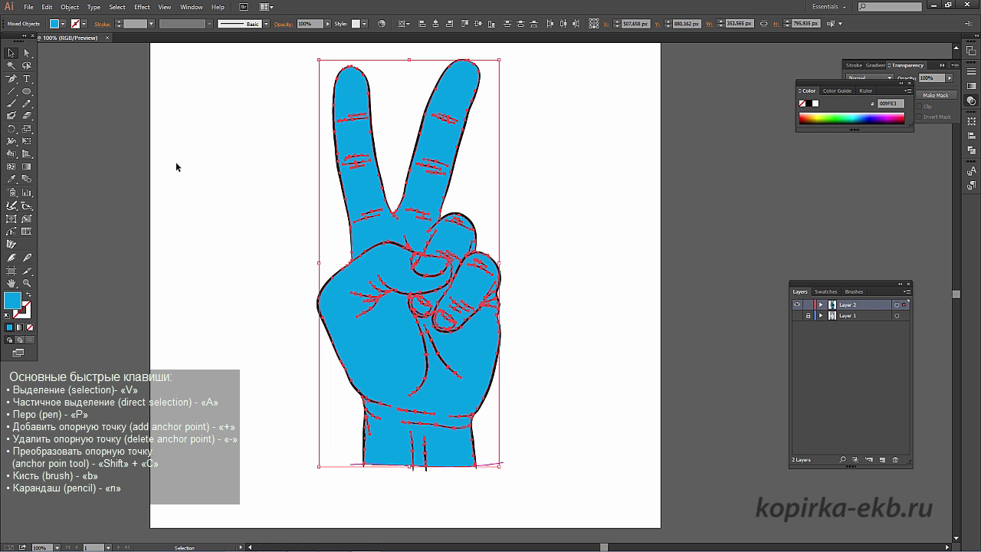
# Recolour the selected hand fill to light peach FFDBC2 in the Color Picker.
pyautogui.doubleClick(22, 290)
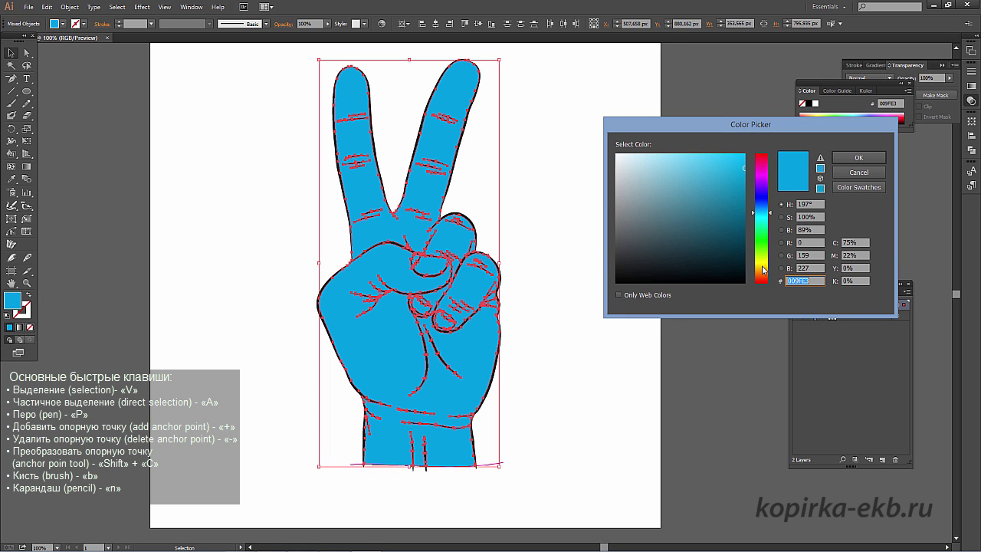
pyautogui.click(762, 267)
pyautogui.moveTo(772, 267); pyautogui.dragTo(772, 273)
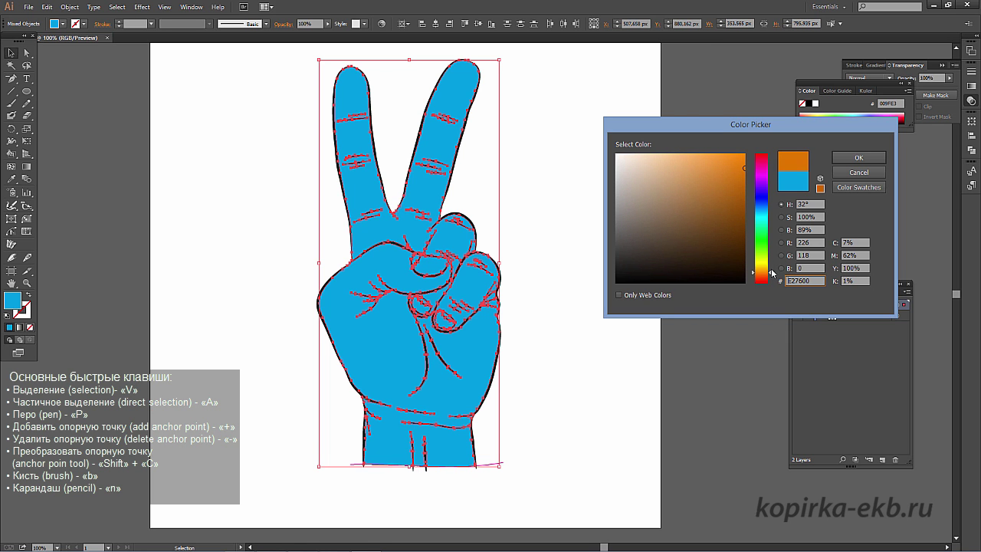
pyautogui.moveTo(667, 176); pyautogui.dragTo(646, 154)
pyautogui.click(772, 276)
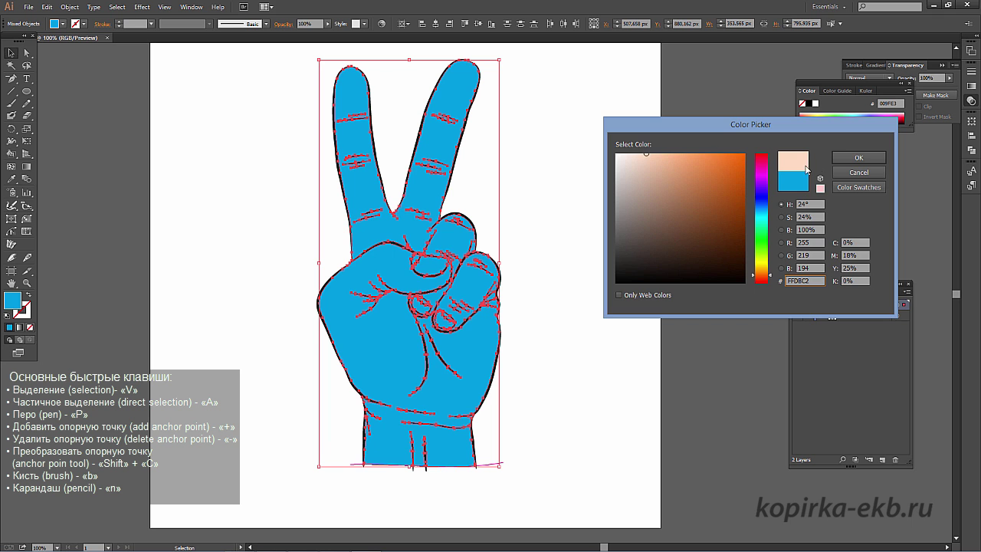
pyautogui.click(836, 159)
# Deselect, then delete the stray magenta line under the wrist.
pyautogui.click(712, 205)
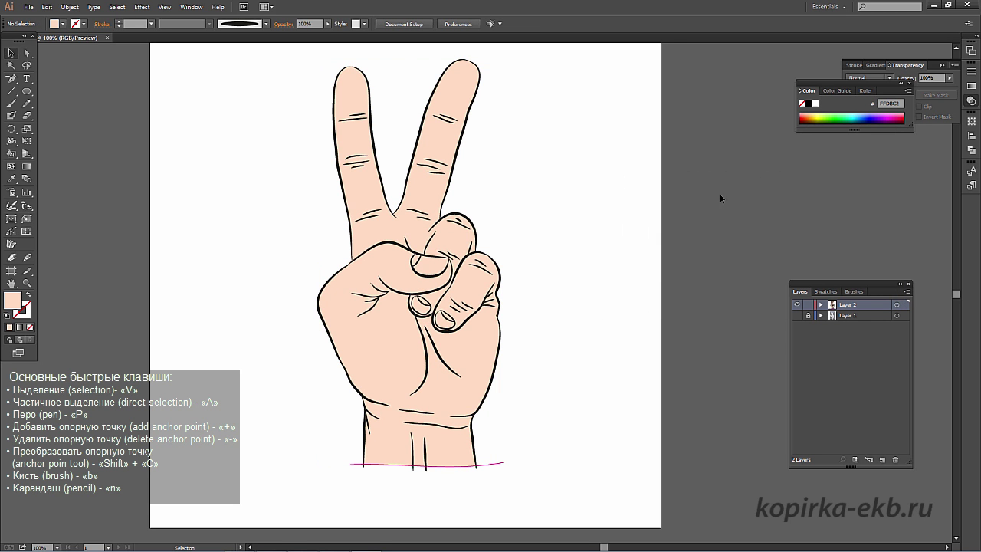
pyautogui.moveTo(591, 182); pyautogui.dragTo(470, 189)
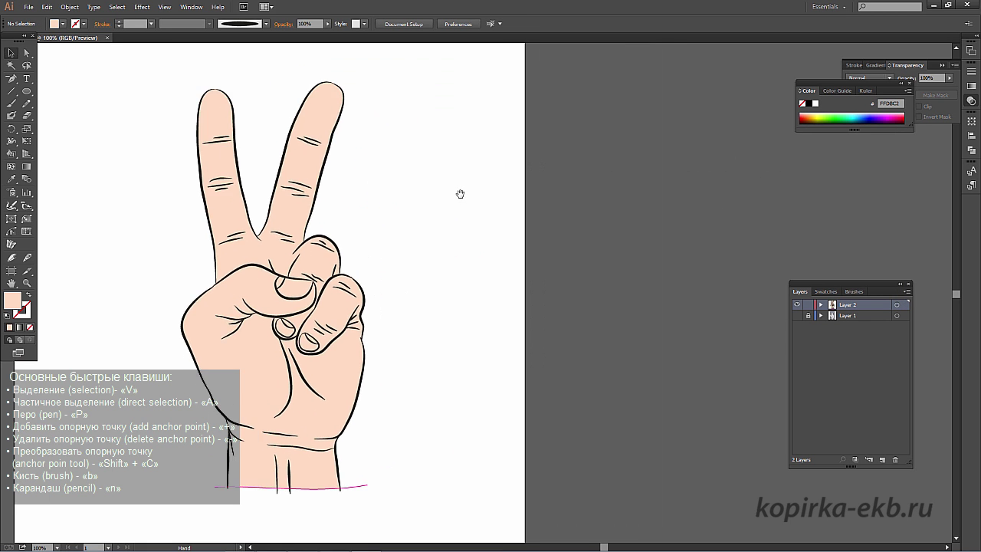
pyautogui.click(363, 487)
pyautogui.press('Delete')
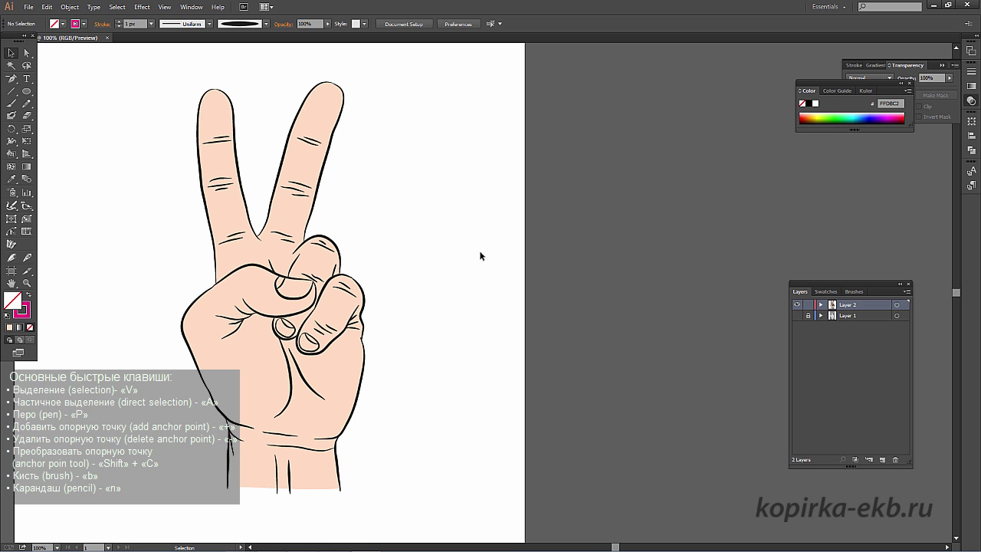
pyautogui.click(808, 306)
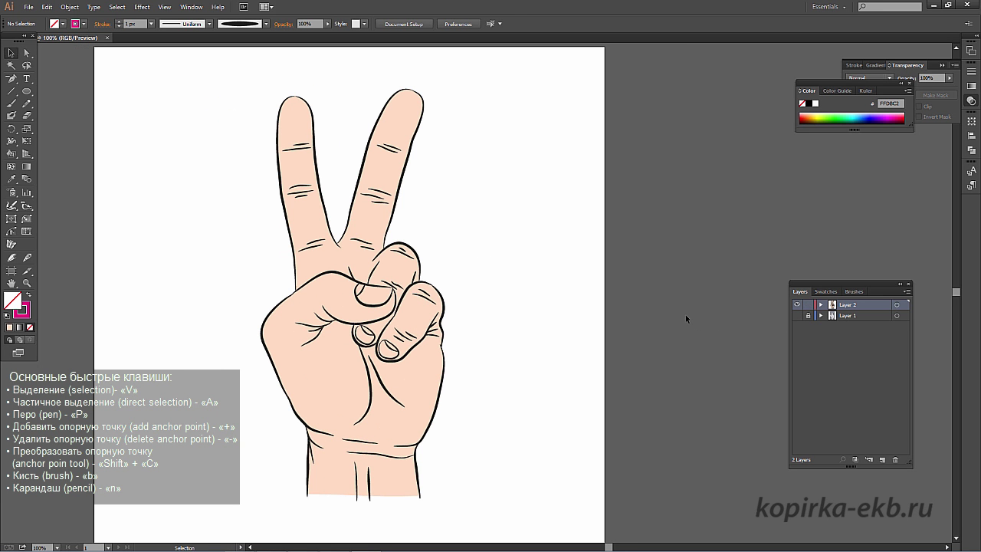
# Select all shapes with the peach fill and cut them from Layer 2.
pyautogui.click(389, 174)
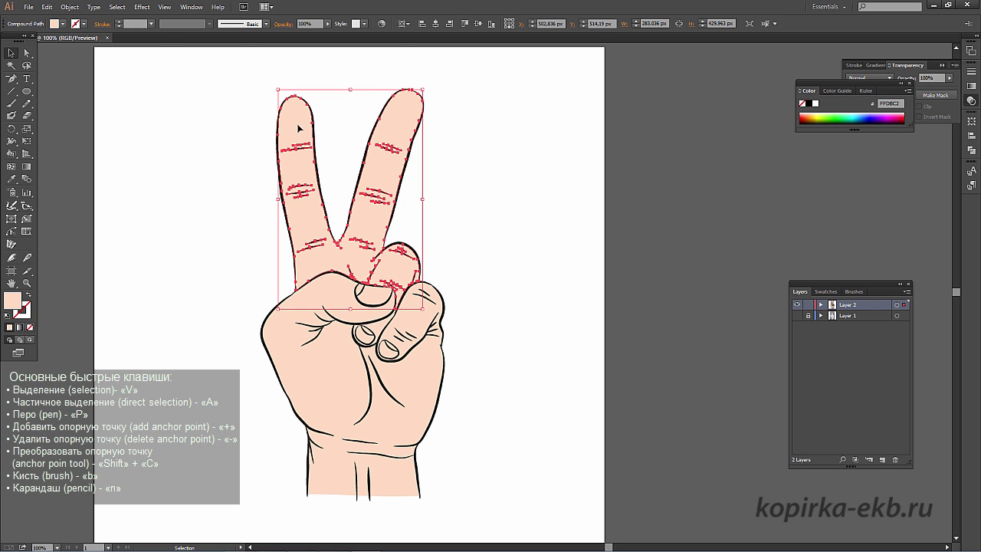
pyautogui.click(117, 7)
pyautogui.moveTo(132, 105)
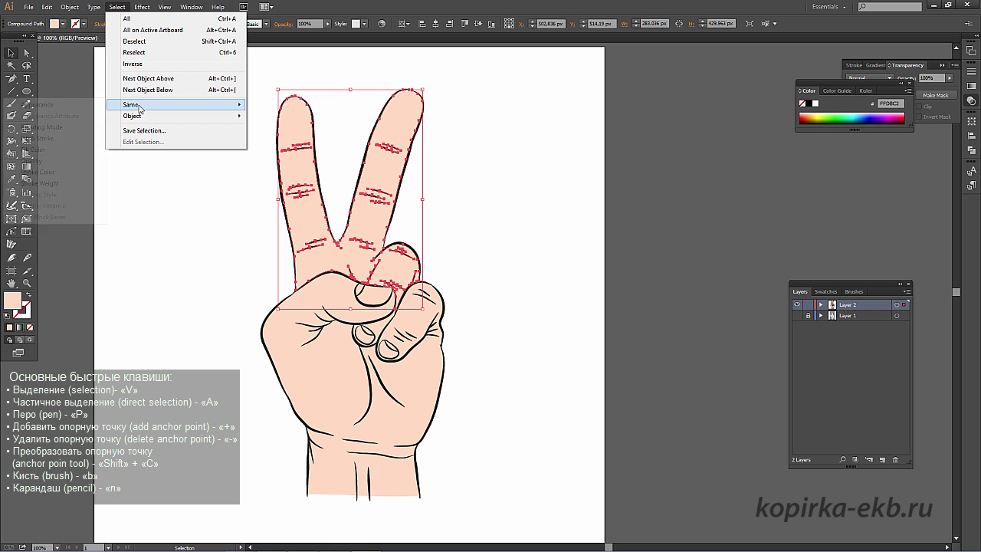
pyautogui.click(67, 138)
pyautogui.press('a')
pyautogui.press('v')
pyautogui.click(579, 383)
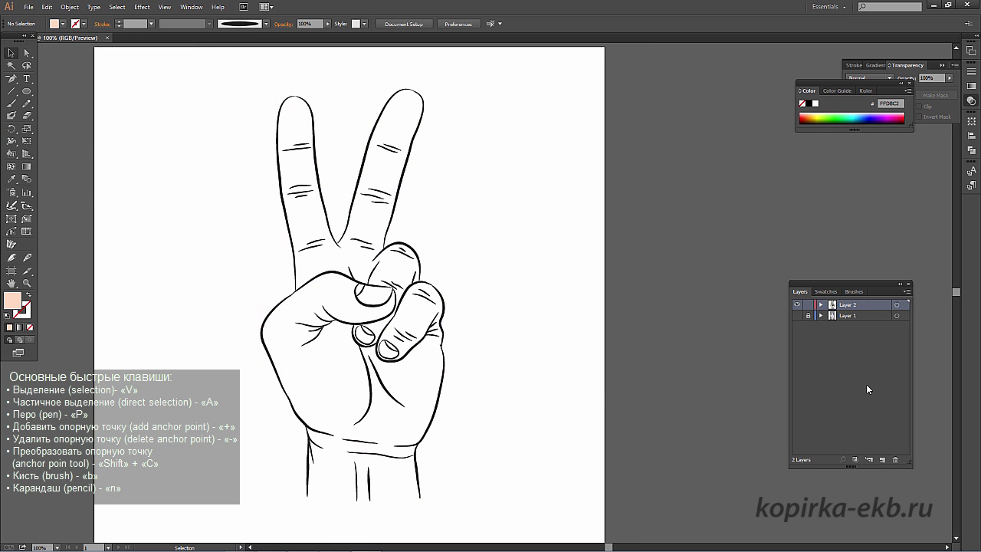
# Create Layer 3 below Layer 2, paste the peach fills in place, and lock the layers.
pyautogui.click(882, 460)
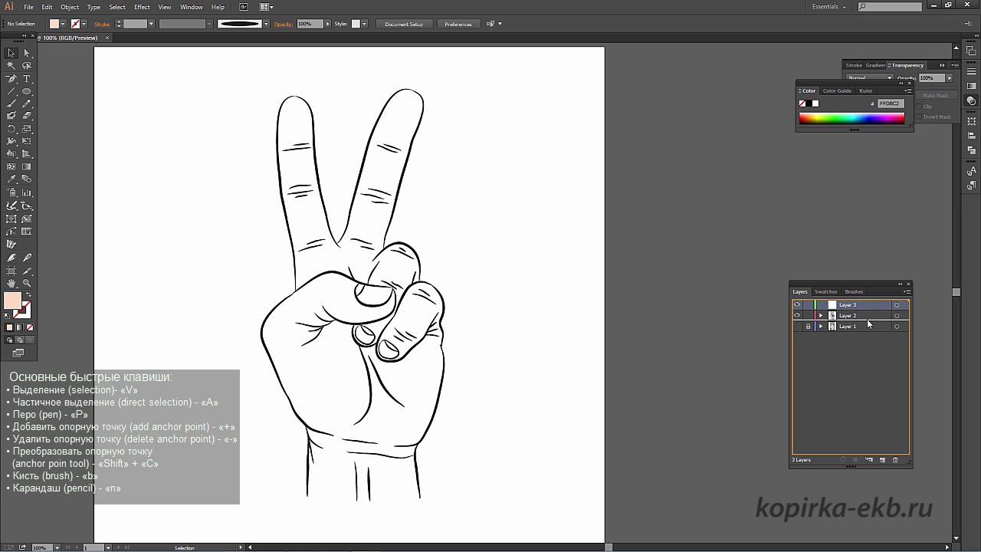
pyautogui.moveTo(867, 311); pyautogui.dragTo(868, 327)
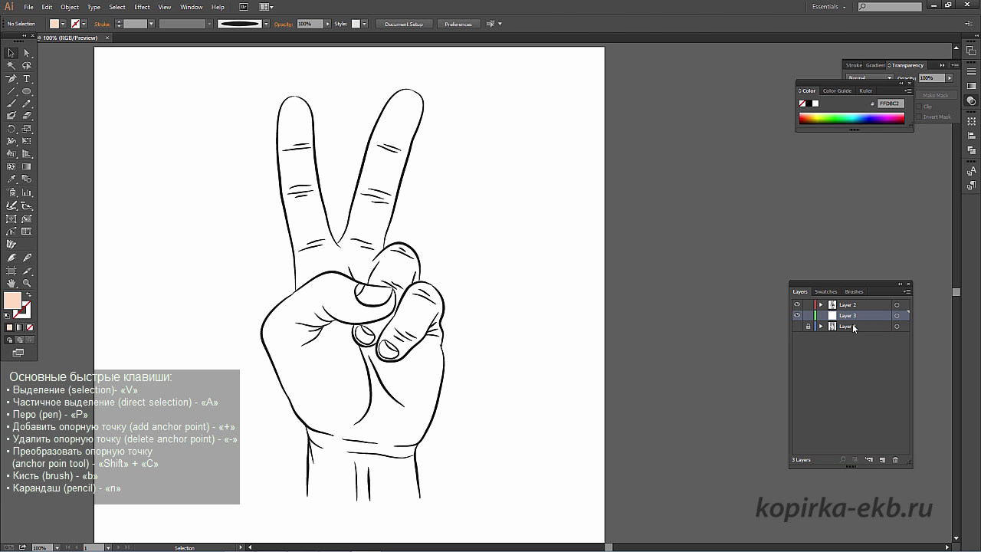
pyautogui.hotkey('ctrl', 'a')
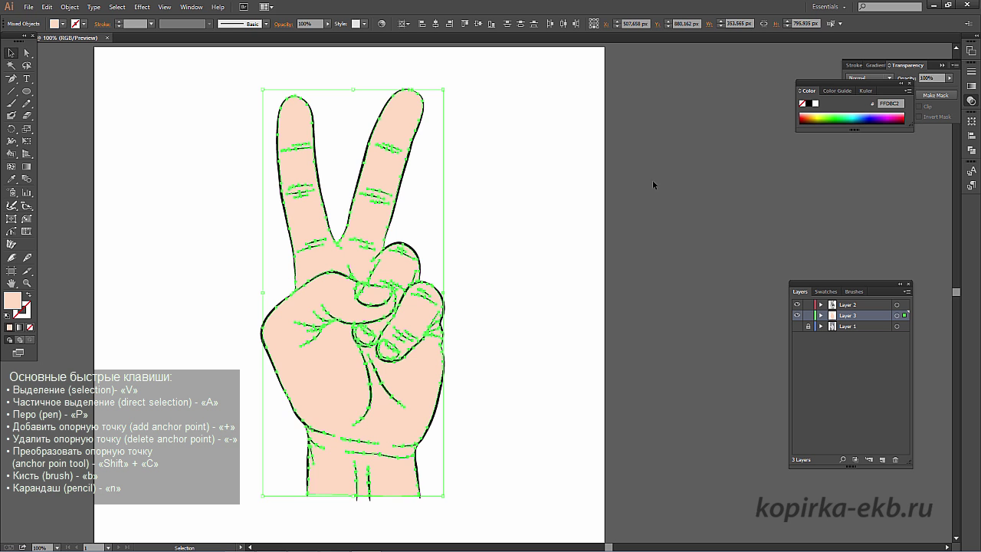
pyautogui.click(652, 186)
pyautogui.click(796, 305)
pyautogui.click(796, 305)
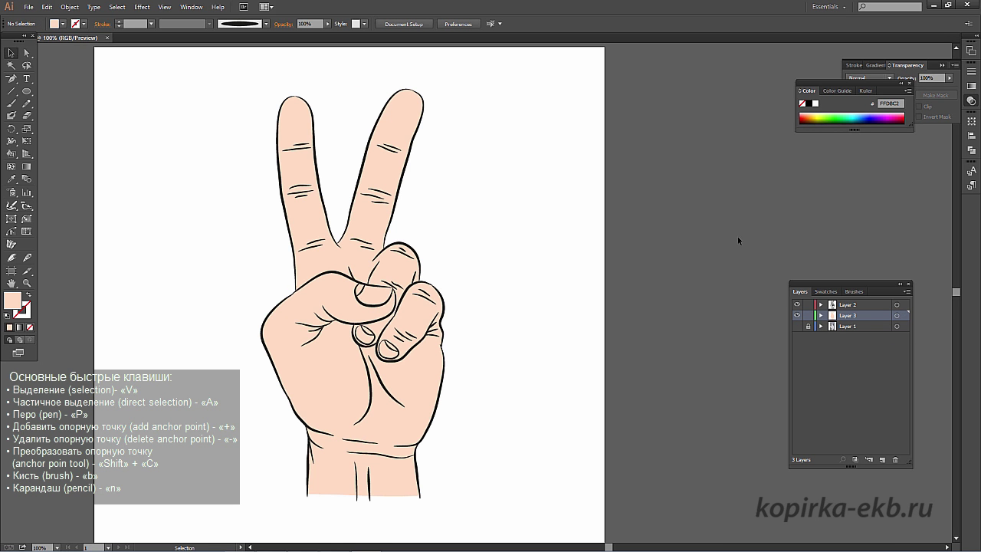
pyautogui.click(808, 306)
pyautogui.hotkey('ctrl', '+')
# Set up the Pencil with a CMYK Magenta stroke and no fill, and add a new Layer 4.
pyautogui.scroll(3, 248, 232)
pyautogui.hscroll(-5, 248, 232)
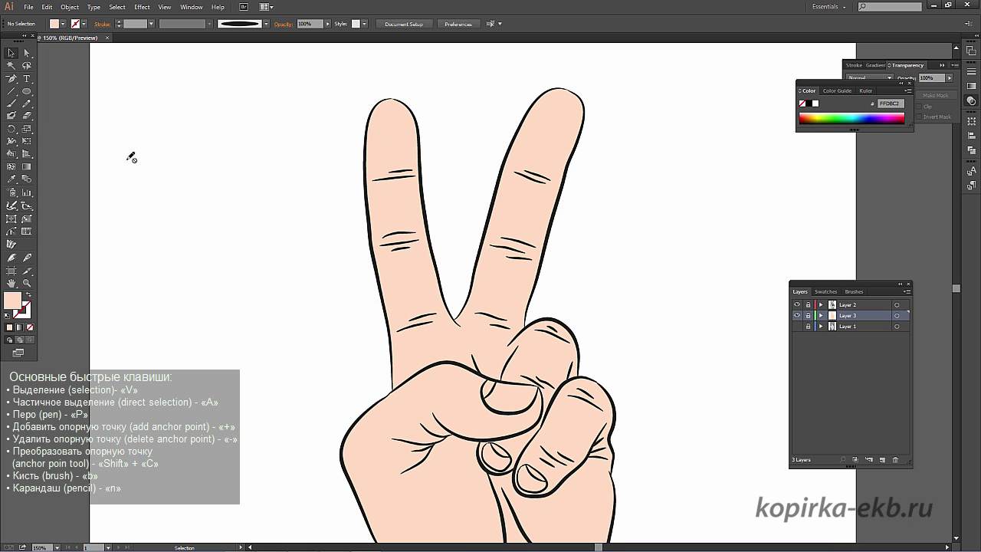
pyautogui.click(27, 104)
pyautogui.click(26, 295)
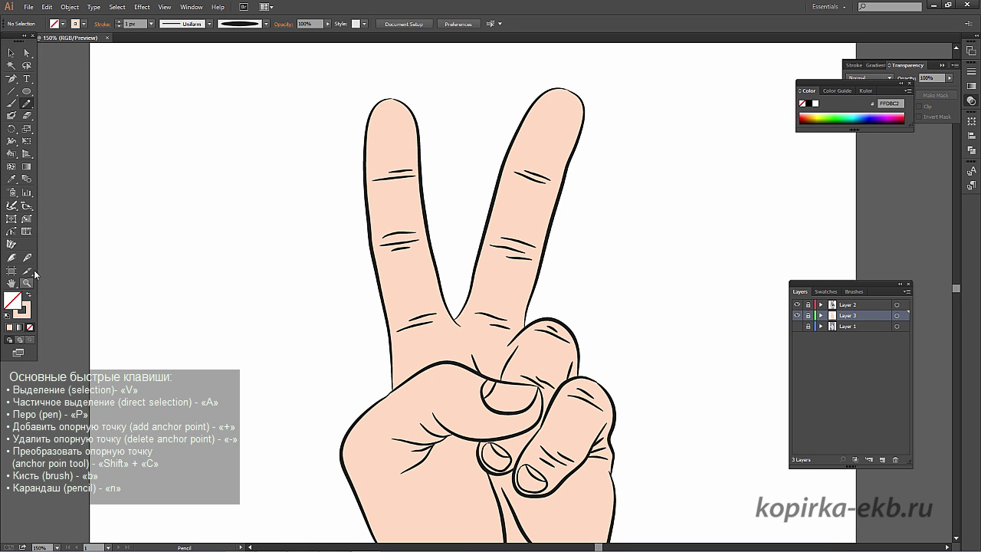
pyautogui.click(78, 24)
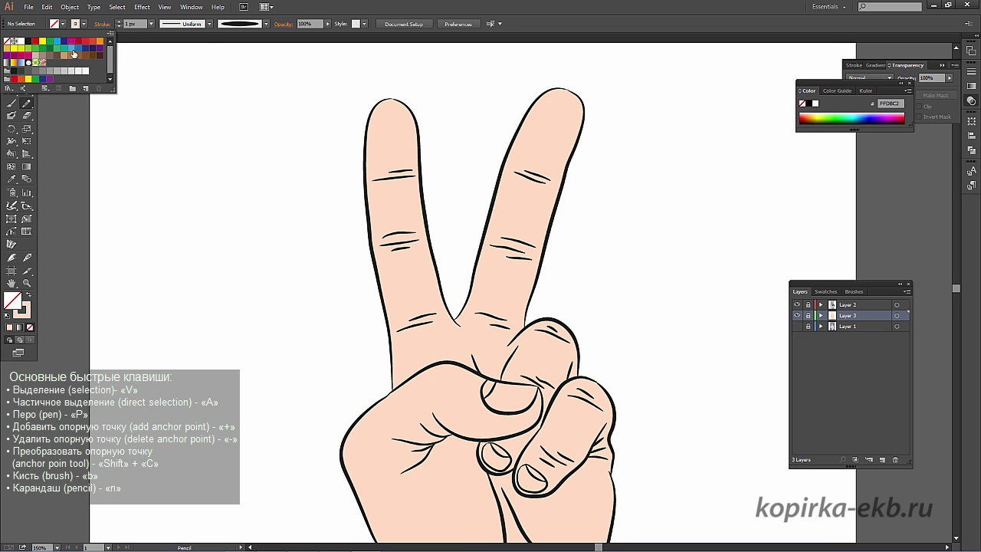
pyautogui.click(72, 42)
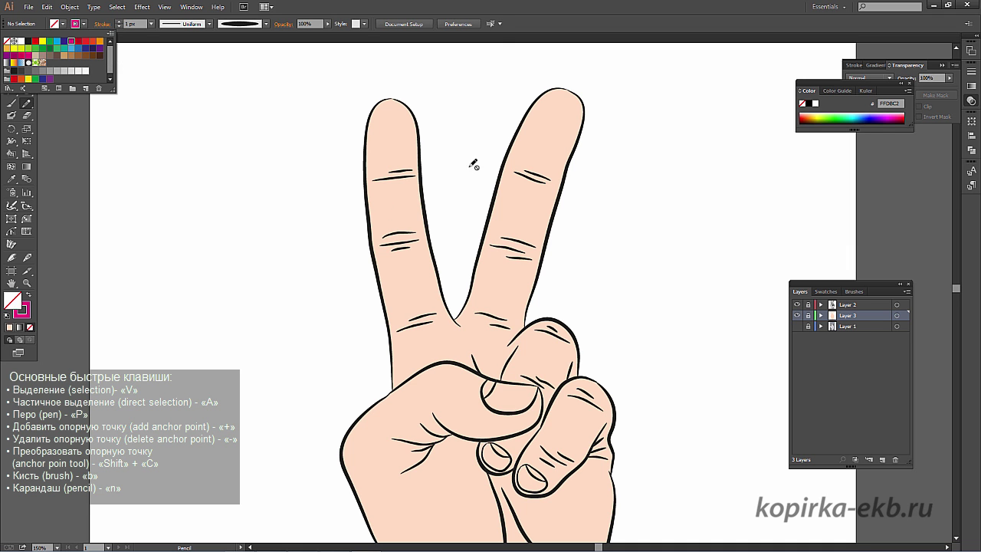
pyautogui.moveTo(399, 365)
pyautogui.mouseDown()
pyautogui.moveTo(391, 222)
pyautogui.moveTo(378, 206)
pyautogui.mouseUp()
pyautogui.hotkey('ctrl', '+')
pyautogui.hotkey('ctrl', '+')
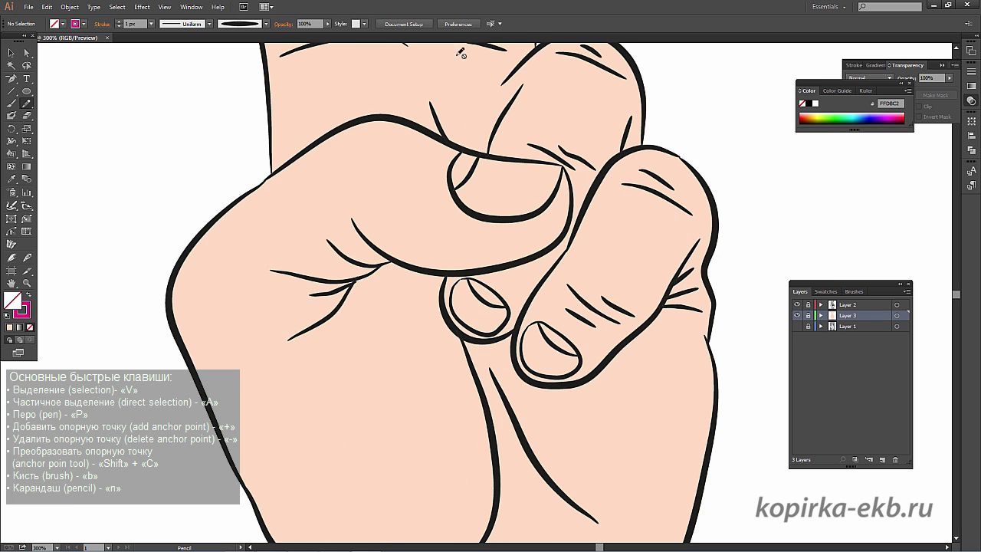
pyautogui.moveTo(283, 269); pyautogui.dragTo(381, 265)
pyautogui.click(848, 306)
pyautogui.click(883, 460)
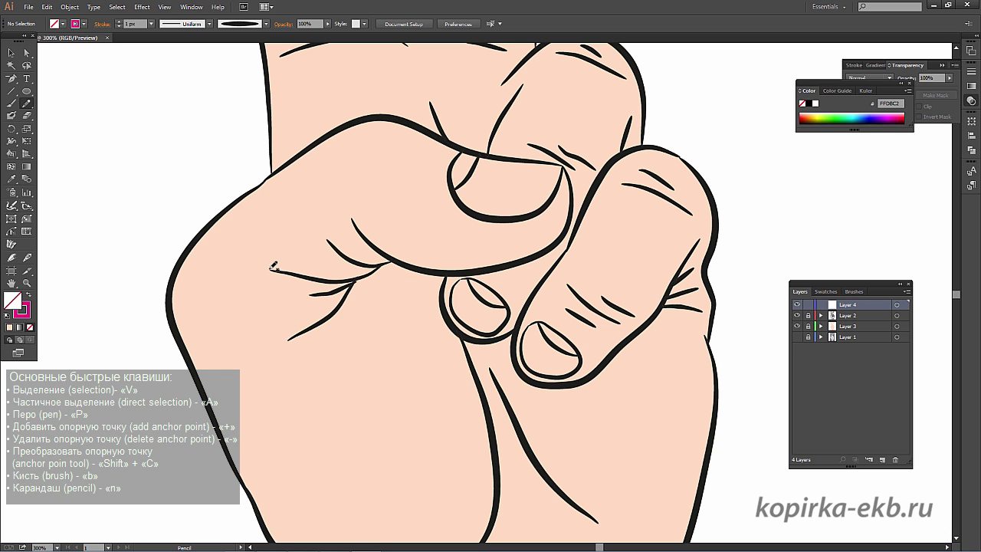
# Trace magenta shadow lines across the fist, thumb crease, palm, wrist and forearm.
pyautogui.moveTo(286, 269)
pyautogui.mouseDown()
pyautogui.moveTo(321, 262)
pyautogui.moveTo(352, 220)
pyautogui.moveTo(556, 207)
pyautogui.moveTo(571, 177)
pyautogui.moveTo(644, 145)
pyautogui.mouseUp()
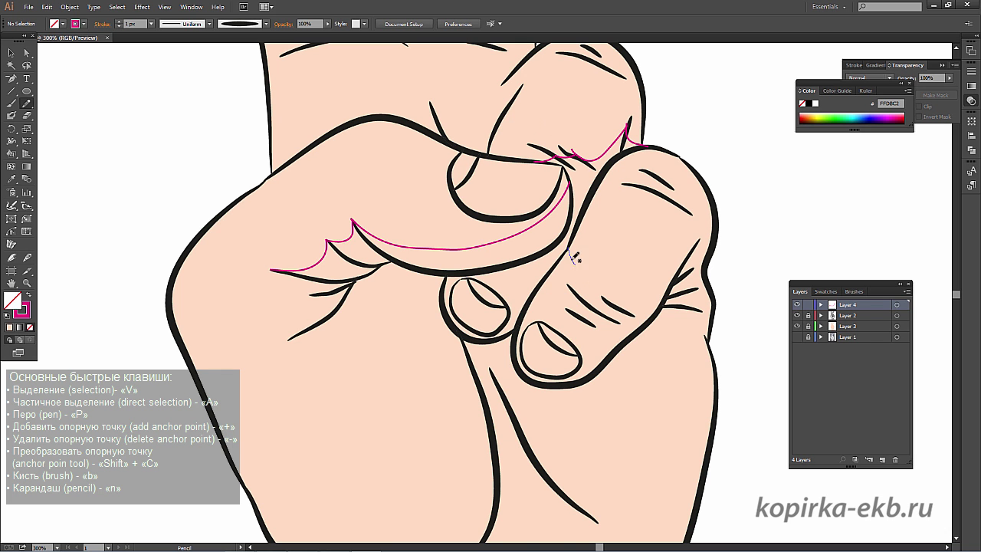
pyautogui.moveTo(571, 259); pyautogui.dragTo(721, 219)
pyautogui.moveTo(496, 396); pyautogui.dragTo(574, 236)
pyautogui.moveTo(347, 108)
pyautogui.mouseDown()
pyautogui.moveTo(380, 156)
pyautogui.moveTo(365, 175)
pyautogui.moveTo(521, 414)
pyautogui.mouseUp()
pyautogui.moveTo(366, 177)
pyautogui.mouseDown()
pyautogui.moveTo(521, 411)
pyautogui.moveTo(790, 159)
pyautogui.mouseUp()
pyautogui.moveTo(370, 382); pyautogui.dragTo(398, 270)
pyautogui.moveTo(362, 244)
pyautogui.mouseDown()
pyautogui.moveTo(466, 325)
pyautogui.moveTo(457, 368)
pyautogui.moveTo(429, 398)
pyautogui.moveTo(408, 491)
pyautogui.mouseUp()
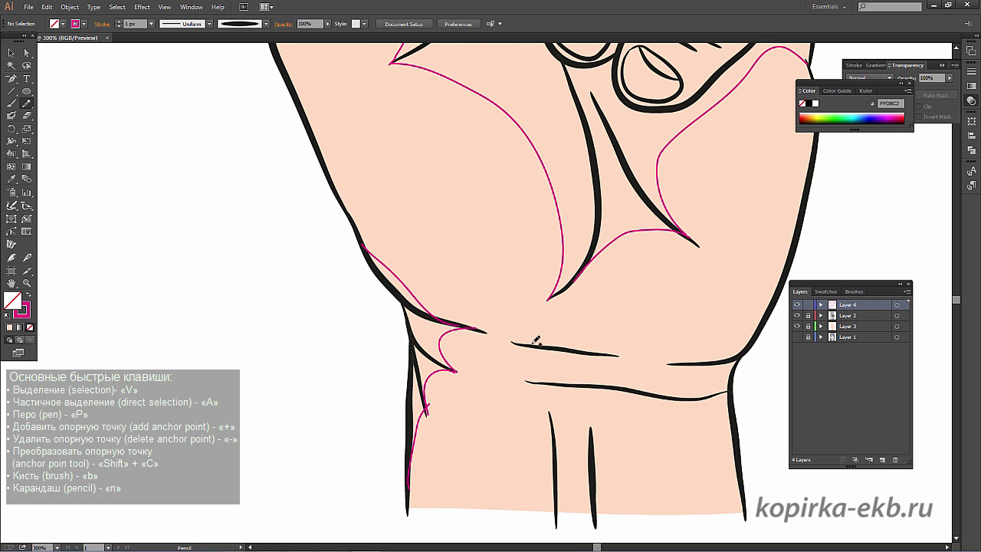
pyautogui.moveTo(537, 341); pyautogui.dragTo(343, 322)
pyautogui.moveTo(475, 345); pyautogui.dragTo(529, 374)
pyautogui.moveTo(468, 378)
pyautogui.mouseDown()
pyautogui.moveTo(530, 372)
pyautogui.moveTo(546, 454)
pyautogui.mouseUp()
pyautogui.moveTo(355, 396); pyautogui.dragTo(363, 497)
pyautogui.moveTo(398, 419)
pyautogui.mouseDown()
pyautogui.moveTo(407, 438)
pyautogui.moveTo(402, 500)
pyautogui.mouseUp()
pyautogui.moveTo(343, 364); pyautogui.dragTo(388, 373)
pyautogui.moveTo(383, 333); pyautogui.dragTo(322, 325)
pyautogui.scroll(10, 385, 322)
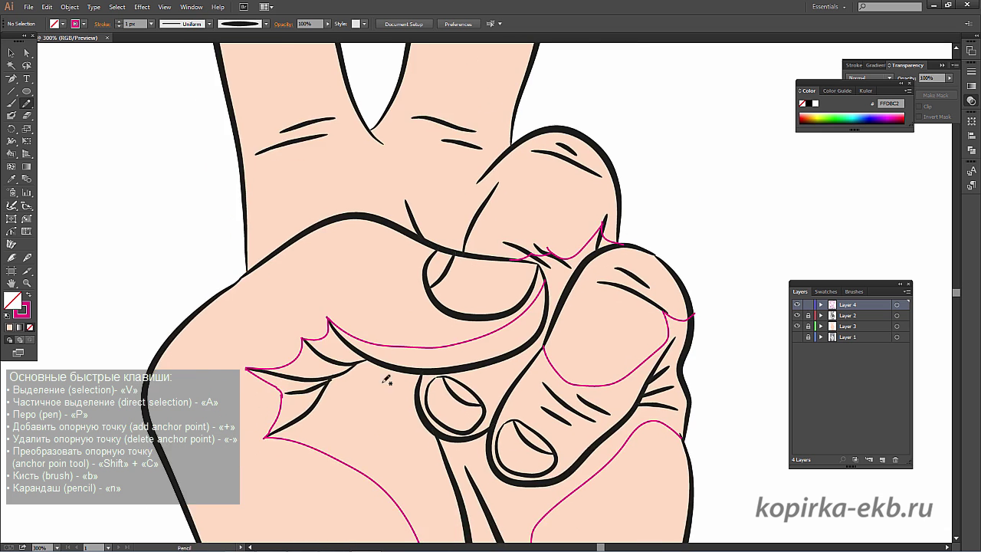
pyautogui.scroll(5, 385, 379)
# Trace magenta shadow lines along the knuckle, fingertip and creases between the fingers.
pyautogui.moveTo(402, 287); pyautogui.dragTo(460, 320)
pyautogui.moveTo(530, 235); pyautogui.dragTo(596, 259)
pyautogui.moveTo(550, 227); pyautogui.dragTo(568, 235)
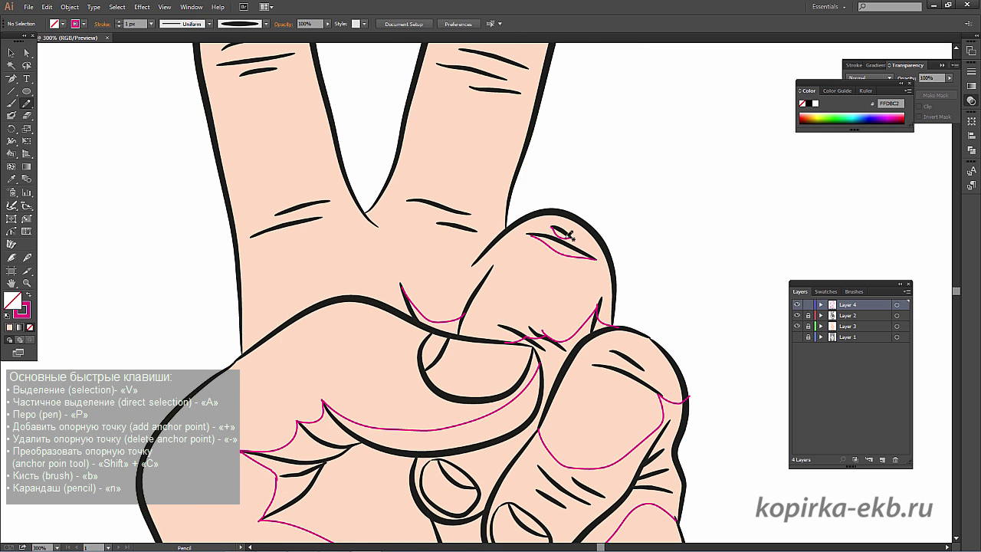
pyautogui.moveTo(439, 222); pyautogui.dragTo(474, 231)
pyautogui.moveTo(408, 201); pyautogui.dragTo(469, 214)
pyautogui.moveTo(317, 218); pyautogui.dragTo(266, 231)
# Outline the remaining left, right and fingertip finger creases in magenta.
pyautogui.scroll(10, 276, 218)
pyautogui.moveTo(328, 202)
pyautogui.mouseDown()
pyautogui.moveTo(269, 227)
pyautogui.moveTo(316, 213)
pyautogui.mouseUp()
pyautogui.moveTo(250, 195); pyautogui.dragTo(313, 188)
pyautogui.scroll(9, 276, 207)
pyautogui.moveTo(245, 224); pyautogui.dragTo(321, 214)
pyautogui.moveTo(274, 209); pyautogui.dragTo(320, 201)
pyautogui.moveTo(527, 207); pyautogui.dragTo(595, 222)
pyautogui.moveTo(503, 337); pyautogui.dragTo(568, 357)
pyautogui.moveTo(488, 353); pyautogui.dragTo(561, 383)
pyautogui.hotkey('ctrl', '-')
pyautogui.hotkey('ctrl', '-')
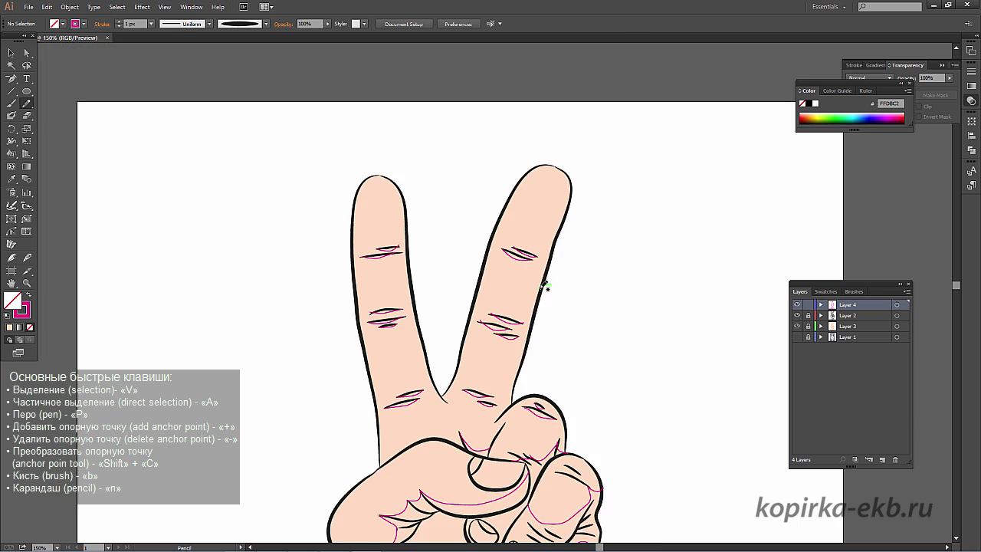
pyautogui.scroll(-9, 544, 285)
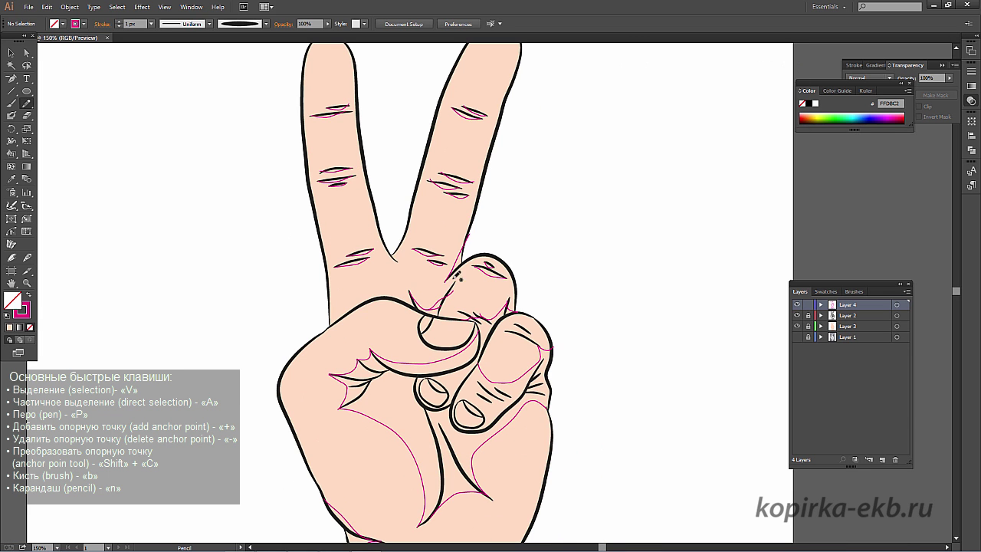
pyautogui.scroll(-7, 330, 319)
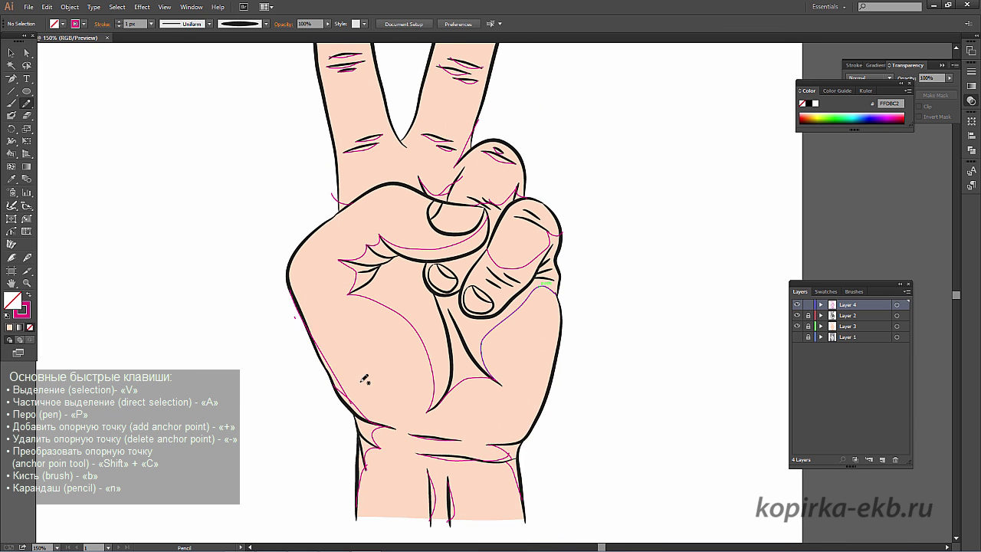
pyautogui.hotkey('ctrl', '-')
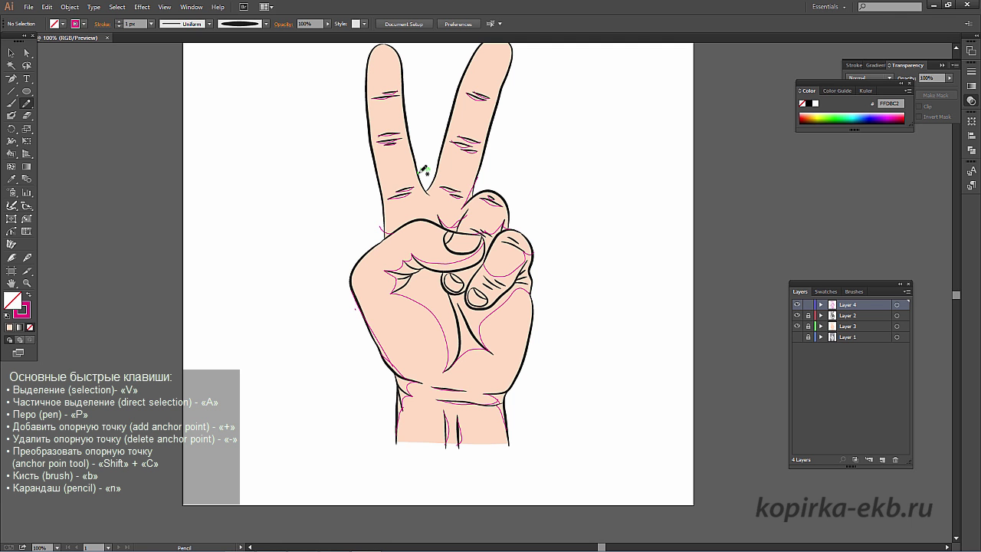
pyautogui.hotkey('ctrl', '+')
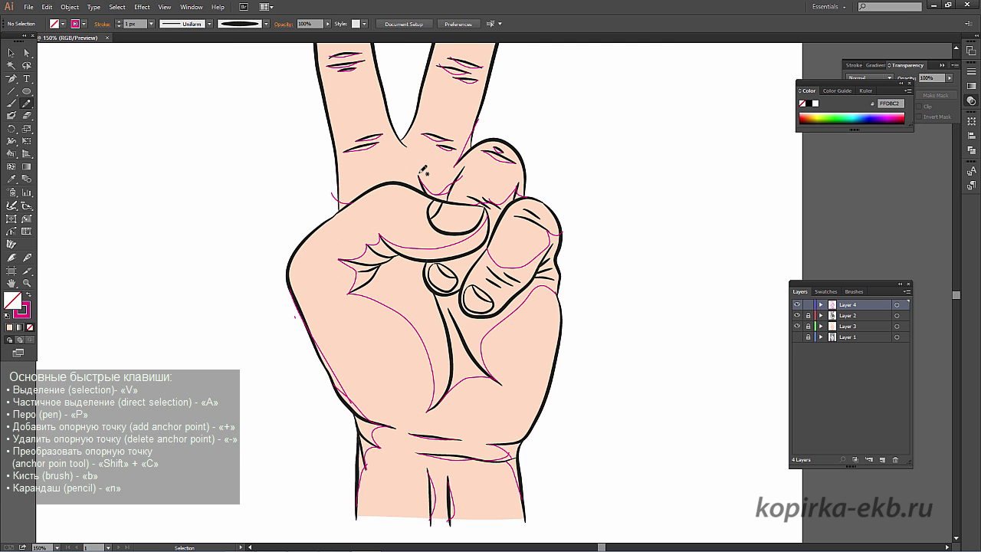
# Set up the Paintbrush with a black stroke, no fill and 0.3 px weight.
pyautogui.moveTo(431, 176); pyautogui.dragTo(354, 227)
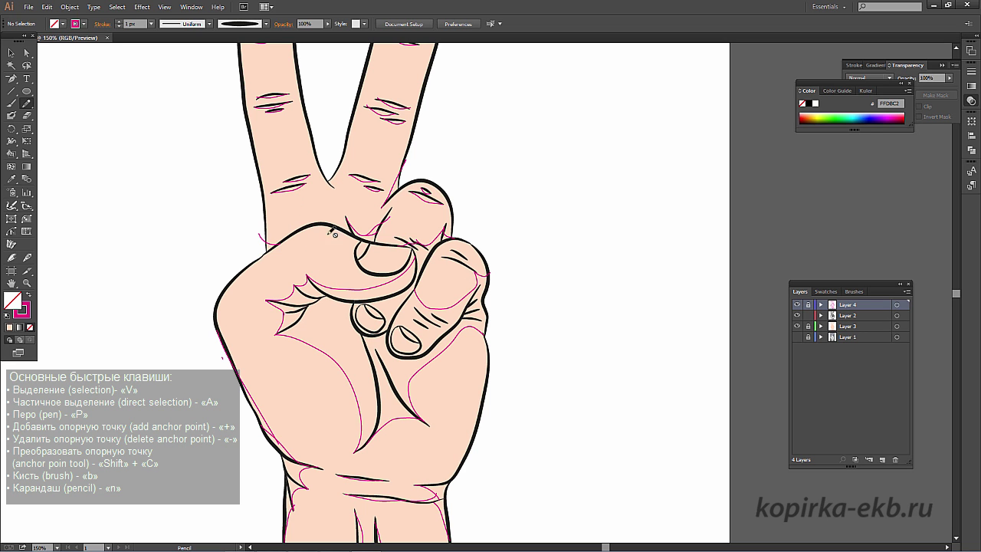
pyautogui.click(11, 106)
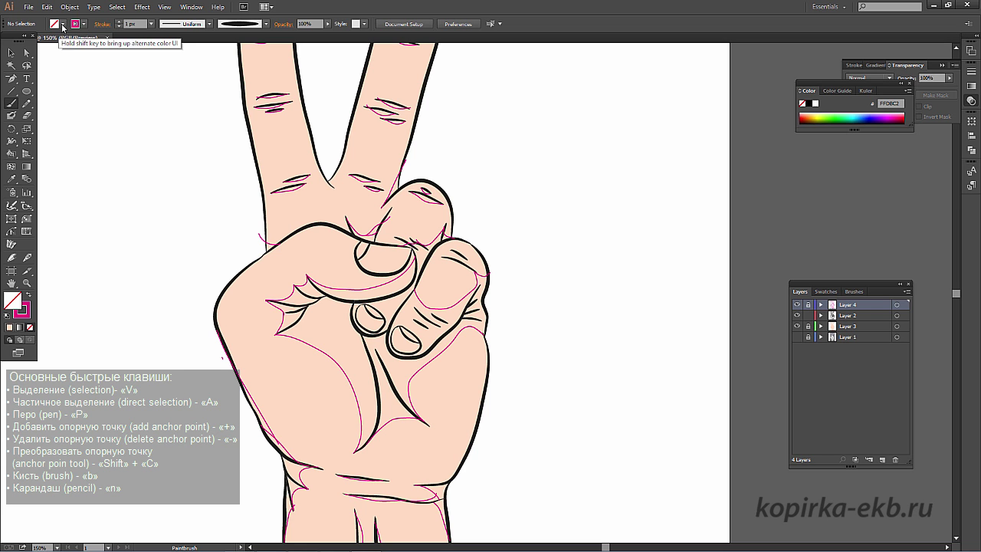
pyautogui.click(56, 24)
pyautogui.click(28, 41)
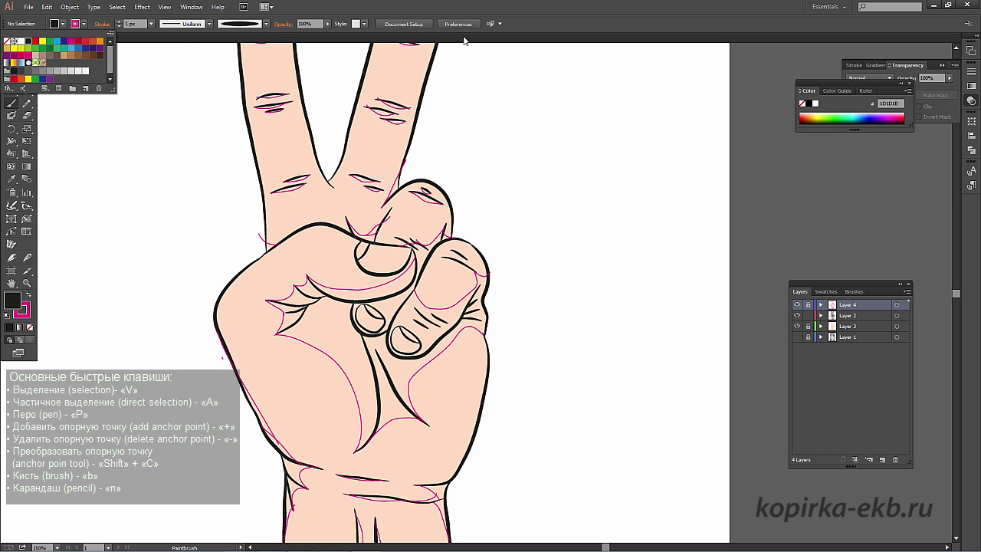
pyautogui.click(26, 296)
pyautogui.click(30, 327)
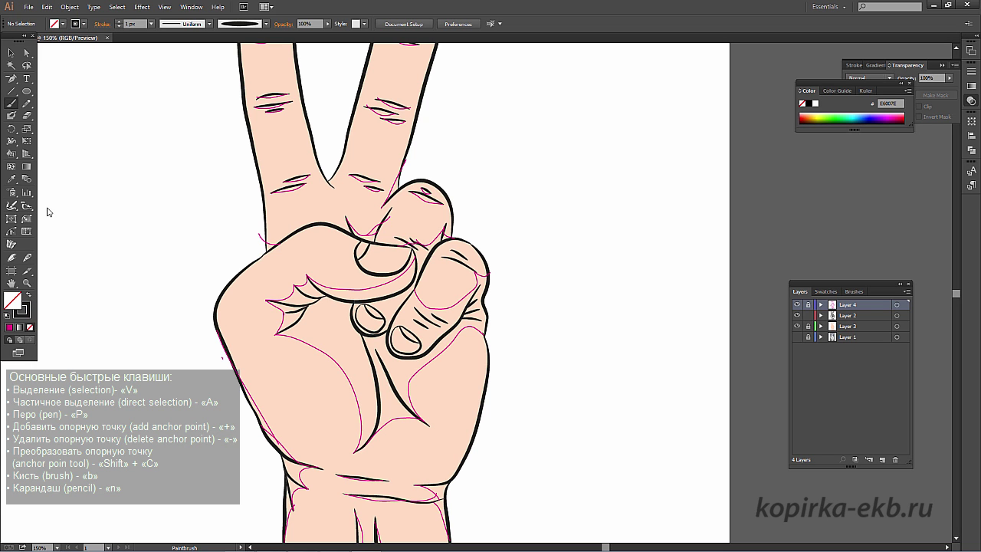
pyautogui.click(130, 23)
pyautogui.press('Return')
# Paint three knuckle wrinkle strokes on Layer 2 and give them 0.3 px weight.
pyautogui.click(838, 320)
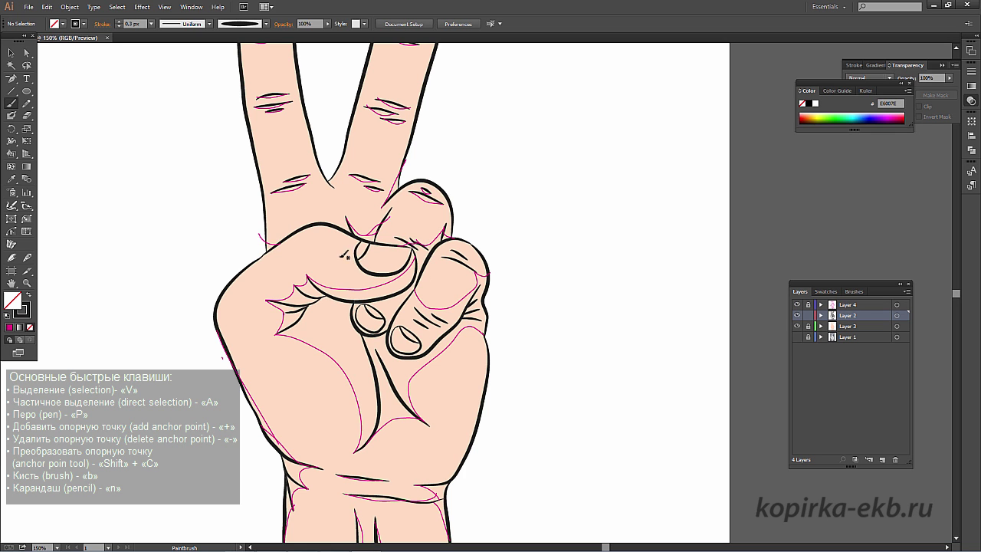
pyautogui.moveTo(316, 226)
pyautogui.mouseDown()
pyautogui.moveTo(317, 245)
pyautogui.moveTo(306, 244)
pyautogui.moveTo(325, 243)
pyautogui.mouseUp()
pyautogui.click(13, 53)
pyautogui.click(313, 231)
pyautogui.moveTo(302, 220); pyautogui.dragTo(333, 252)
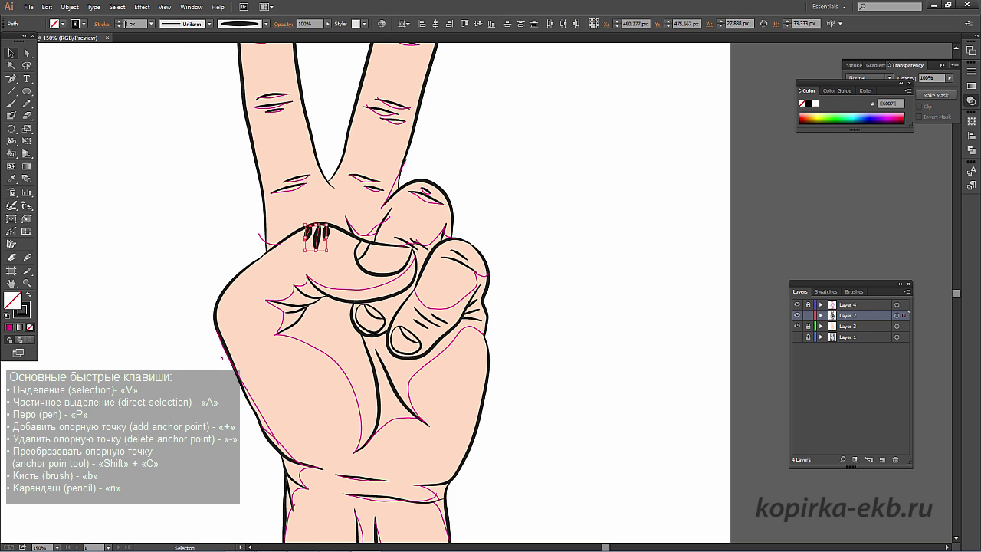
pyautogui.write('3')
pyautogui.press('Return')
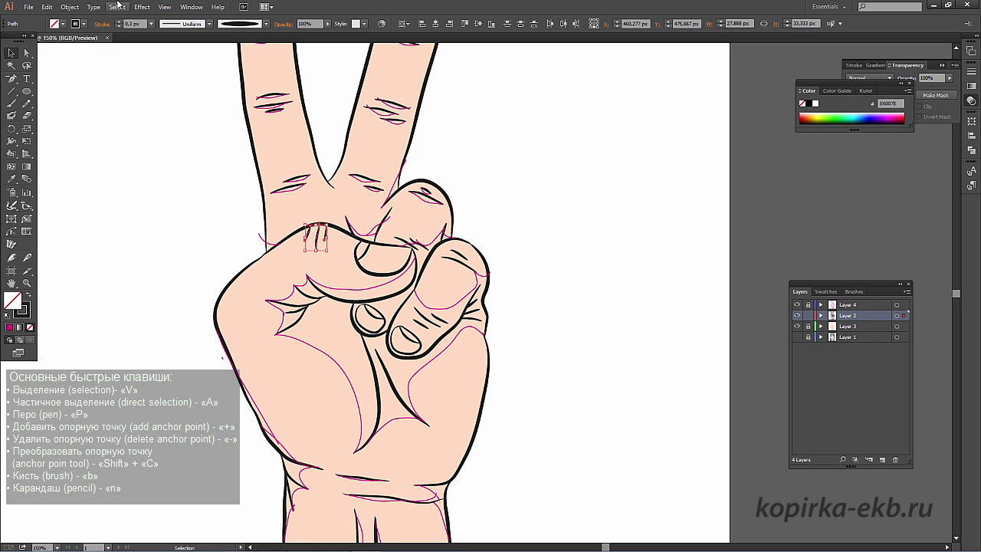
# Expand the wrinkle strokes' appearance into shapes, then select all Layer 4 artwork.
pyautogui.click(207, 188)
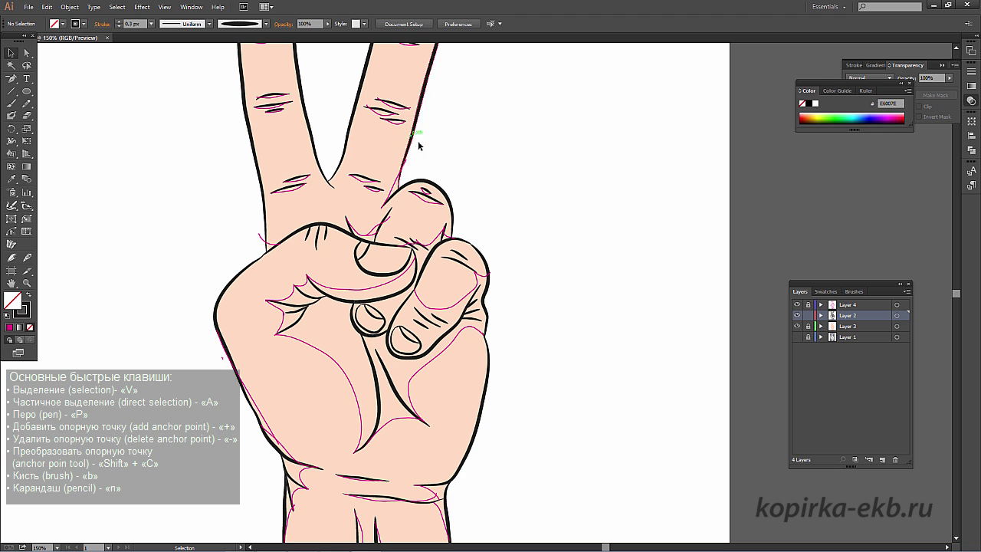
pyautogui.click(312, 233)
pyautogui.keyDown('shift'); pyautogui.click(327, 229); pyautogui.keyUp('shift')
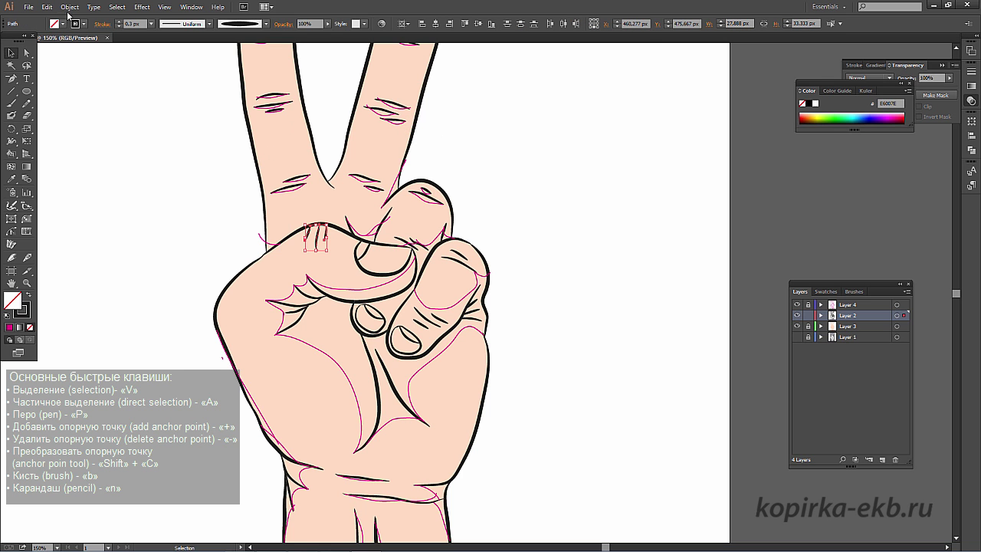
pyautogui.click(70, 7)
pyautogui.click(105, 142)
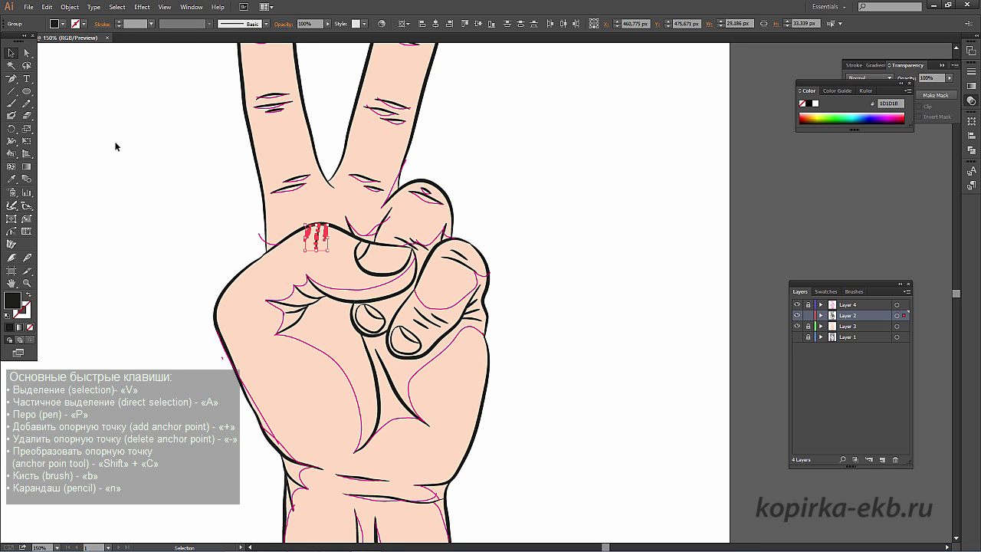
pyautogui.click(117, 65)
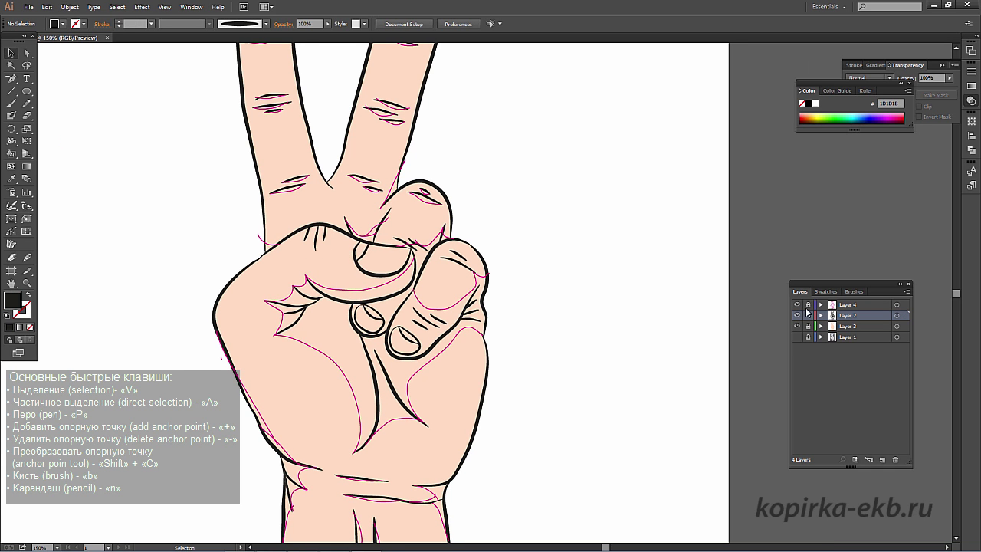
pyautogui.click(897, 305)
# Select Layer 2 and Layer 4 artwork and ready the Live Paint Bucket with yellow-green fill.
pyautogui.keyDown('shift'); pyautogui.click(897, 315); pyautogui.keyUp('shift')
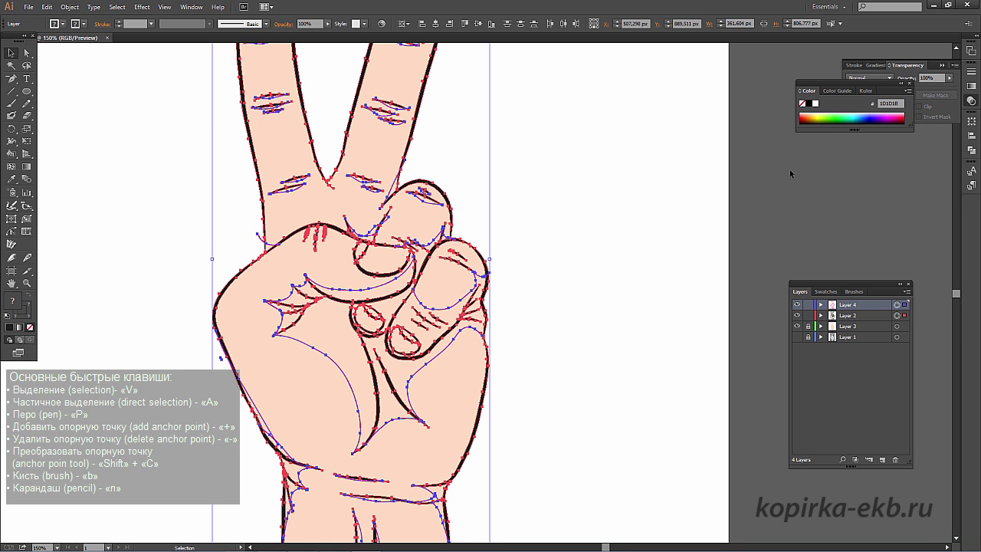
pyautogui.click(12, 141)
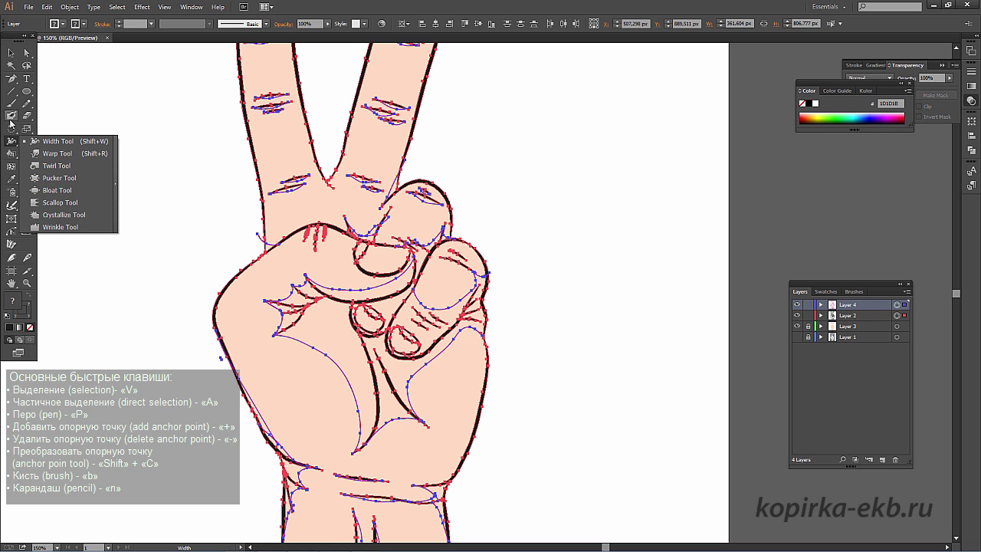
pyautogui.click(12, 156)
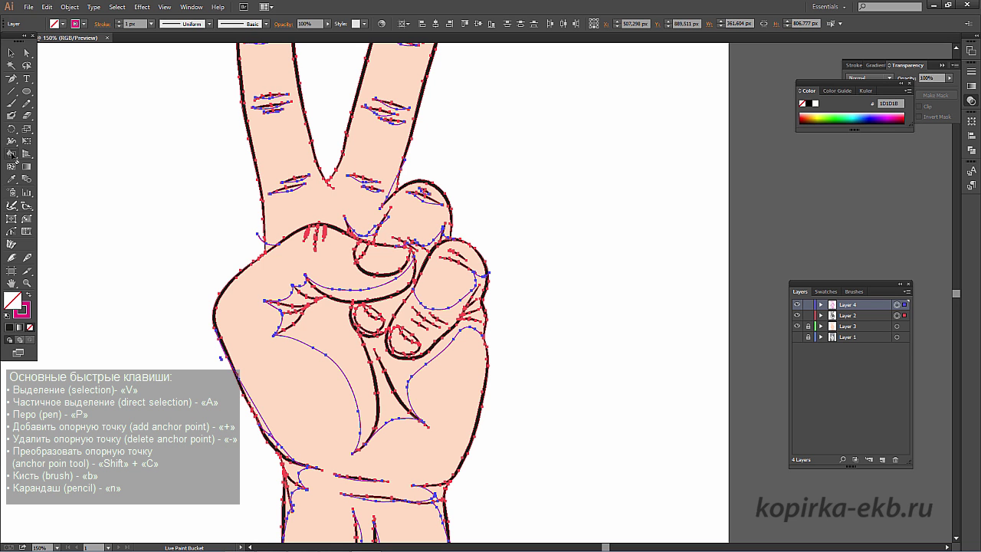
pyautogui.moveTo(12, 156); pyautogui.dragTo(60, 169)
pyautogui.click(29, 296)
pyautogui.click(62, 24)
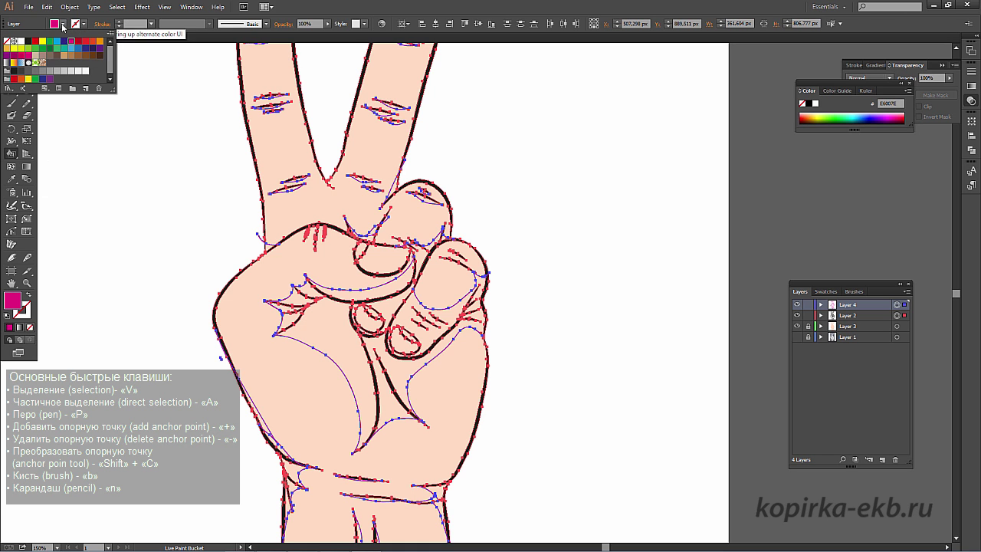
pyautogui.click(28, 48)
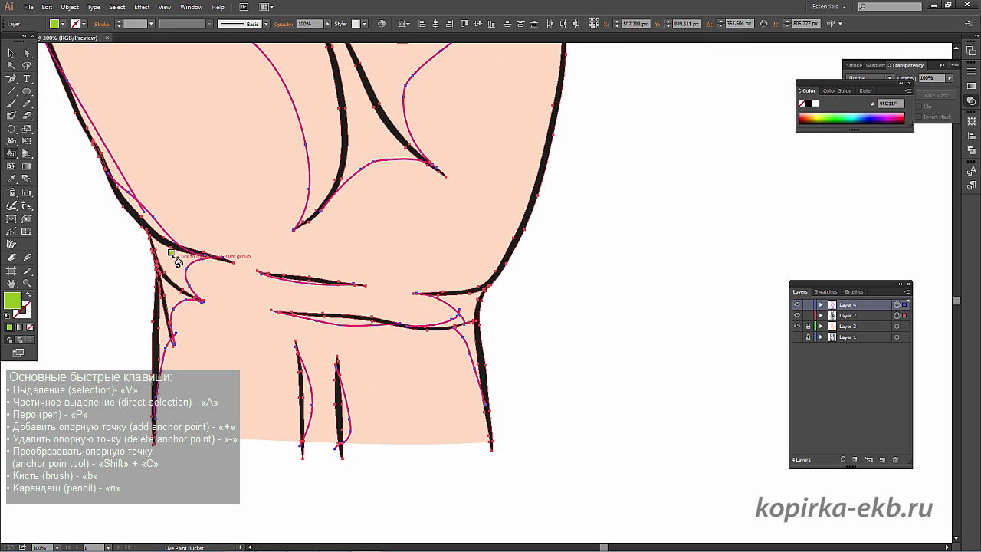
# Fill the wrist, forearm and fist shadow areas with yellow-green.
pyautogui.click(171, 256)
pyautogui.click(151, 227)
pyautogui.click(167, 331)
pyautogui.click(310, 395)
pyautogui.click(346, 414)
pyautogui.click(345, 318)
pyautogui.scroll(5, 475, 310)
pyautogui.click(368, 330)
pyautogui.click(276, 245)
pyautogui.click(422, 199)
# Fill the nail area, index-finger wrinkles and strips between the fingers green.
pyautogui.scroll(5, 483, 161)
pyautogui.click(508, 175)
pyautogui.click(375, 259)
pyautogui.click(399, 163)
pyautogui.click(450, 138)
pyautogui.click(387, 146)
pyautogui.click(230, 164)
pyautogui.click(246, 145)
pyautogui.scroll(5, 340, 220)
pyautogui.click(417, 263)
pyautogui.click(424, 289)
# Undo the stray wrinkle fills and refill five finger creases green.
pyautogui.hotkey('ctrl', '+')
pyautogui.hotkey('ctrl', '+')
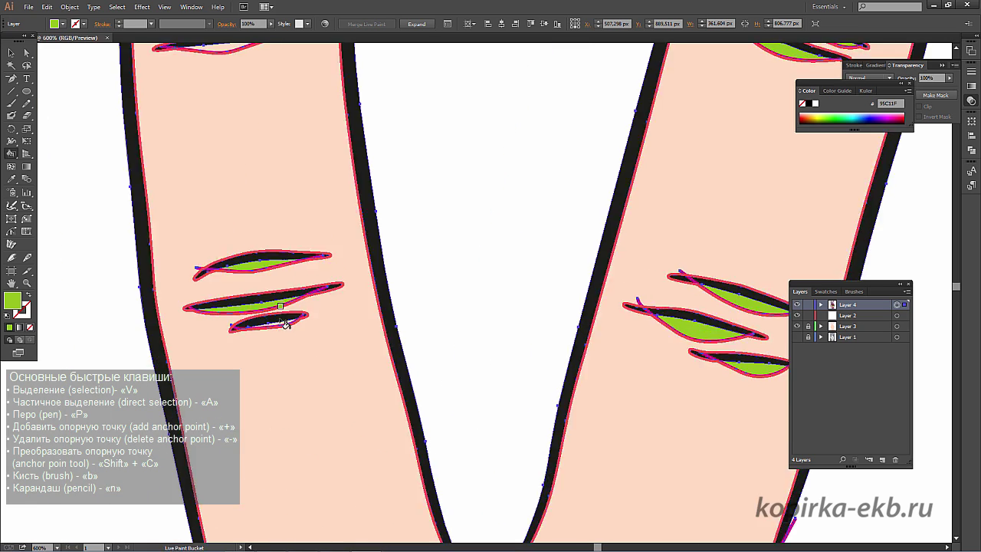
pyautogui.moveTo(230, 76); pyautogui.dragTo(277, 200)
pyautogui.hotkey('ctrl', '-')
pyautogui.hotkey('ctrl', '-')
pyautogui.hotkey('ctrl', '+')
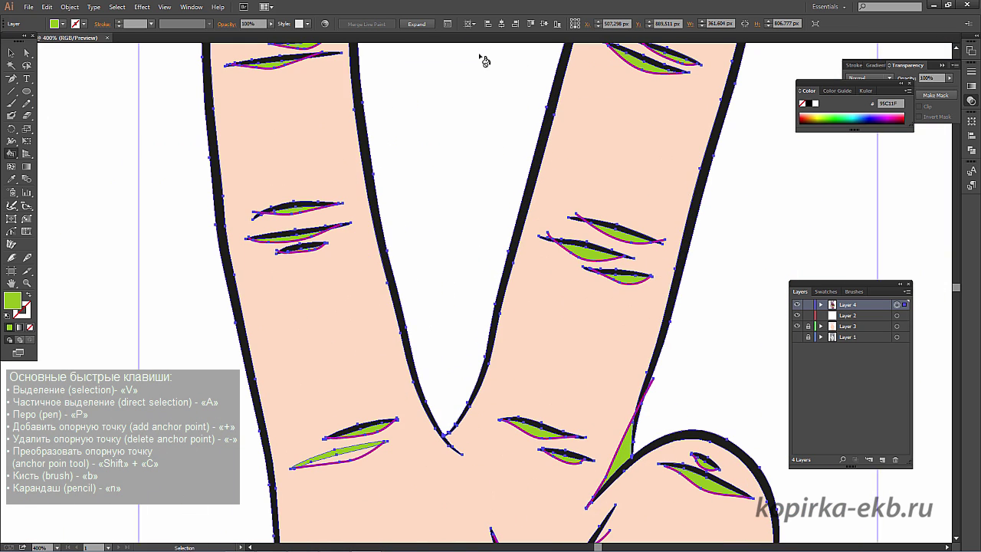
pyautogui.hotkey('ctrl', 'z')
pyautogui.hotkey('ctrl', 'z')
pyautogui.hotkey('ctrl', 'z')
pyautogui.hotkey('ctrl', 'z')
pyautogui.hotkey('ctrl', 'z')
pyautogui.hotkey('ctrl', 'z')
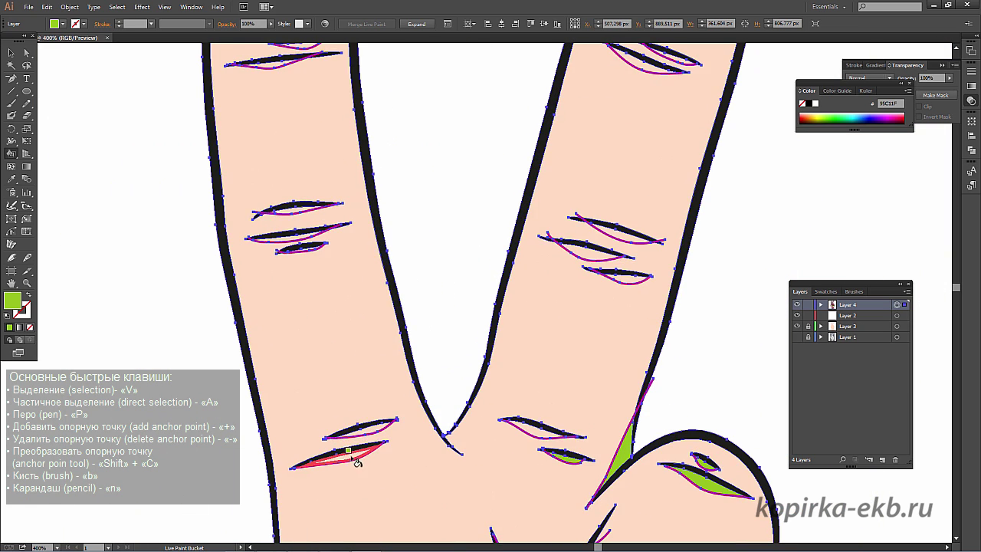
pyautogui.click(539, 435)
pyautogui.click(625, 276)
pyautogui.click(590, 252)
pyautogui.click(621, 233)
pyautogui.click(299, 234)
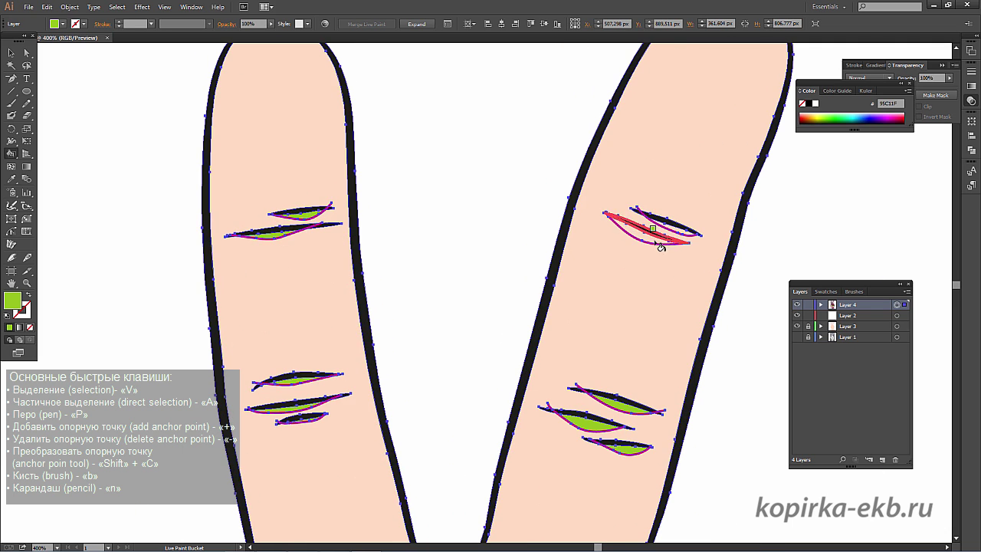
# Expand the Live Paint hand into regular shapes and ungroup it twice.
pyautogui.scroll(-5, 510, 101)
pyautogui.scroll(3, 491, 146)
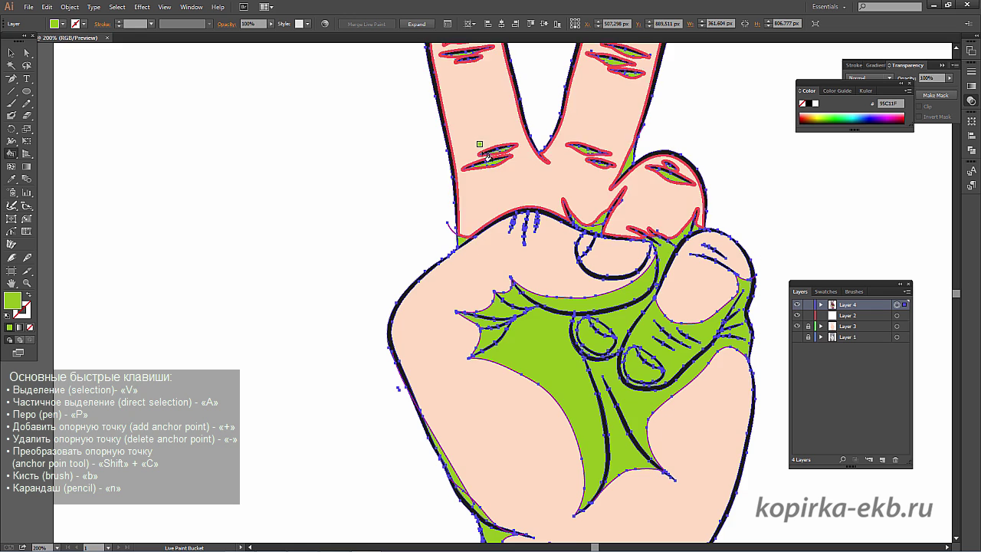
pyautogui.scroll(-1, 497, 139)
pyautogui.scroll(5, 497, 139)
pyautogui.scroll(2, 498, 92)
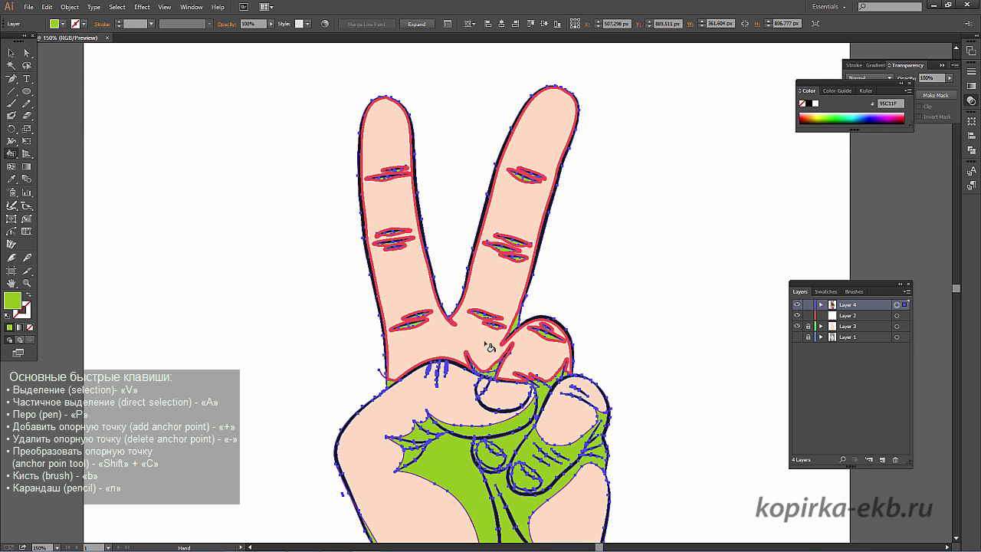
pyautogui.click(416, 23)
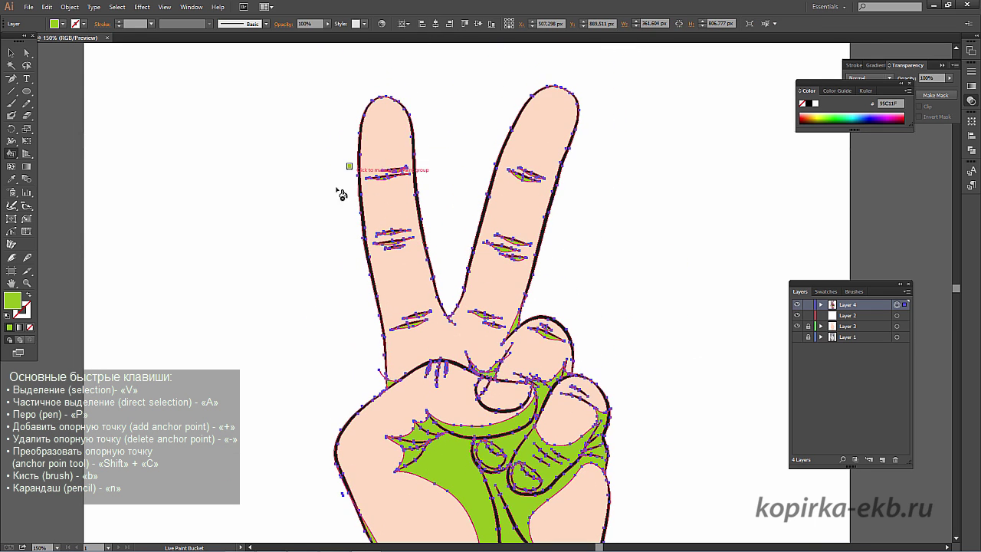
pyautogui.rightClick(330, 195)
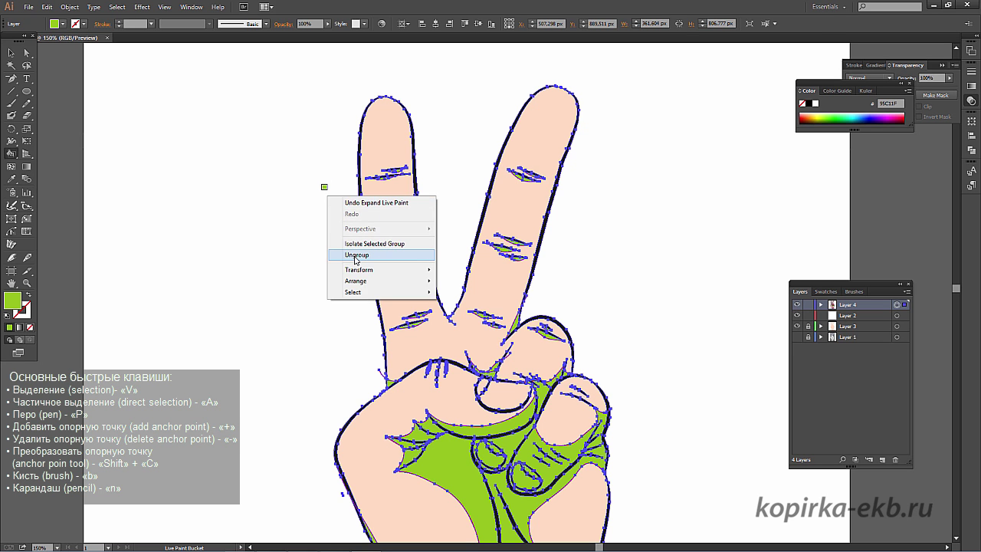
pyautogui.click(331, 254)
pyautogui.rightClick(338, 231)
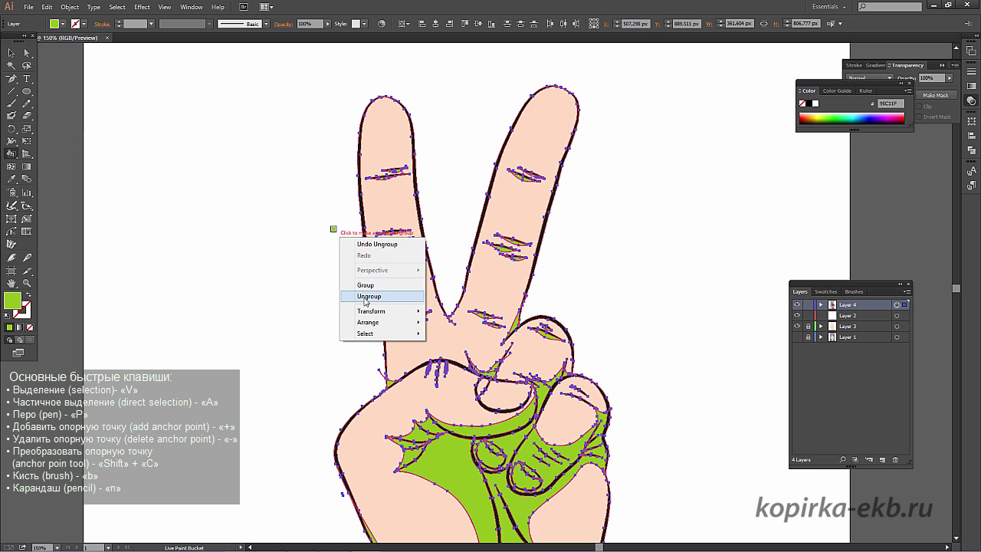
pyautogui.click(362, 273)
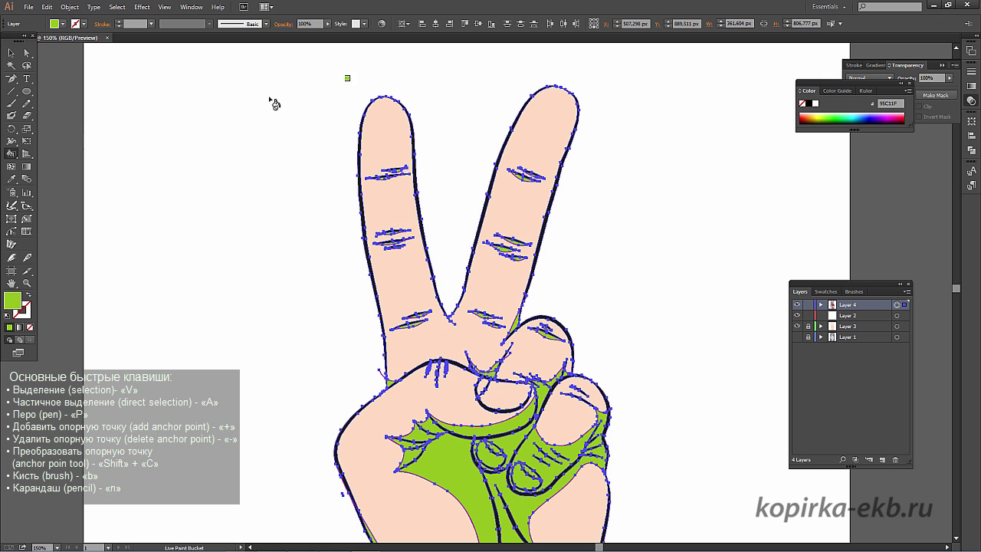
# Select all shapes sharing a stray path's fill with Select > Same > Fill Color, then deselect.
pyautogui.click(11, 53)
pyautogui.click(187, 129)
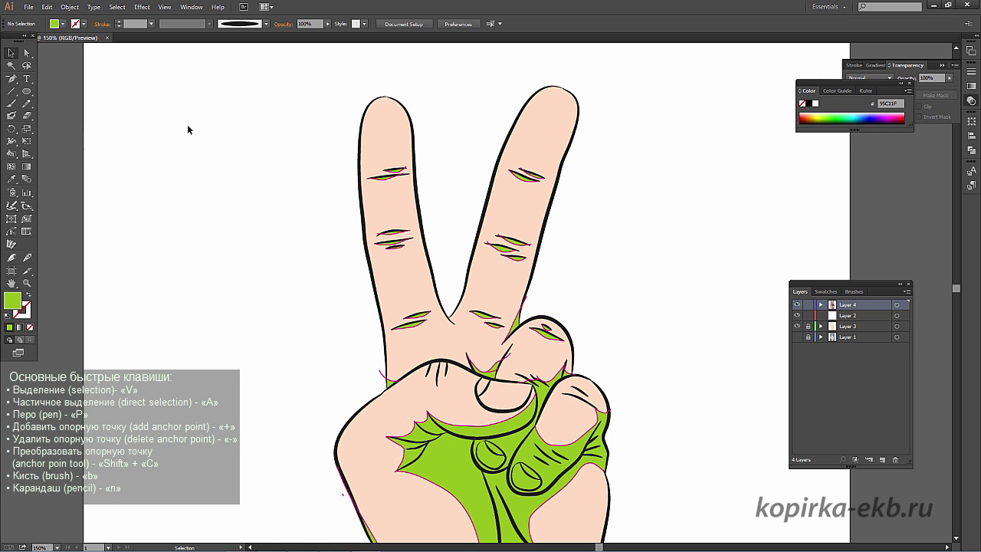
pyautogui.click(382, 374)
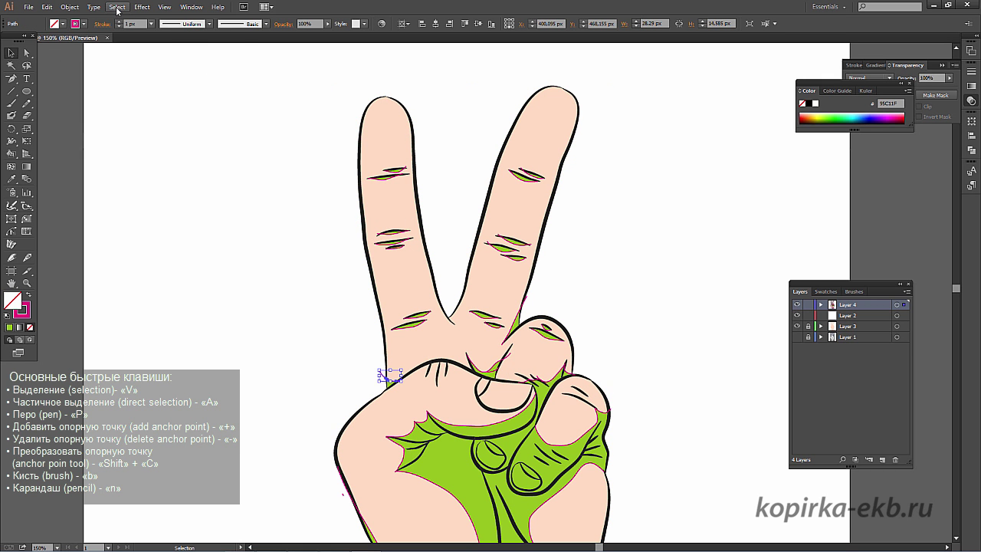
pyautogui.click(117, 7)
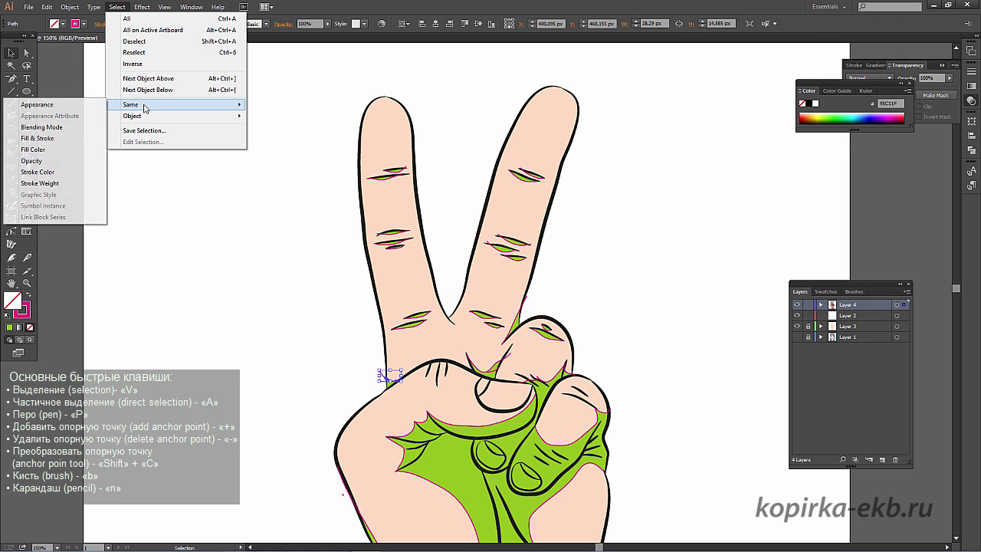
pyautogui.click(81, 138)
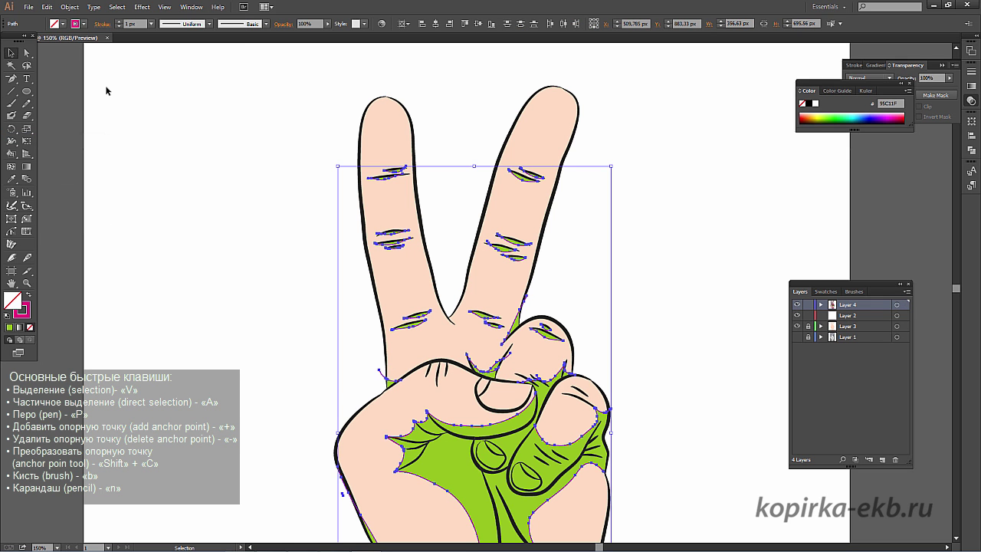
pyautogui.click(107, 90)
# Make the skin colour the current fill and select a green palm shadow shape.
pyautogui.moveTo(339, 305); pyautogui.dragTo(280, 171)
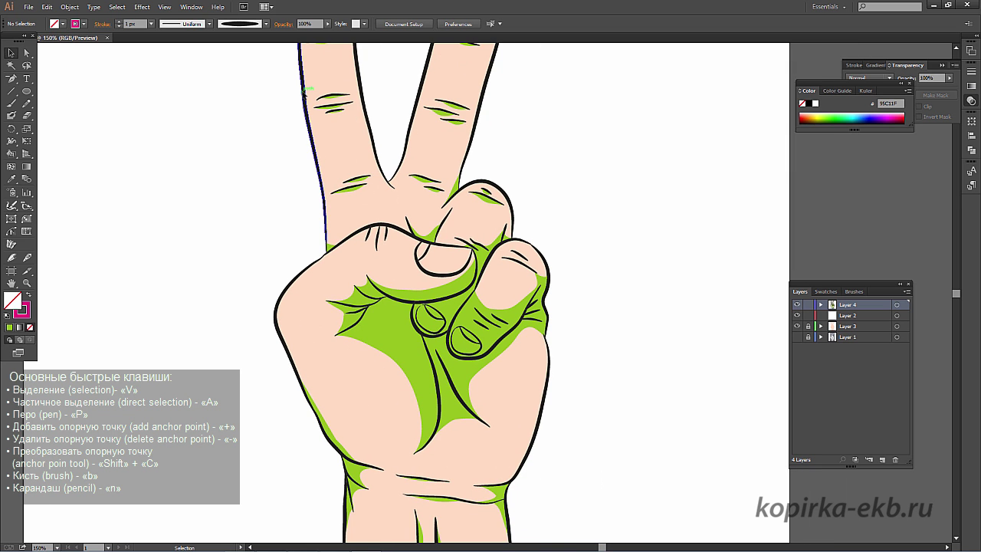
pyautogui.moveTo(349, 210); pyautogui.dragTo(376, 221)
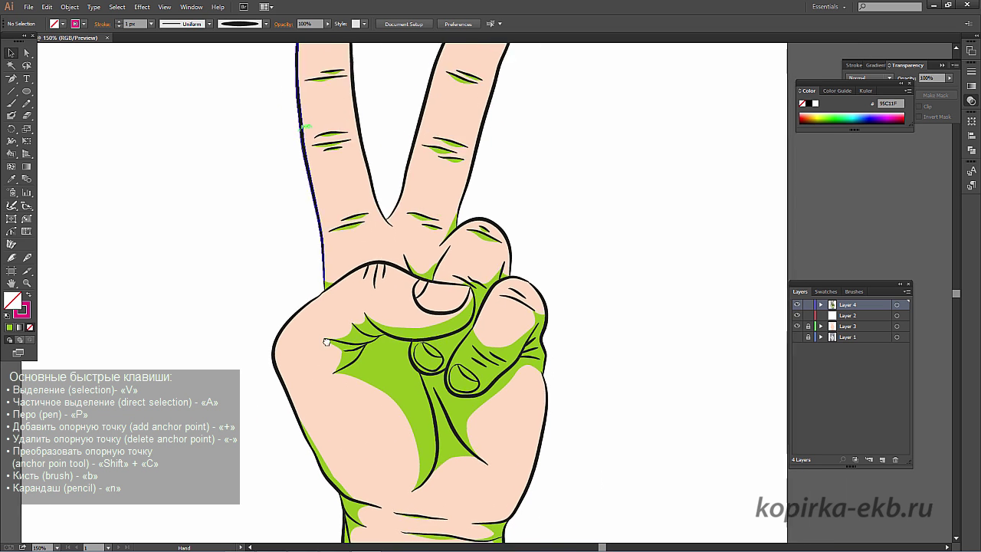
pyautogui.click(376, 222)
pyautogui.click(42, 46)
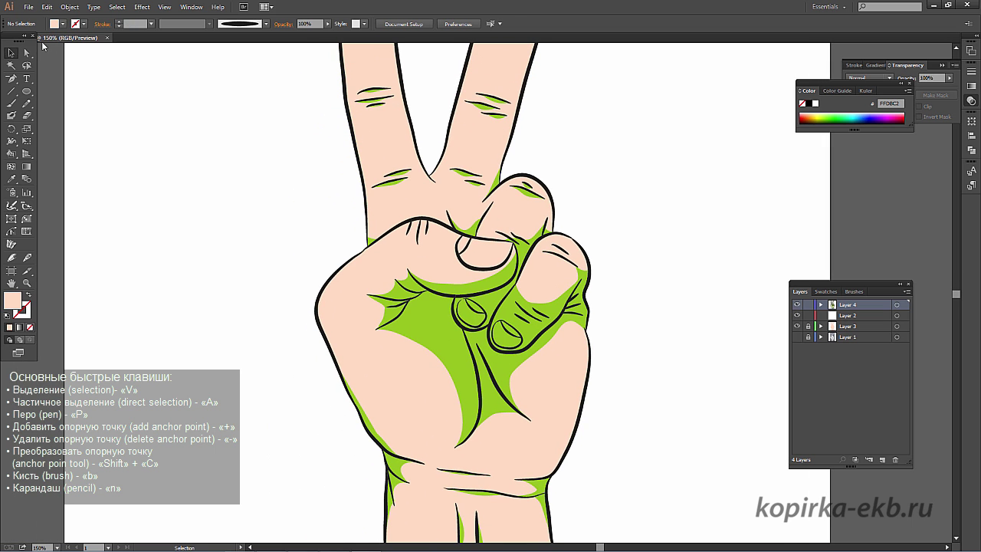
pyautogui.click(399, 314)
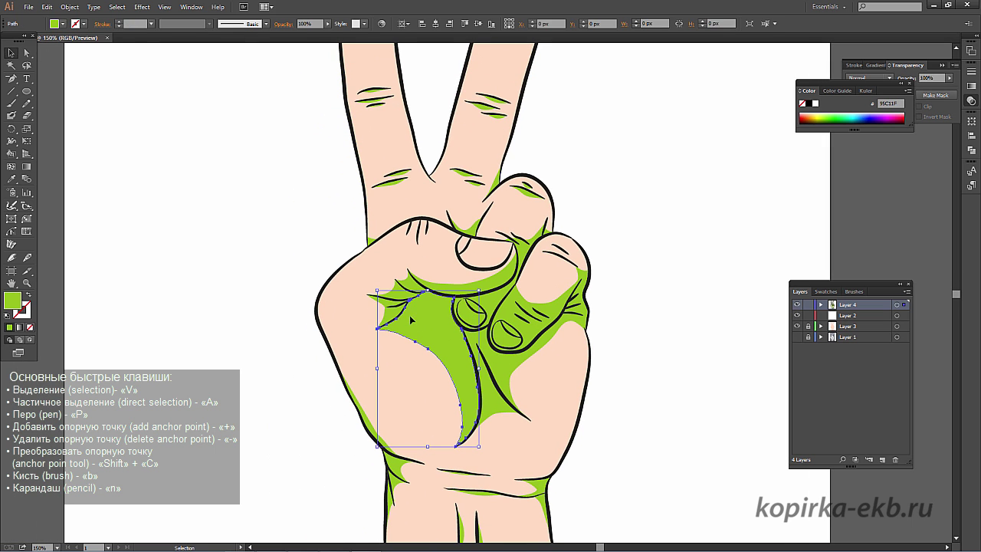
pyautogui.click(125, 8)
pyautogui.moveTo(131, 105)
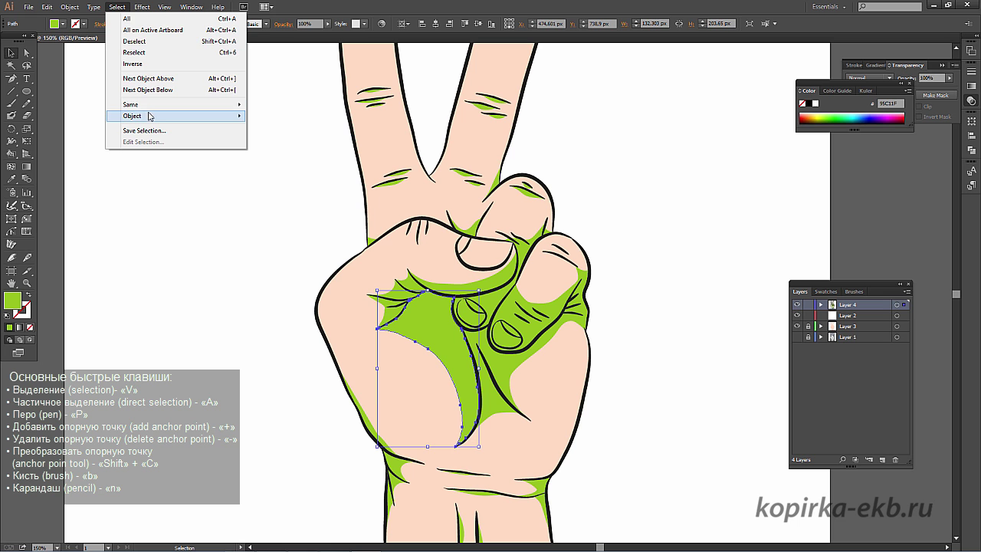
# Select all green shapes, apply the sampled skin tone, and darken it to E2B79A.
pyautogui.click(80, 138)
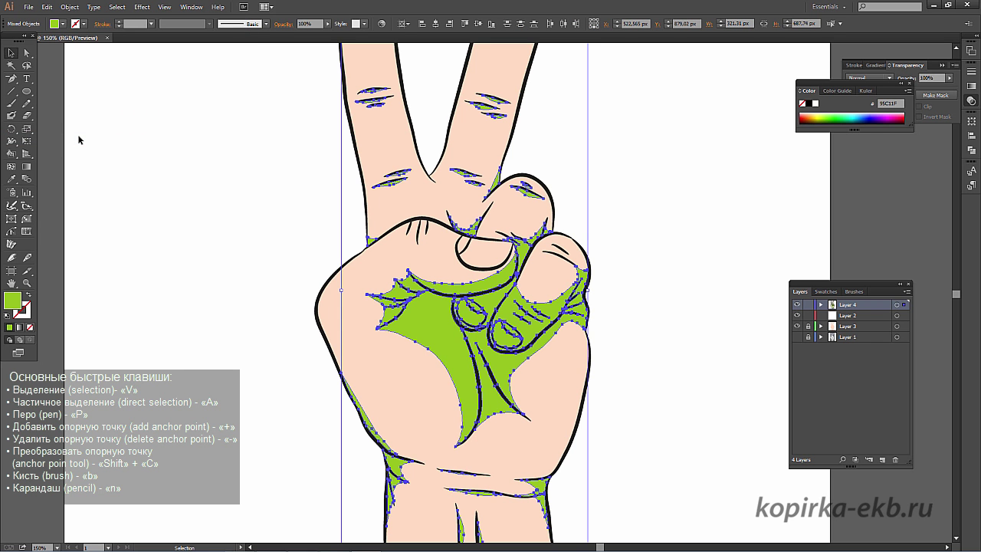
pyautogui.click(13, 181)
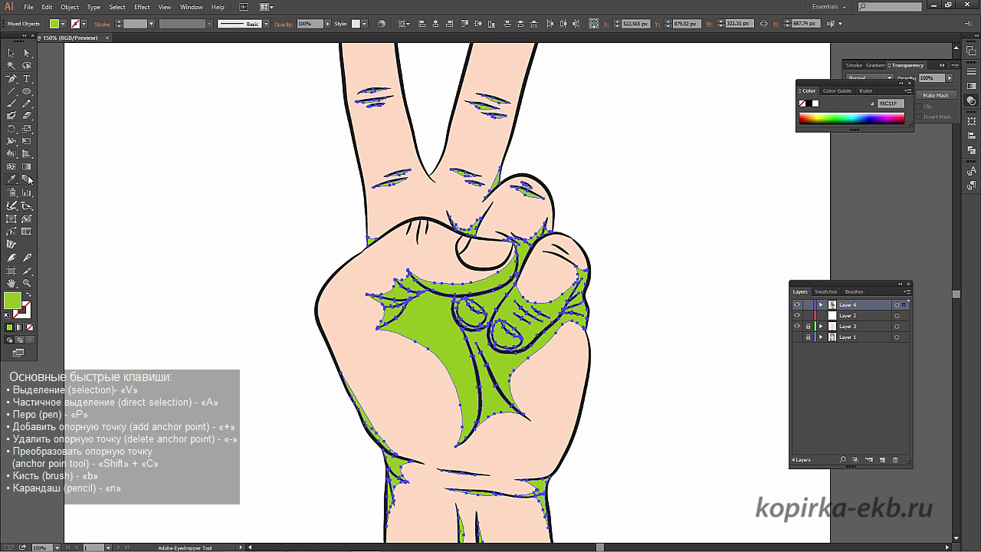
pyautogui.click(387, 135)
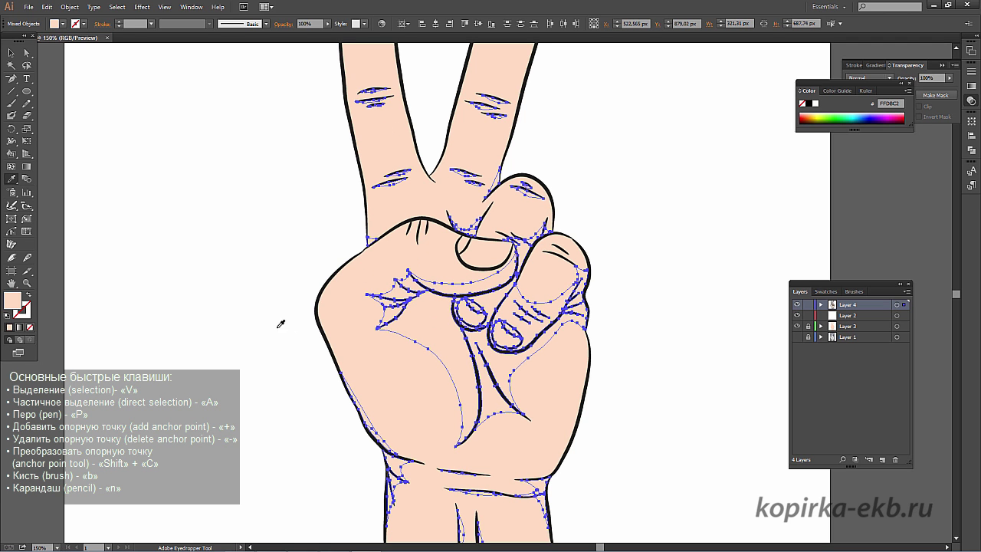
pyautogui.doubleClick(12, 302)
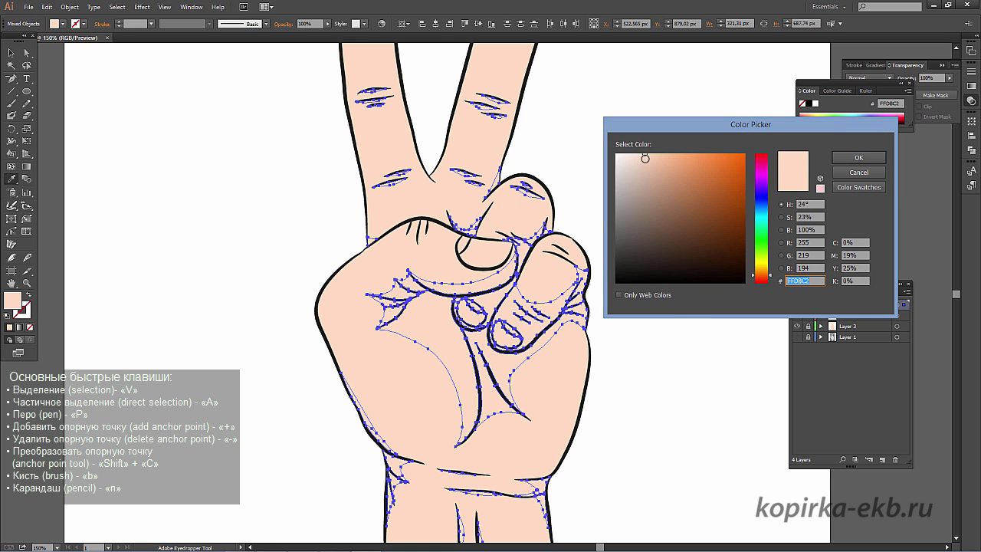
pyautogui.moveTo(645, 153); pyautogui.dragTo(658, 166)
pyautogui.click(835, 157)
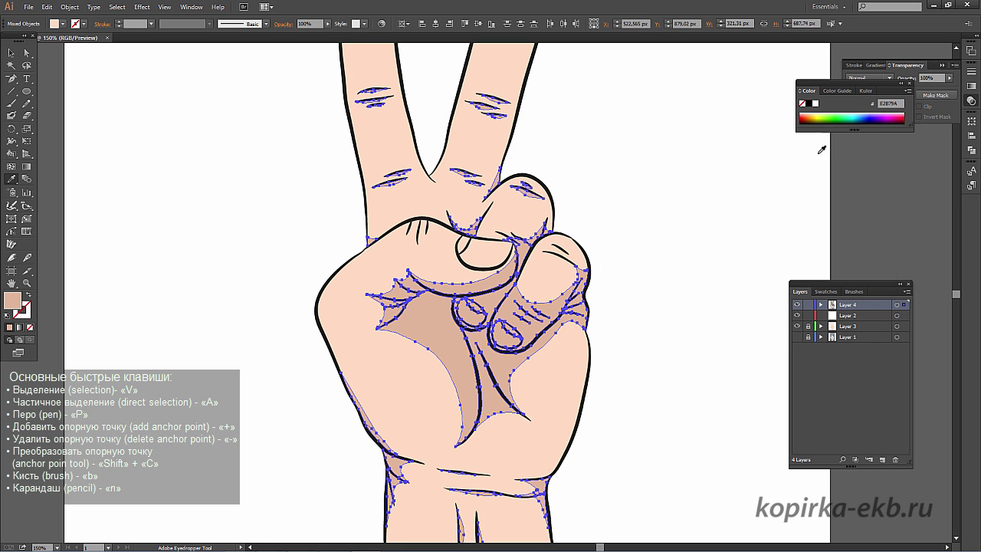
pyautogui.click(12, 53)
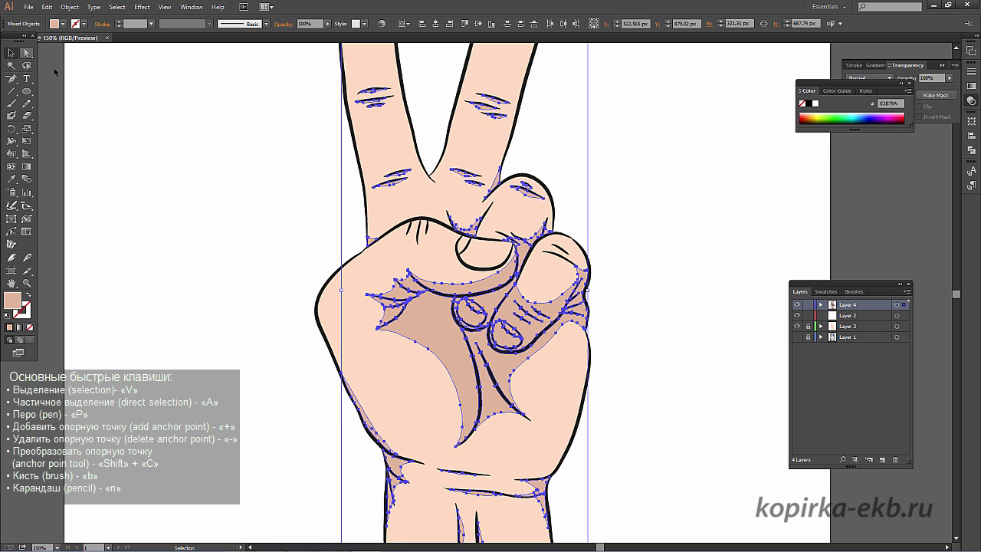
pyautogui.click(106, 94)
pyautogui.hotkey('ctrl', '-')
pyautogui.hotkey('ctrl', '-')
pyautogui.hotkey('ctrl', '-')
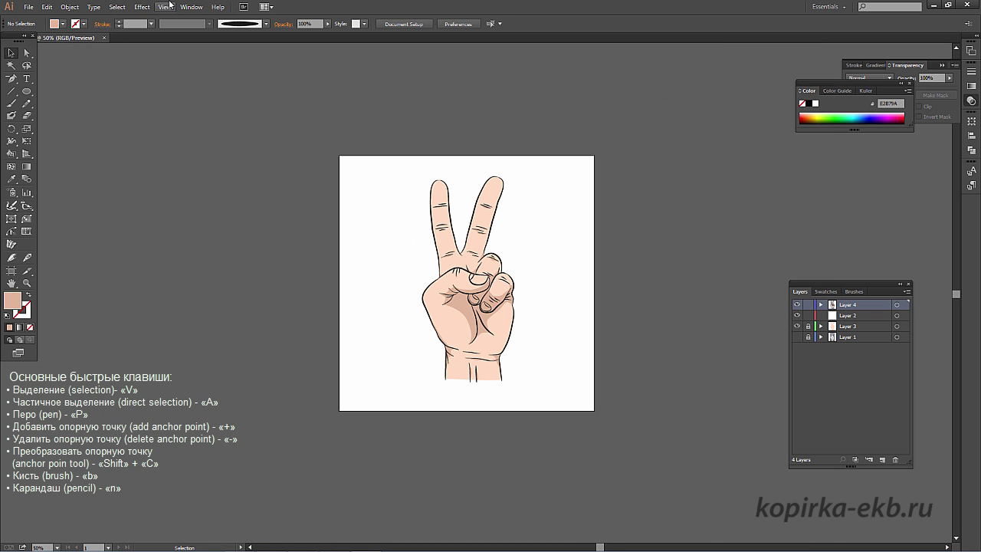
pyautogui.hotkey('ctrl', '+')
pyautogui.hotkey('ctrl', '+')
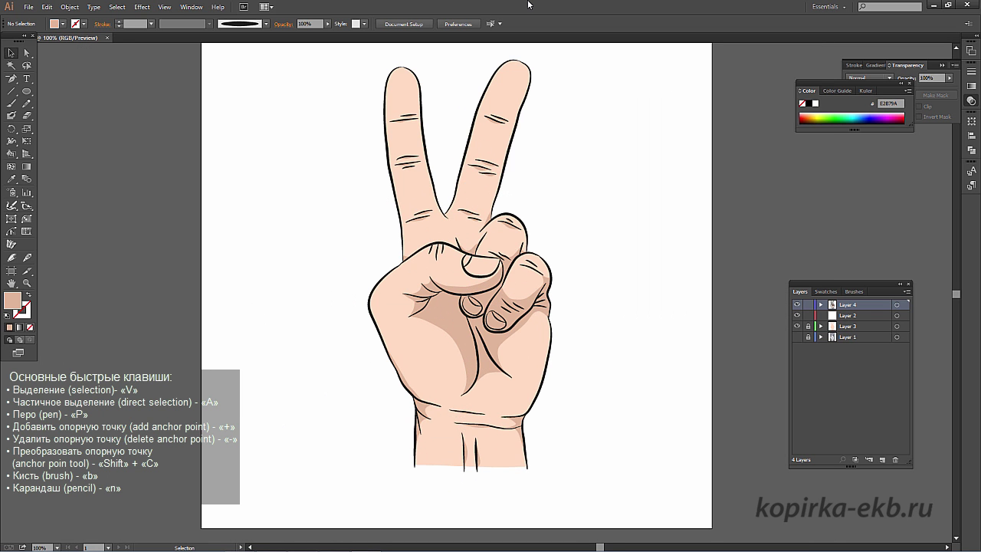
pyautogui.hscroll(3, 422, 228)
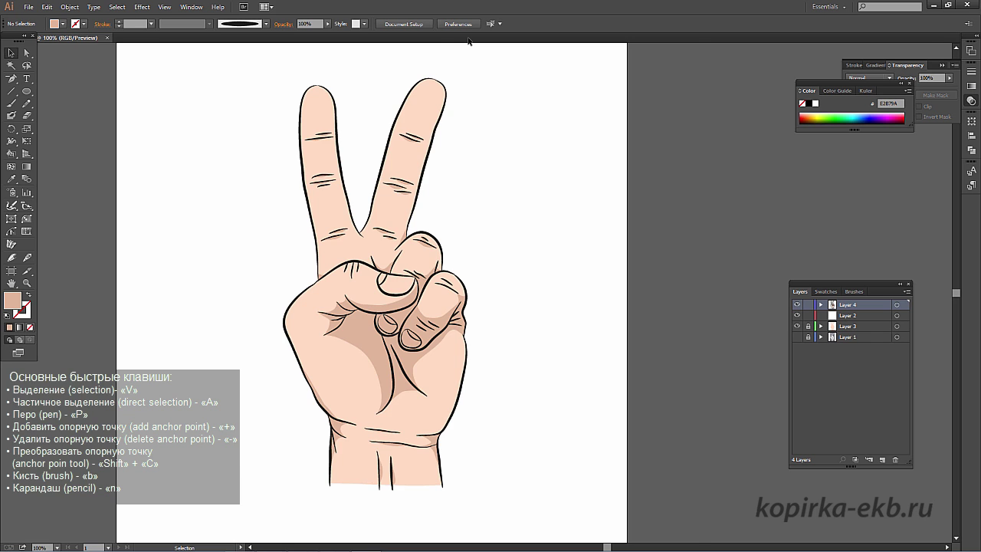
pyautogui.hotkey('ctrl', '+')
pyautogui.hotkey('ctrl', '+')
pyautogui.hotkey('ctrl', '+')
pyautogui.moveTo(339, 193); pyautogui.dragTo(491, 210)
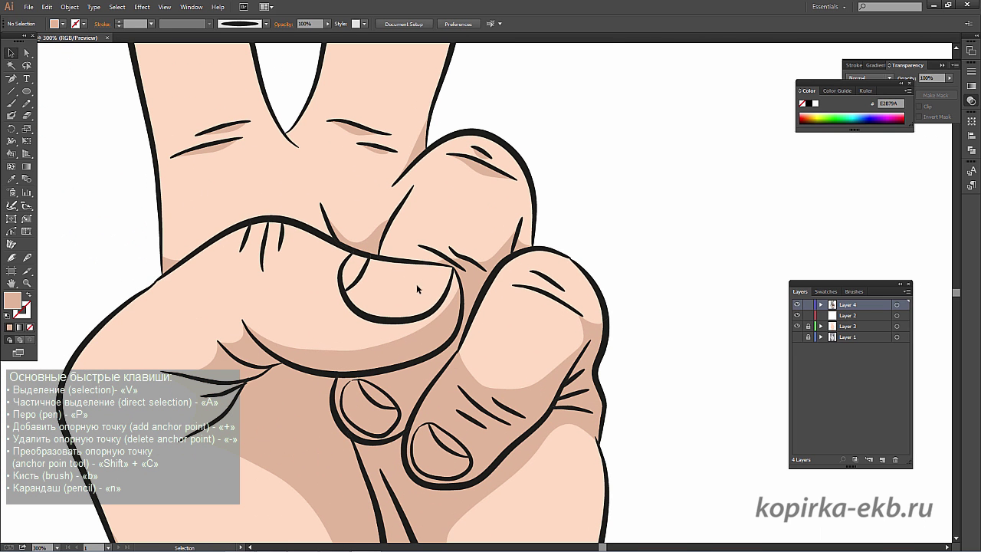
pyautogui.click(27, 52)
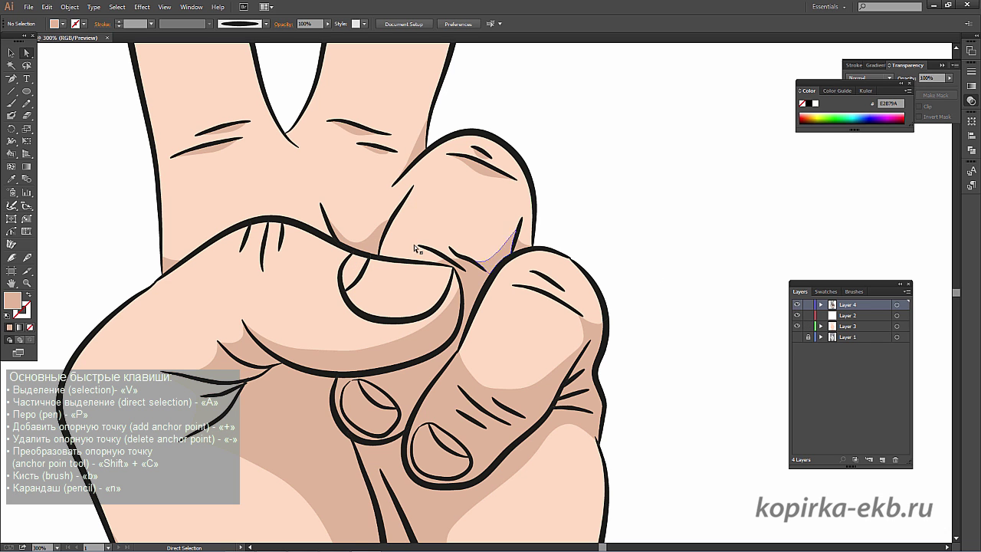
# Fill the thumbnail with pale pink F4D4C9, deselect it, and view the whole hand at 100%.
pyautogui.click(349, 272)
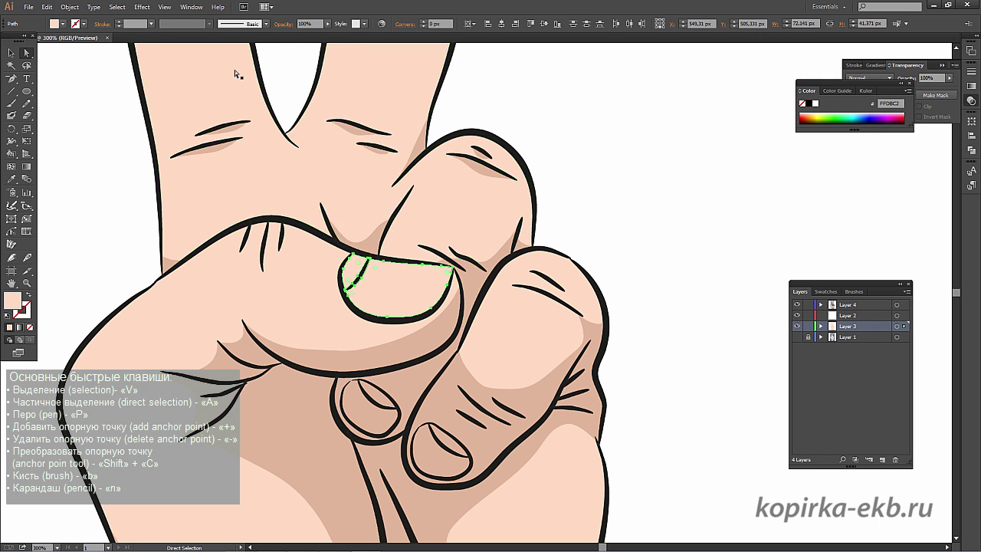
pyautogui.doubleClick(17, 298)
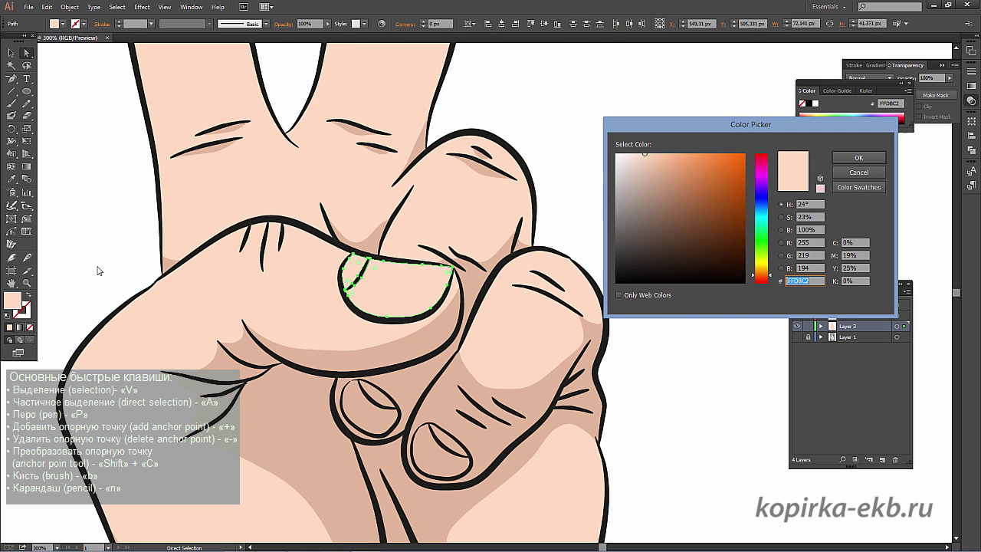
pyautogui.moveTo(645, 156)
pyautogui.mouseDown()
pyautogui.moveTo(637, 166)
pyautogui.moveTo(639, 157)
pyautogui.mouseUp()
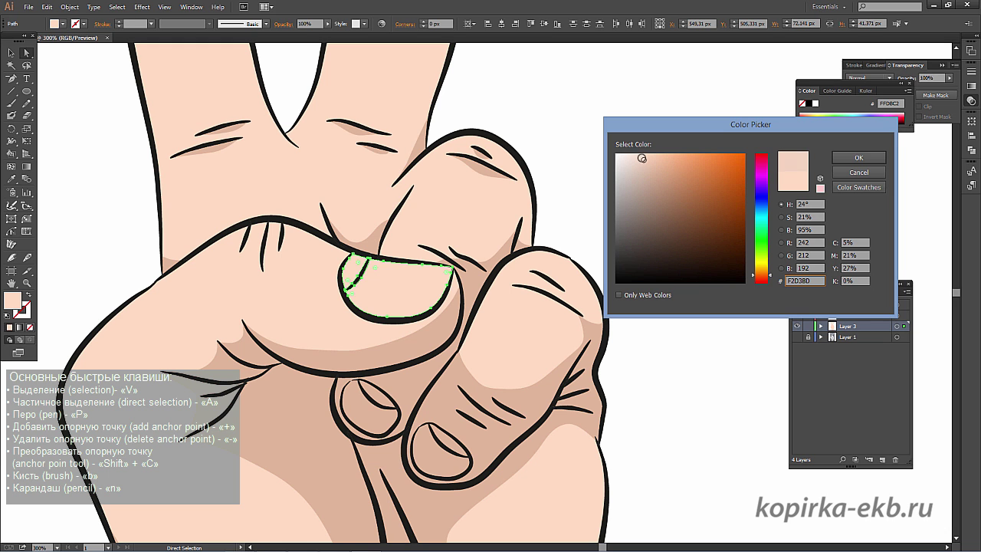
pyautogui.click(854, 157)
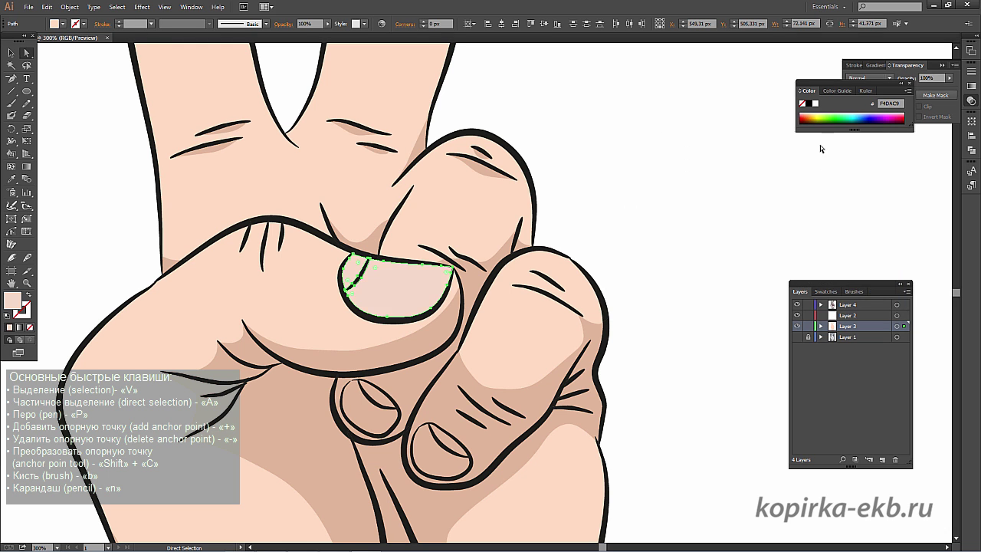
pyautogui.click(774, 76)
pyautogui.hotkey('ctrl', '1')
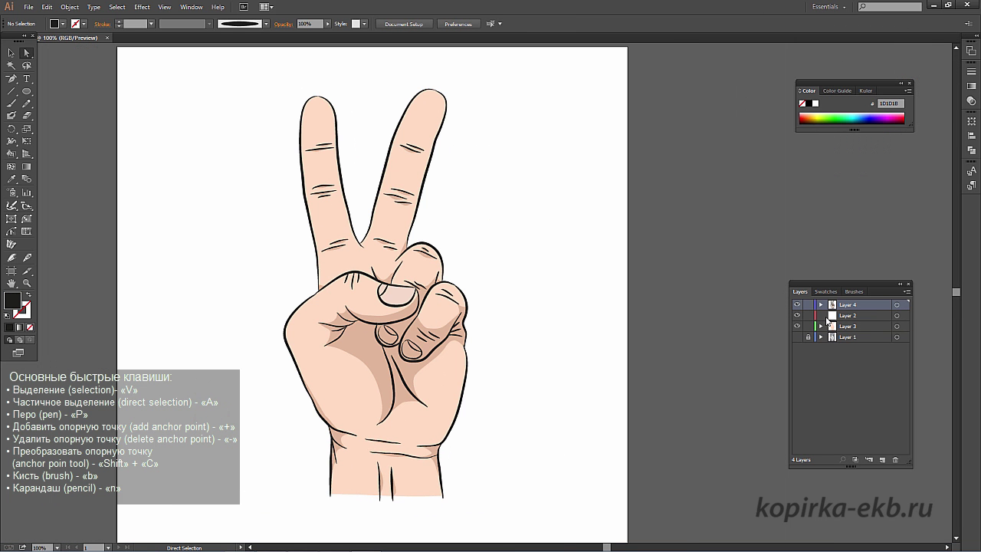
# Select all the black outline paths sharing the same fill and stroke, and cut them.
pyautogui.click(12, 52)
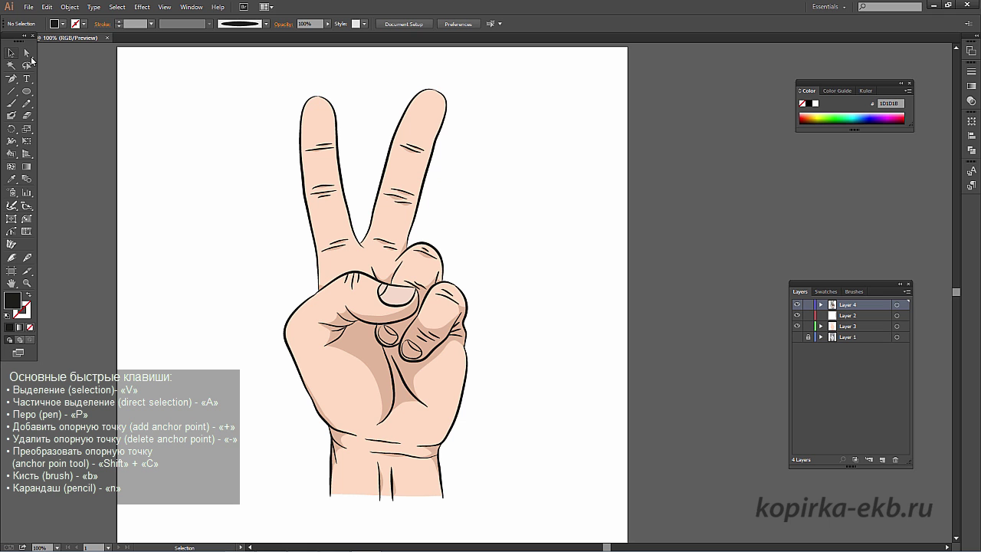
pyautogui.click(430, 160)
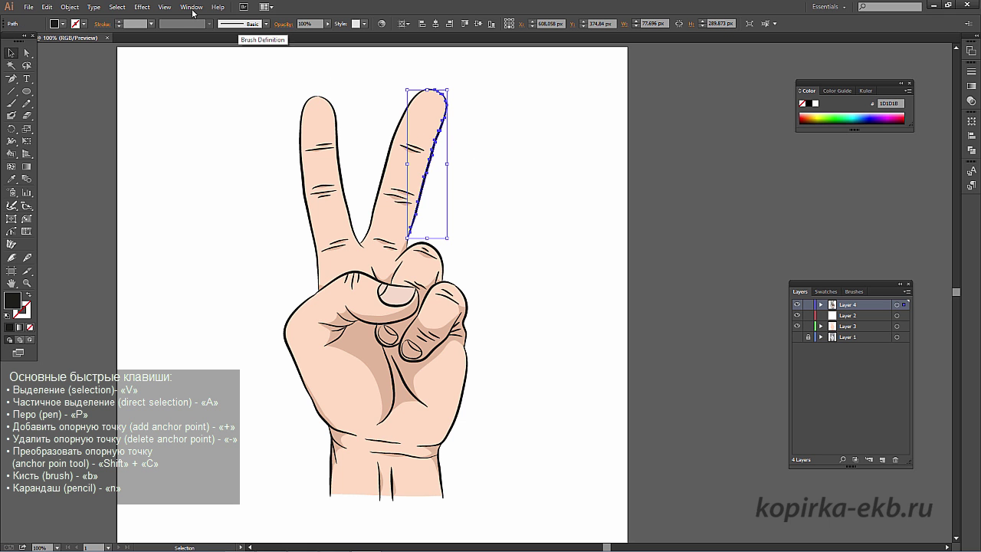
pyautogui.click(118, 8)
pyautogui.moveTo(132, 116)
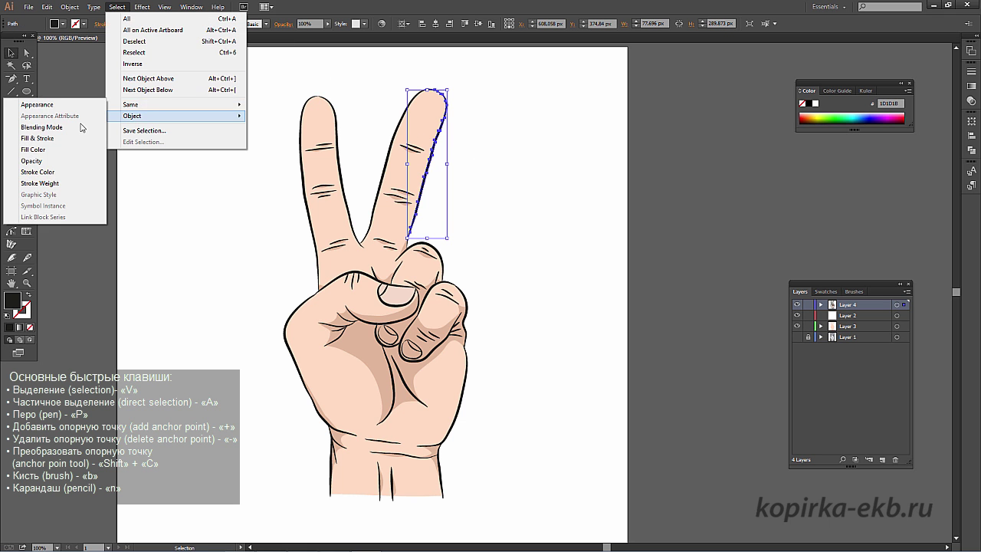
pyautogui.click(72, 142)
pyautogui.press('a')
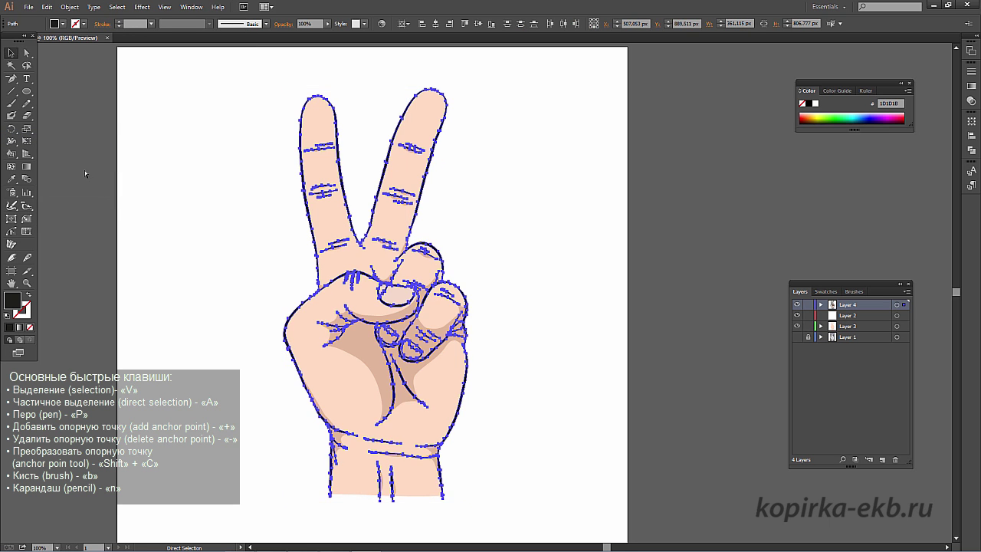
pyautogui.press('v')
# Paste the outlines in front on a new Layer 5 and unite them into one shape.
pyautogui.click(663, 396)
pyautogui.click(881, 459)
pyautogui.hotkey('ctrl', 'f')
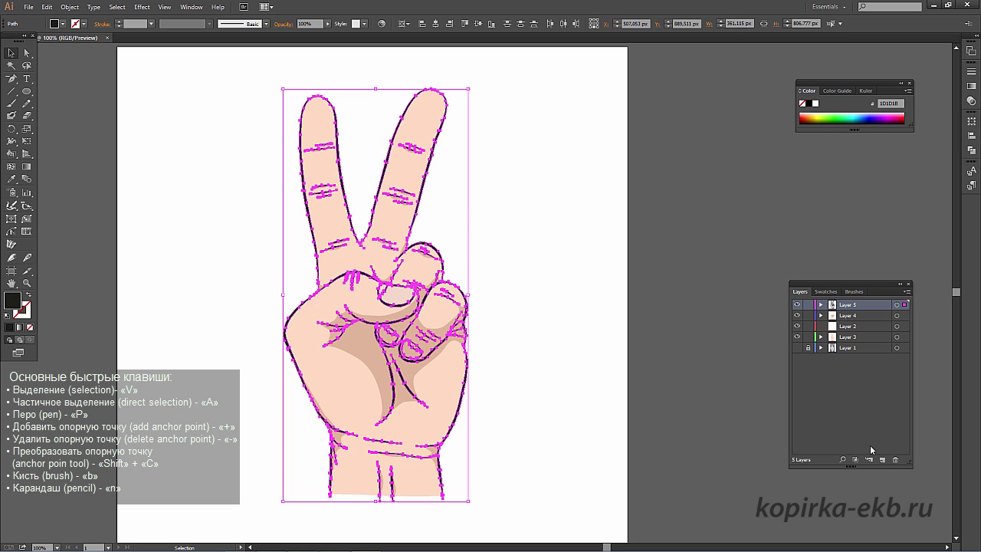
pyautogui.click(972, 151)
pyautogui.click(853, 140)
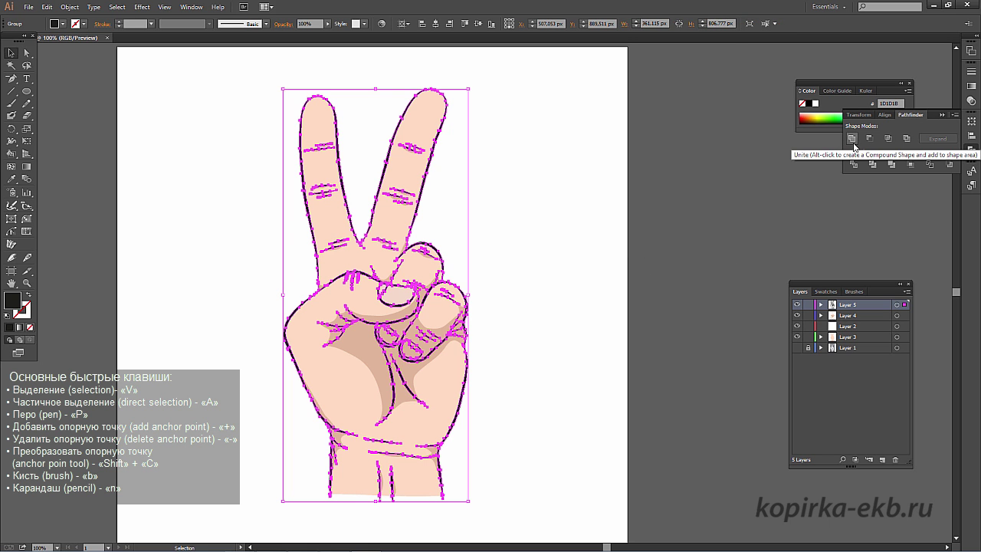
# Test-move the merged outline to confirm it is one piece, then undo the move.
pyautogui.click(441, 182)
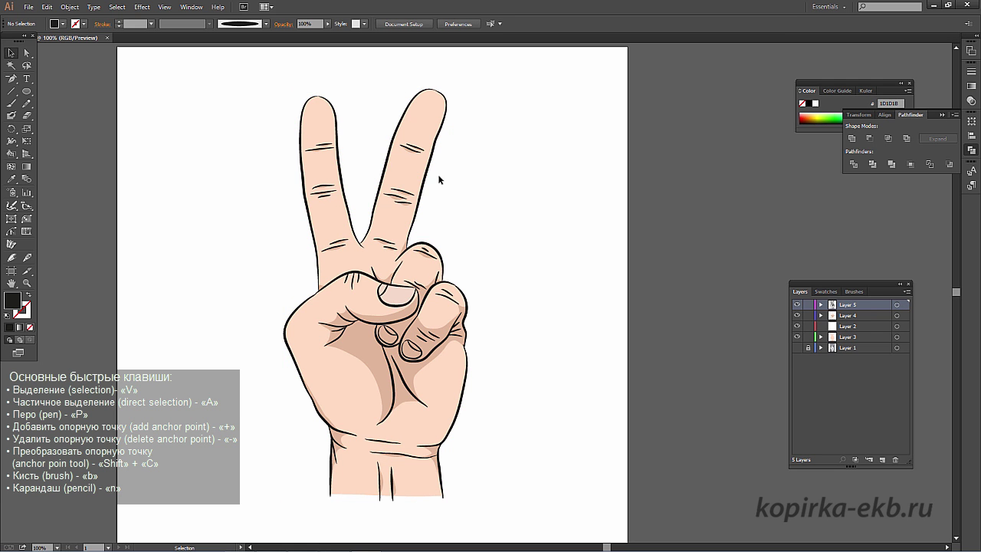
pyautogui.moveTo(418, 169); pyautogui.dragTo(460, 196)
pyautogui.press('a')
pyautogui.hotkey('ctrl', 'z')
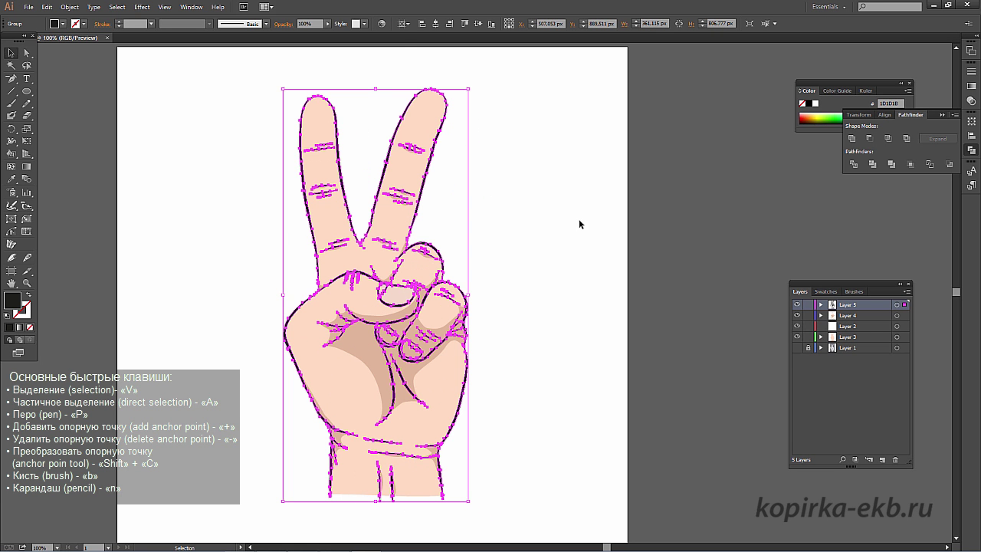
pyautogui.click(744, 222)
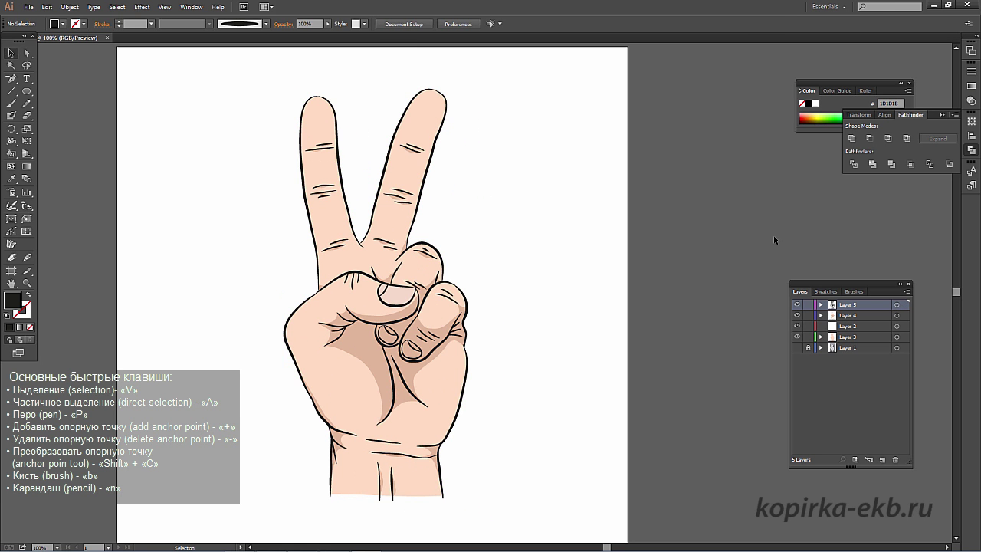
# Select every peach skin-fill shape by matching fill and unite them into one shape.
pyautogui.click(29, 55)
pyautogui.click(333, 99)
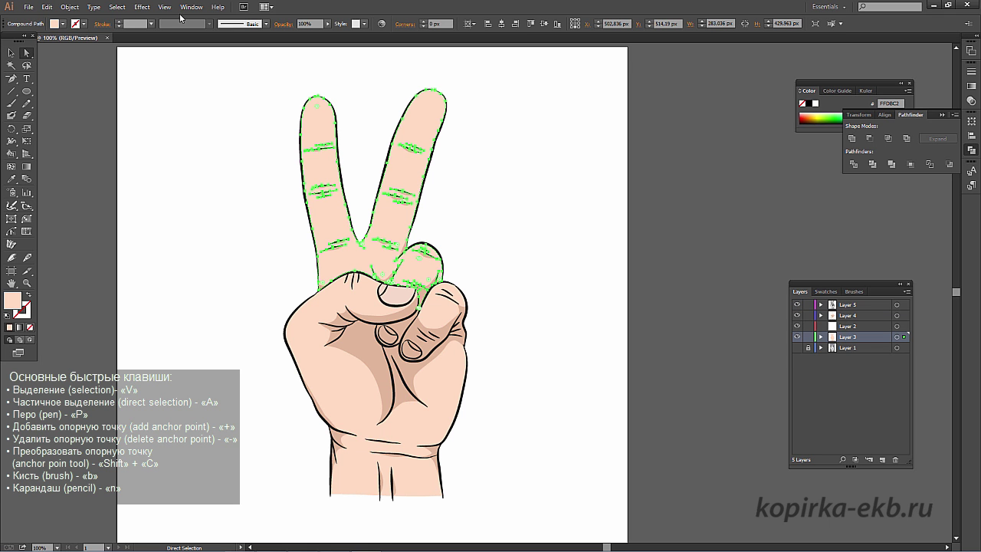
pyautogui.click(119, 8)
pyautogui.moveTo(131, 105)
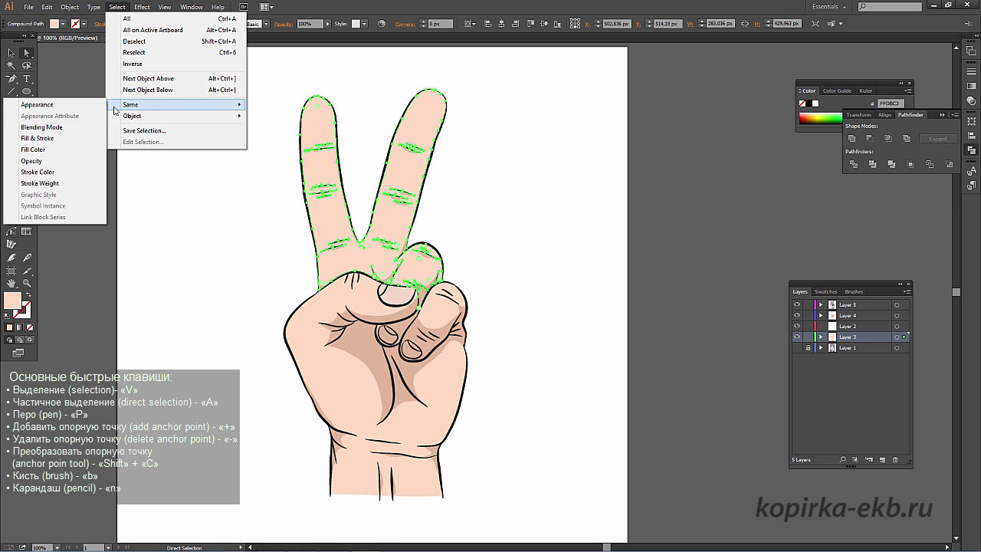
pyautogui.click(86, 138)
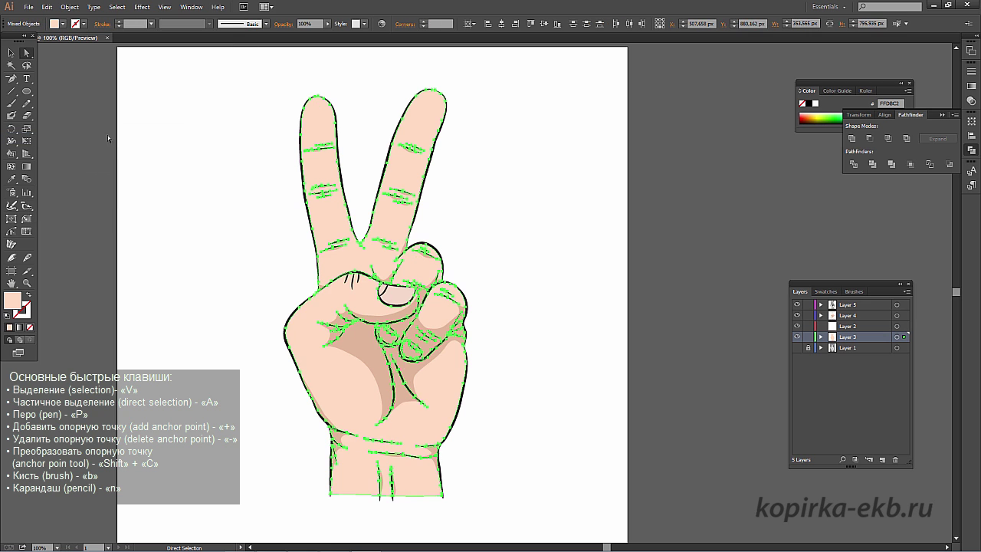
pyautogui.click(851, 139)
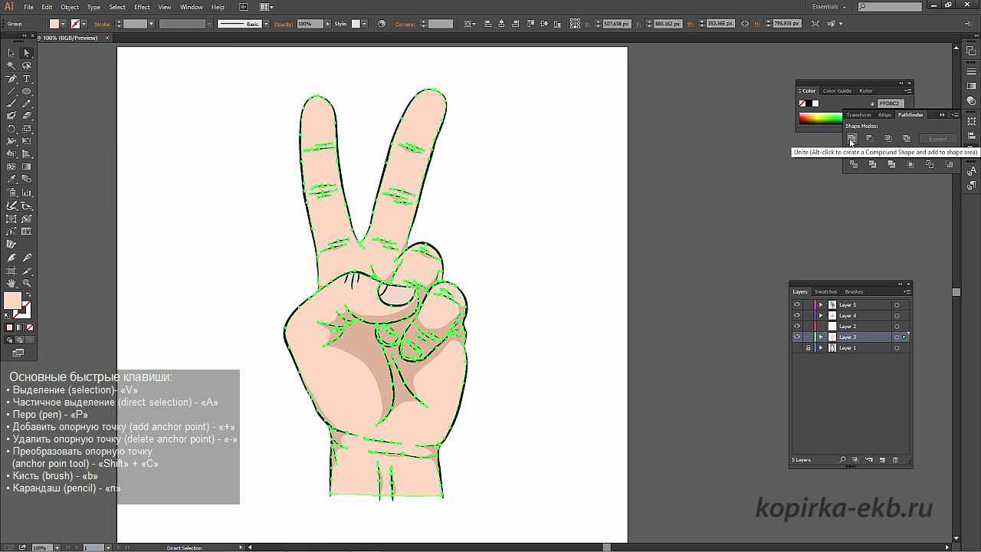
pyautogui.click(761, 214)
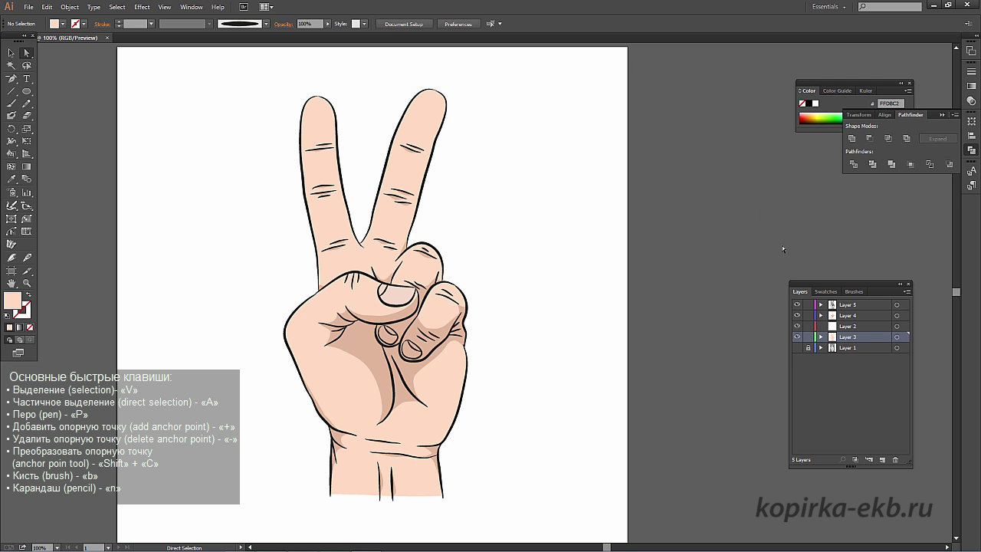
# Select all the E2B79A shadow shapes on Layer 4 and unite them into one.
pyautogui.click(798, 324)
pyautogui.click(798, 325)
pyautogui.click(845, 318)
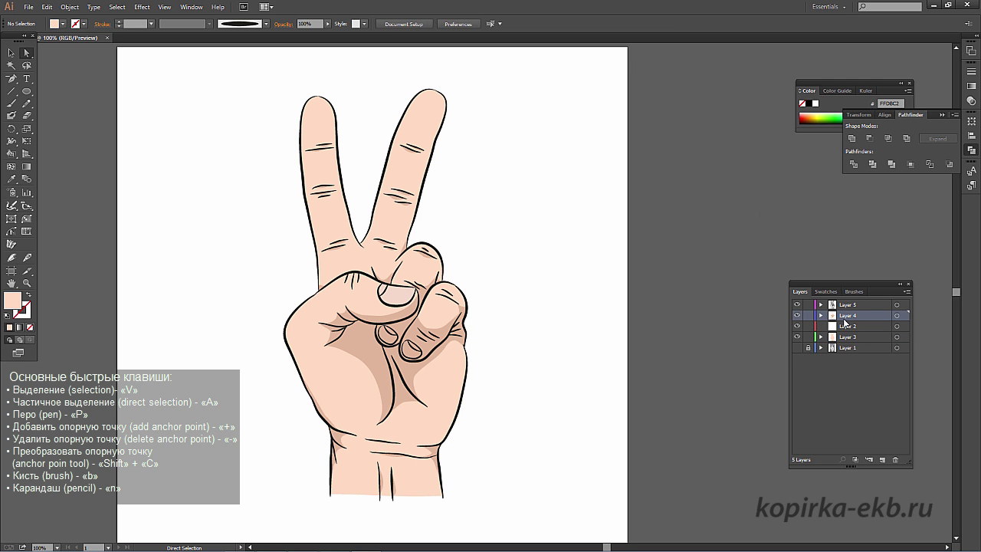
pyautogui.click(897, 316)
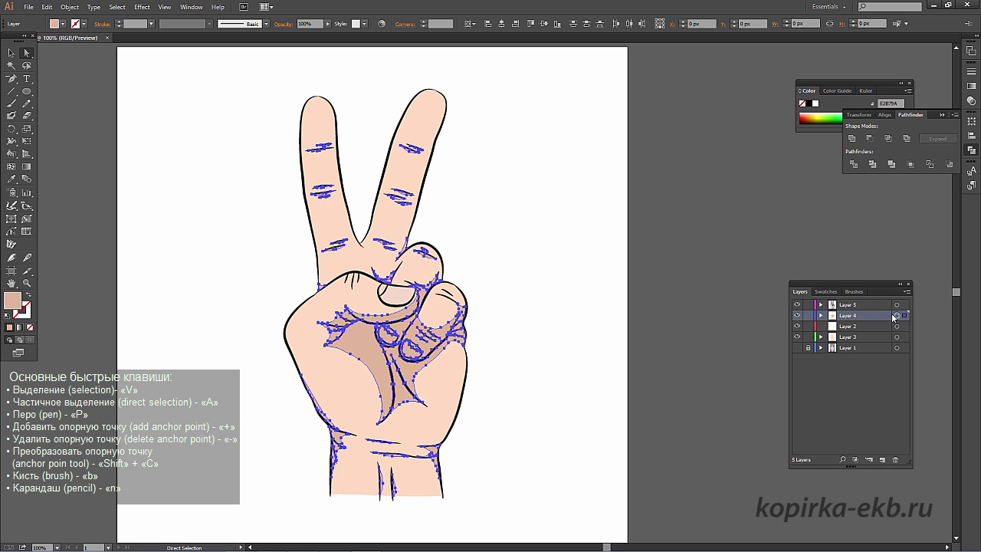
pyautogui.click(852, 139)
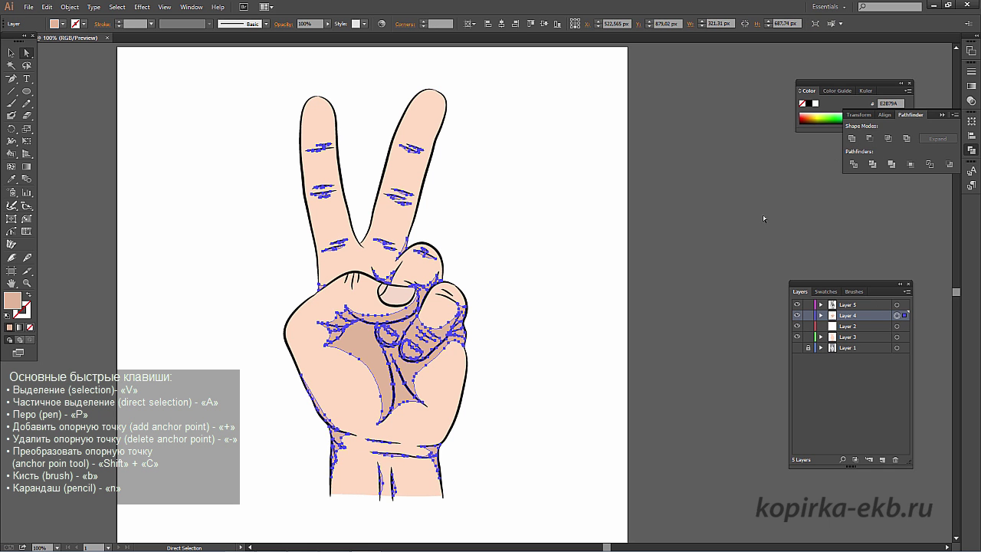
pyautogui.click(760, 221)
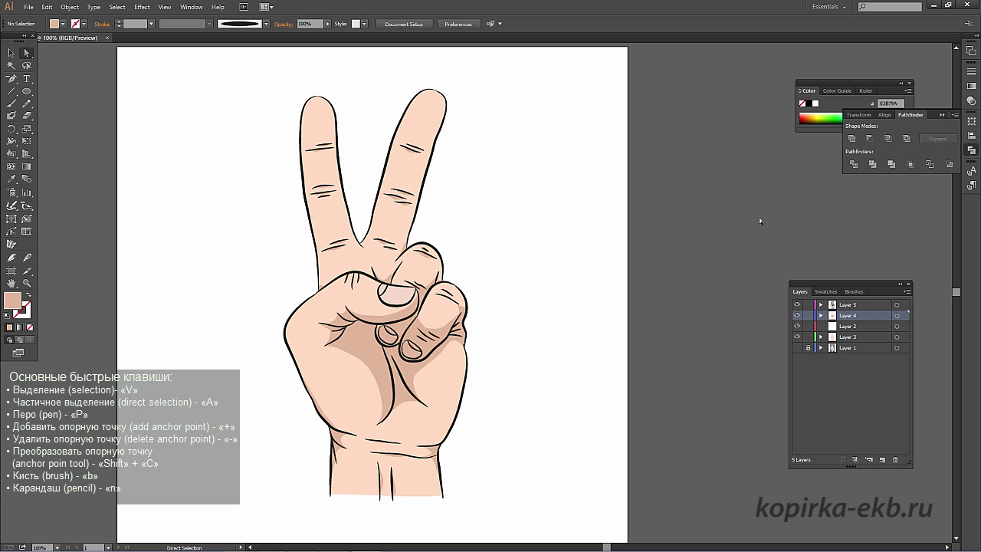
# Check the nail's layer, then delete the empty Layer 2.
pyautogui.click(401, 297)
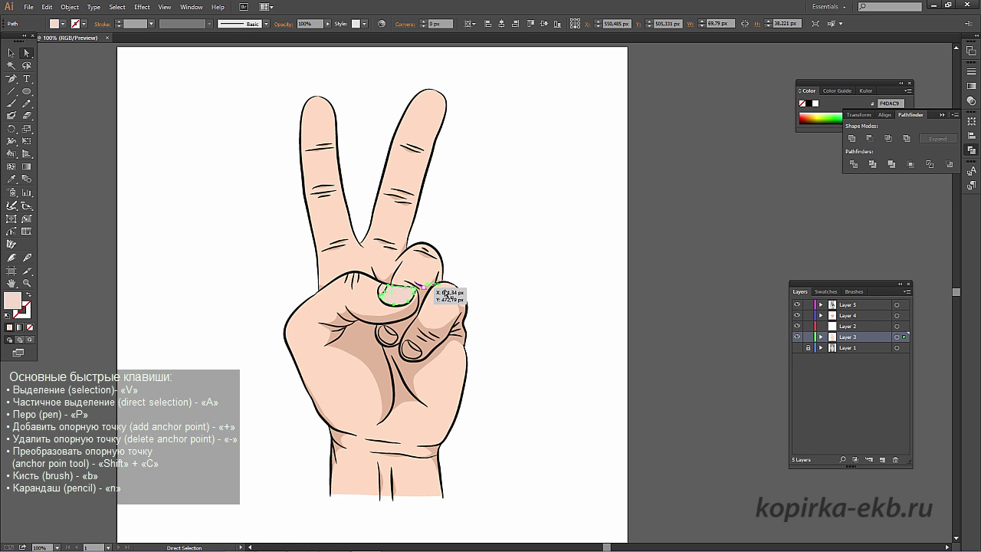
pyautogui.click(867, 327)
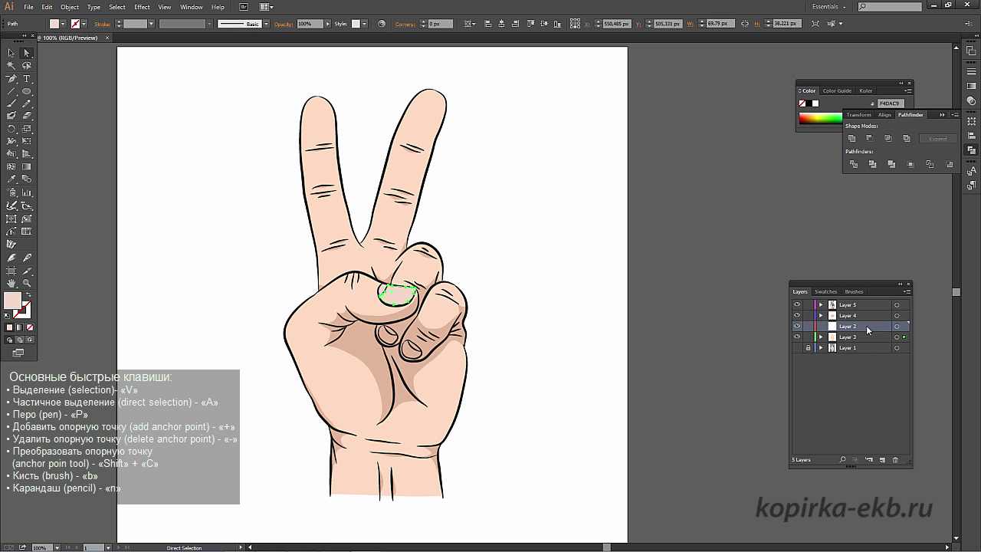
pyautogui.click(895, 459)
# Toggle visibility of the skin, shadow and outline layers to check their contents.
pyautogui.click(797, 326)
pyautogui.click(797, 326)
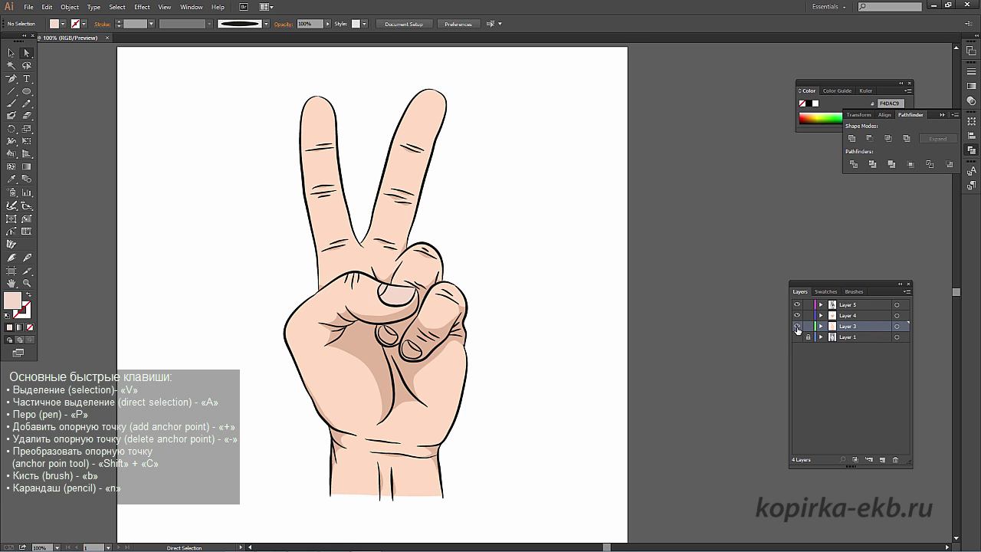
pyautogui.click(797, 327)
pyautogui.click(797, 316)
pyautogui.click(798, 306)
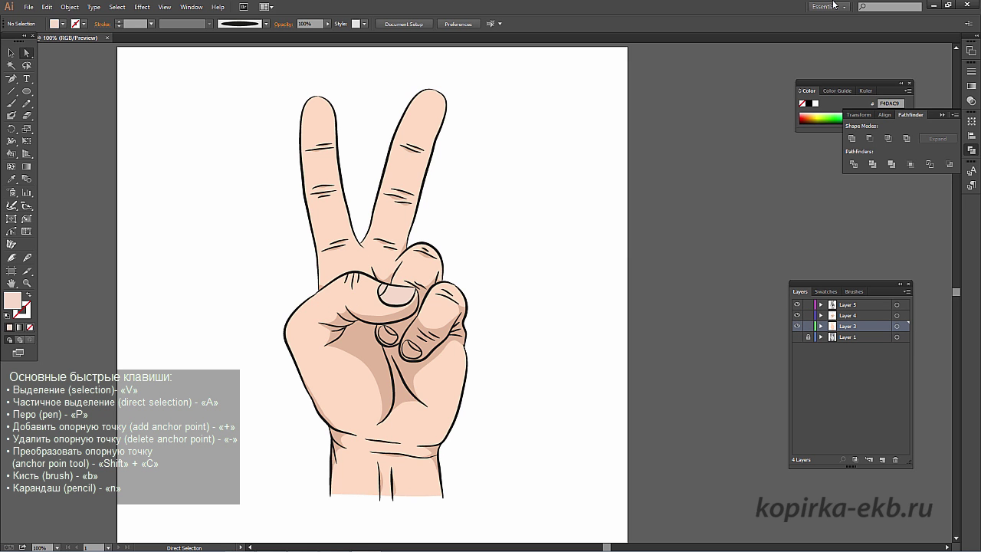